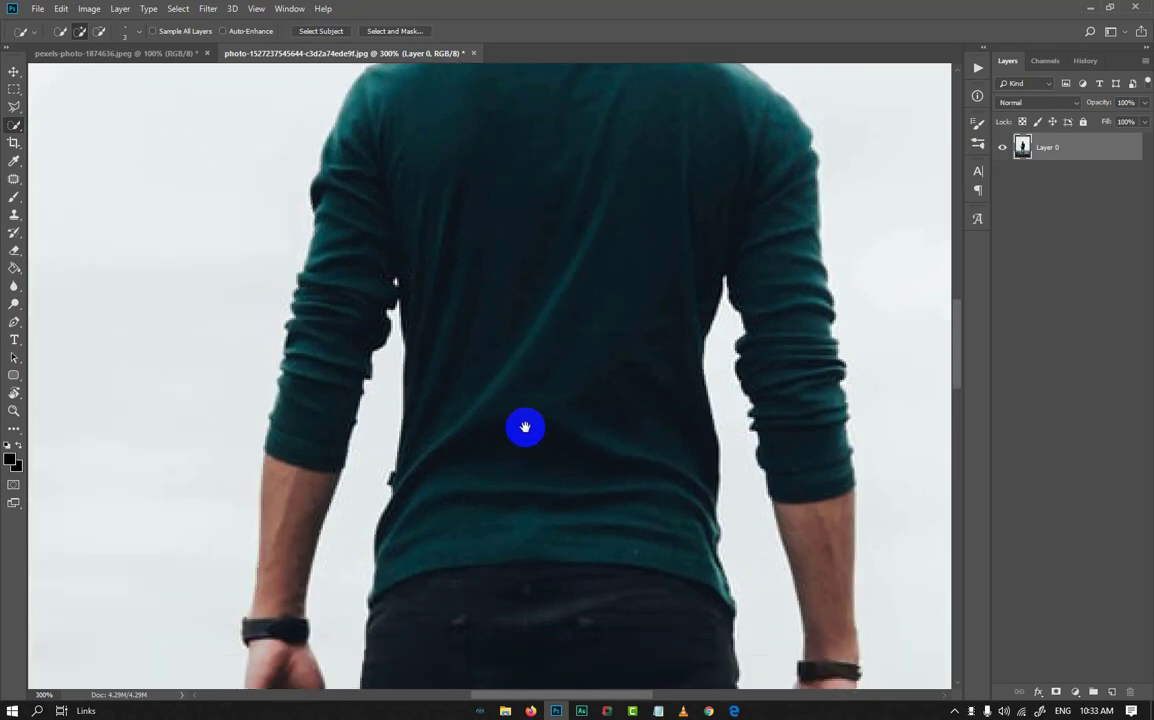
- Subtract the background gaps between the man's arms and torso from the selection with the Quick Selection tool
scroll(690, 430, "up", 3)
scroll(690, 421, "up", 2)
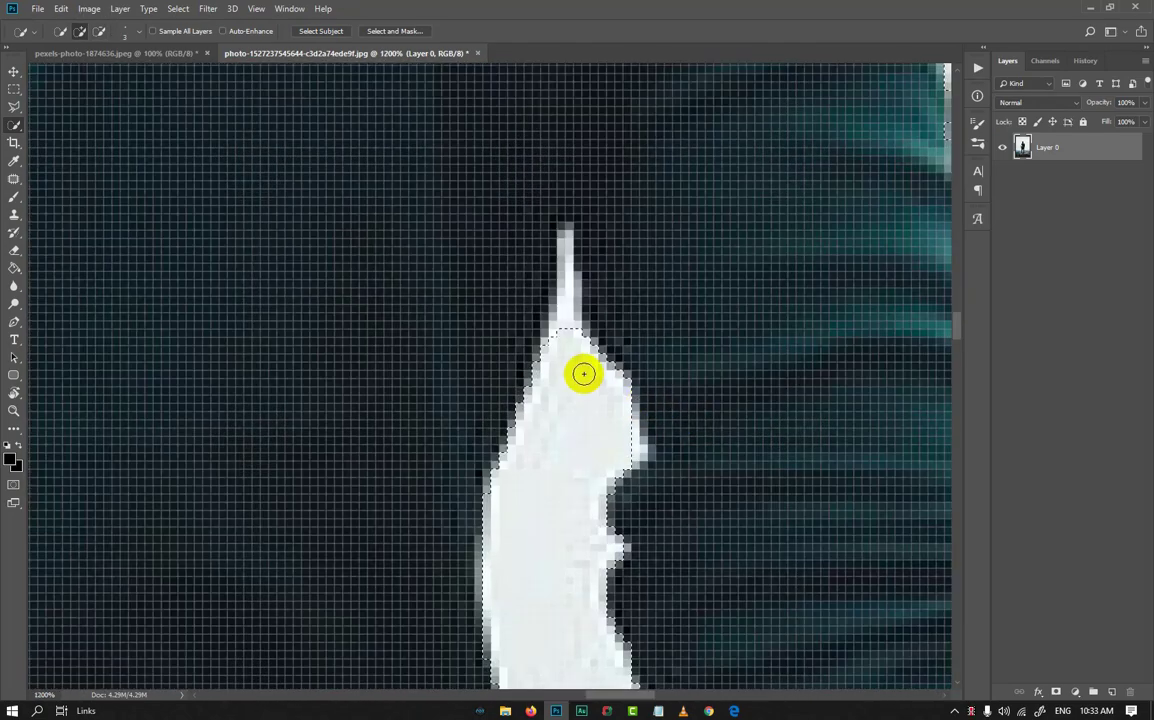
scroll(557, 365, "down", 2)
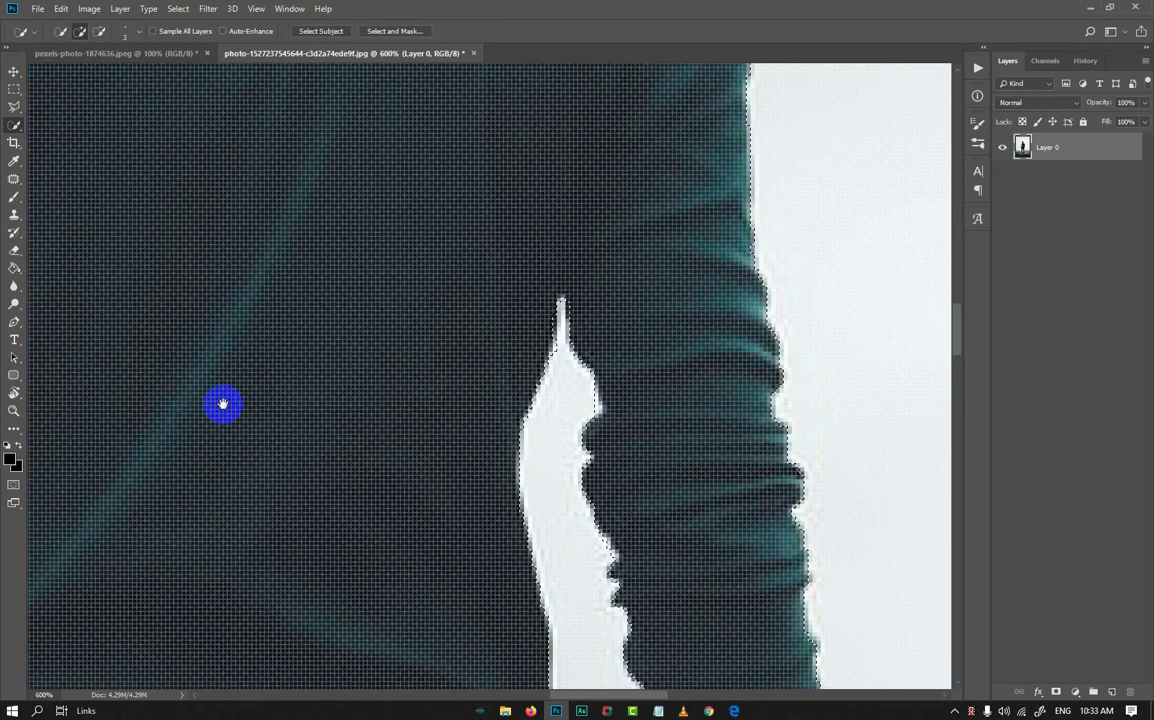
left_click_drag(221, 404, 713, 433)
scroll(532, 431, "up", 2)
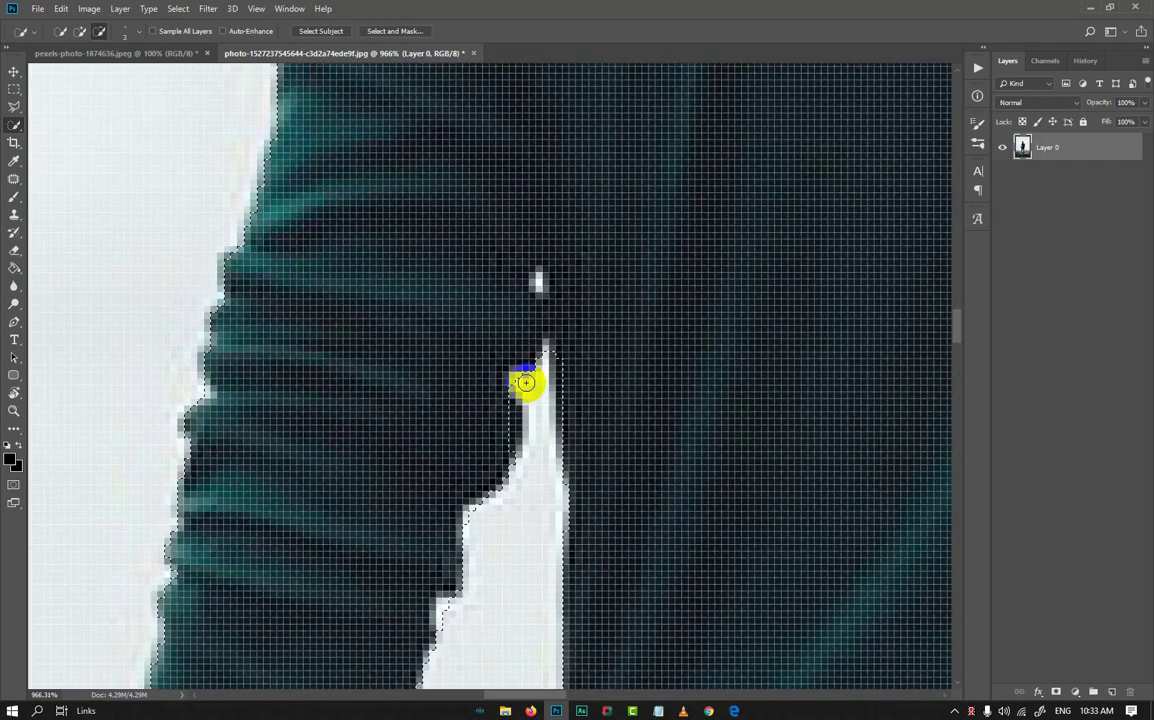
scroll(516, 380, "down", 2)
scroll(533, 394, "down", 5)
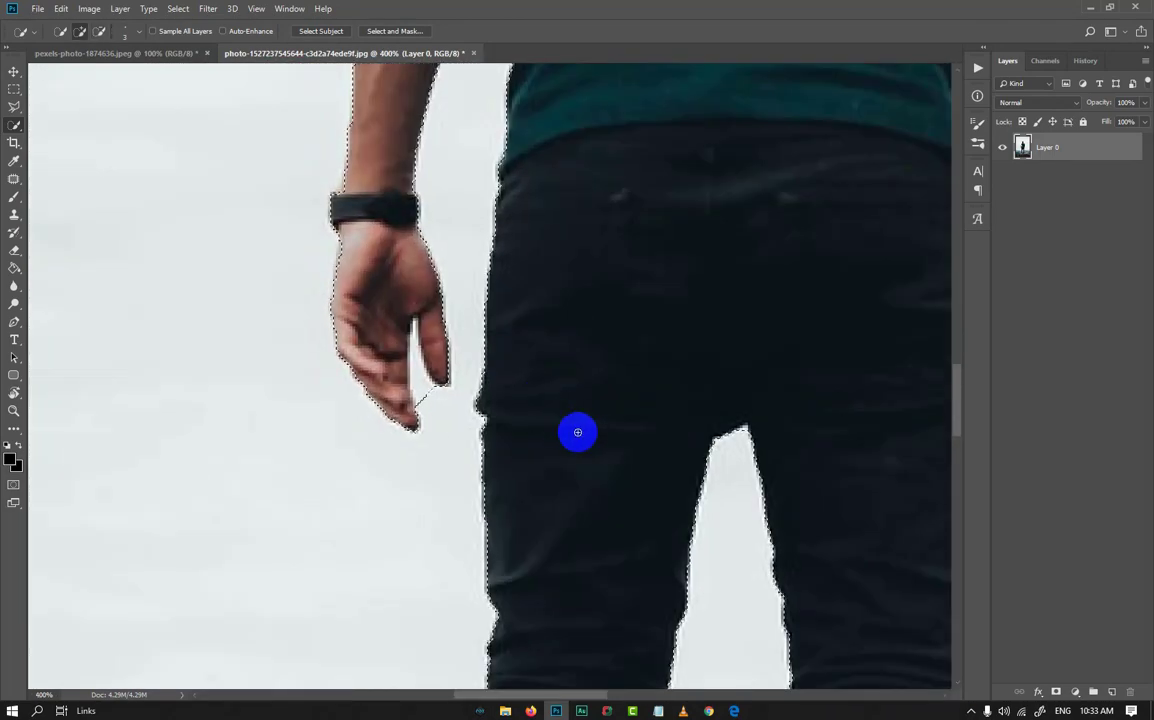
- Subtract the background gap between the thumb and fingers of the man's left hand from the selection
scroll(416, 399, "up", 2)
scroll(416, 399, "up", 2)
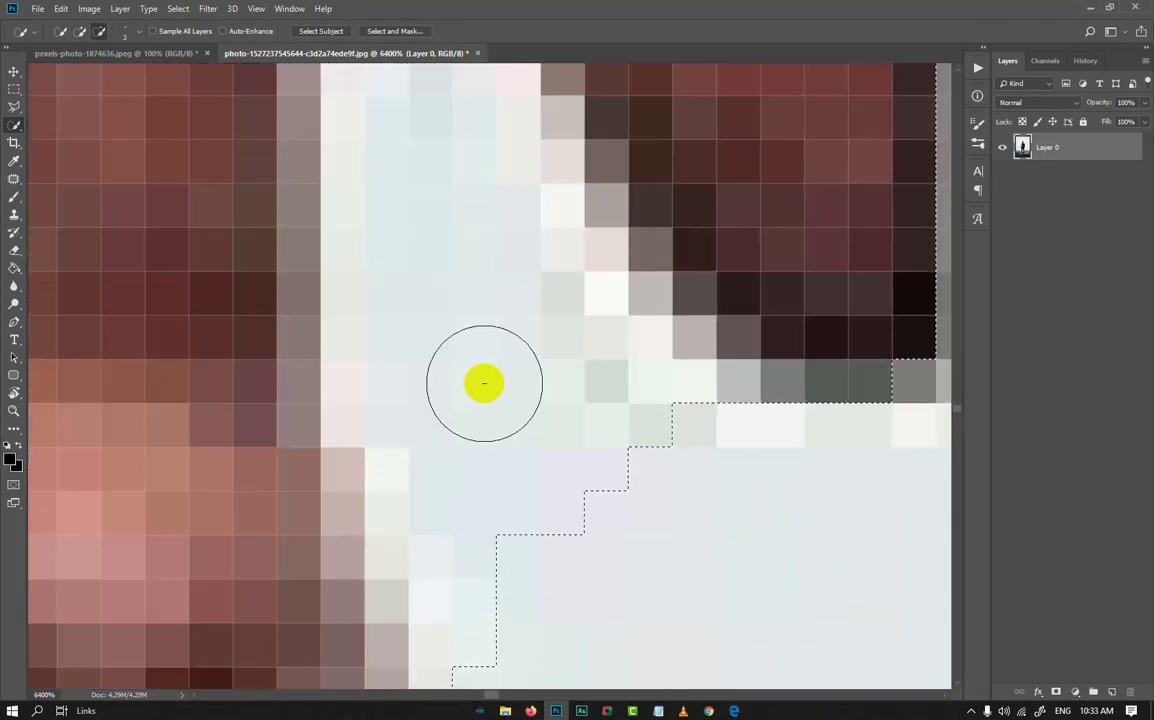
scroll(442, 181, "down", 3)
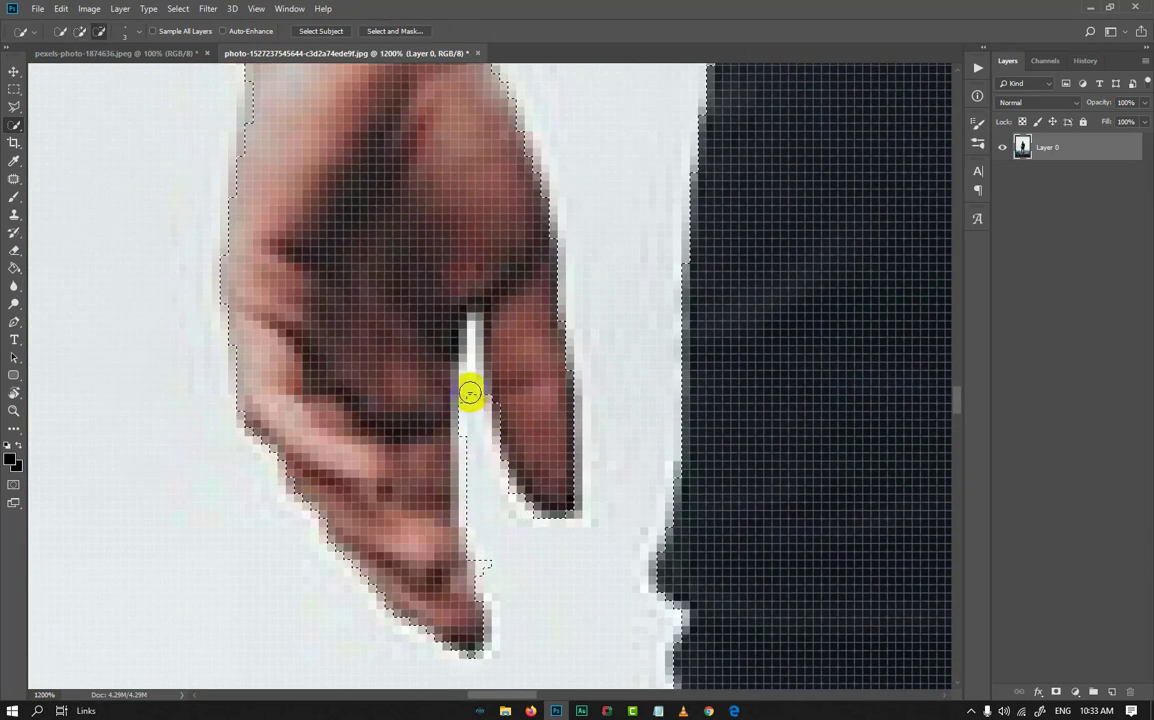
mouse_move(470, 347)
left_mouse_down()
mouse_move(500, 379)
mouse_move(513, 438)
mouse_move(480, 538)
left_mouse_up()
scroll(541, 603, "down", 6)
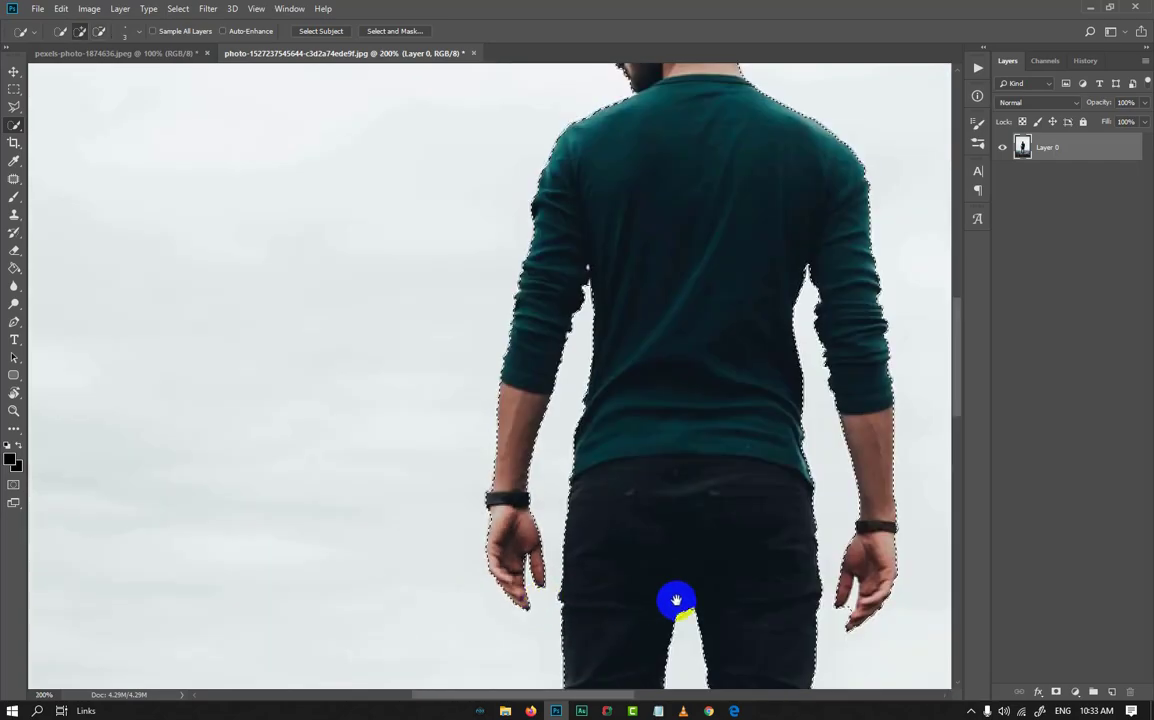
- Clean up the selection edge at the top of the gap between the man's legs
left_click_drag(675, 600, 374, 213)
scroll(379, 227, "up", 4)
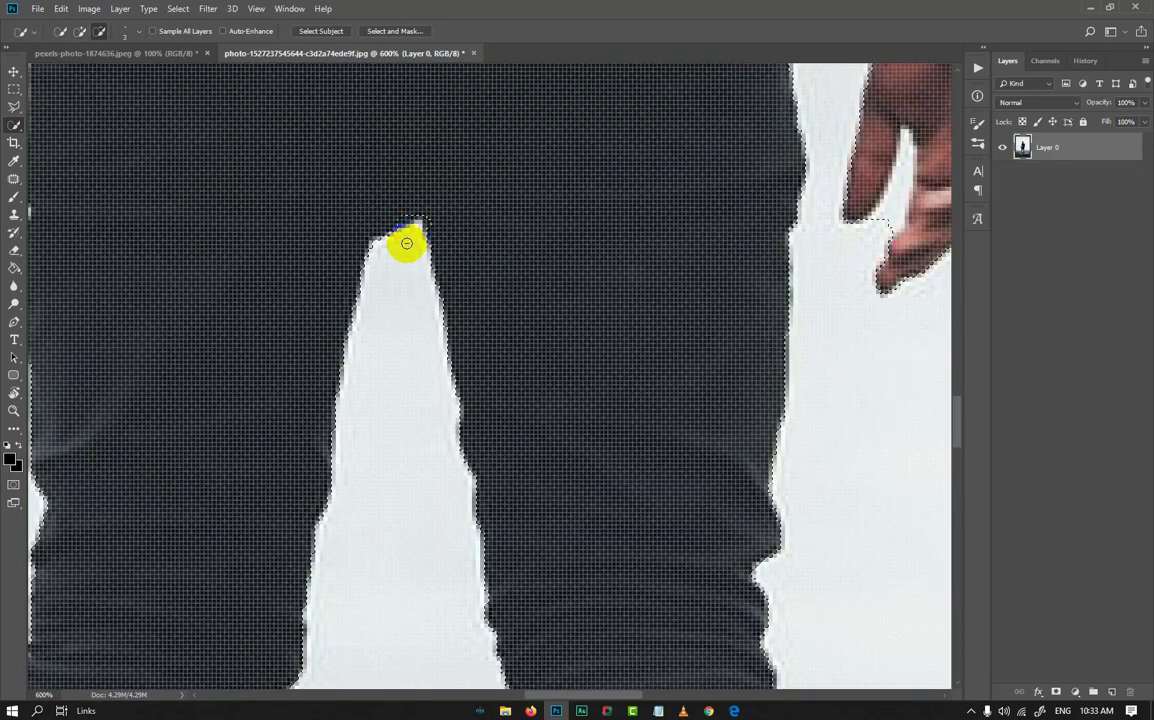
scroll(404, 245, "down", 2)
scroll(390, 262, "down", 1)
left_click_drag(487, 489, 502, 461)
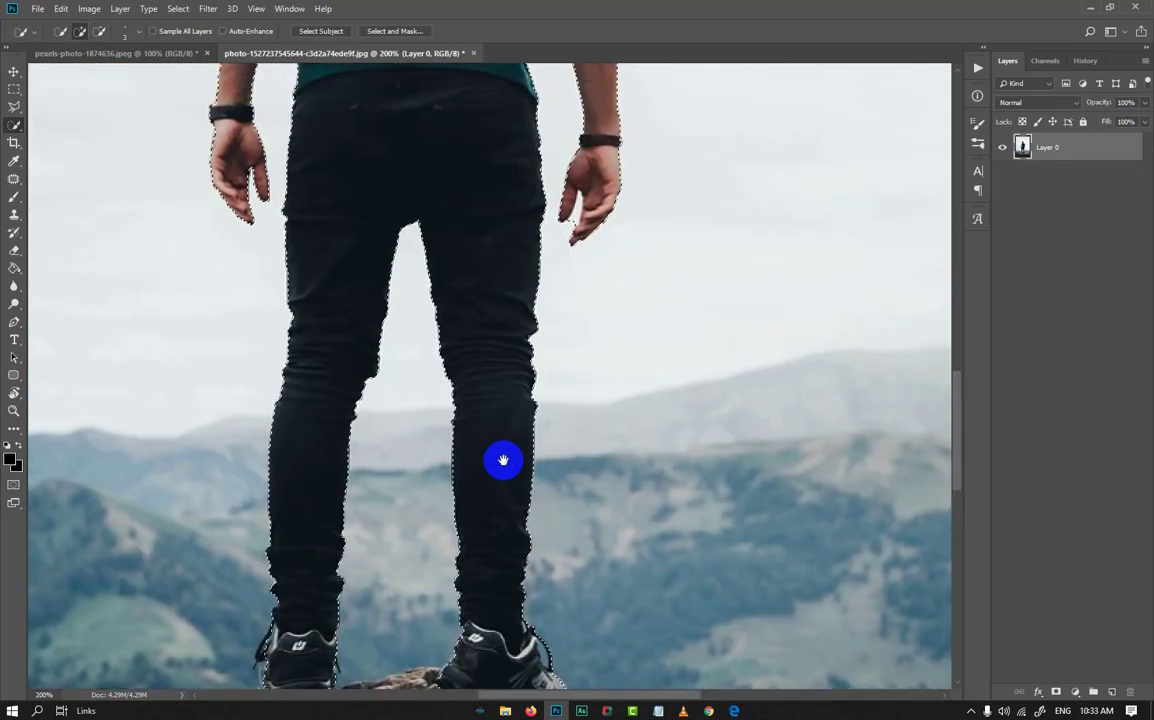
- Subtract the background gap between the thumb and fingers of the man's right hand from the selection
left_click_drag(557, 219, 438, 334)
scroll(435, 318, "up", 7)
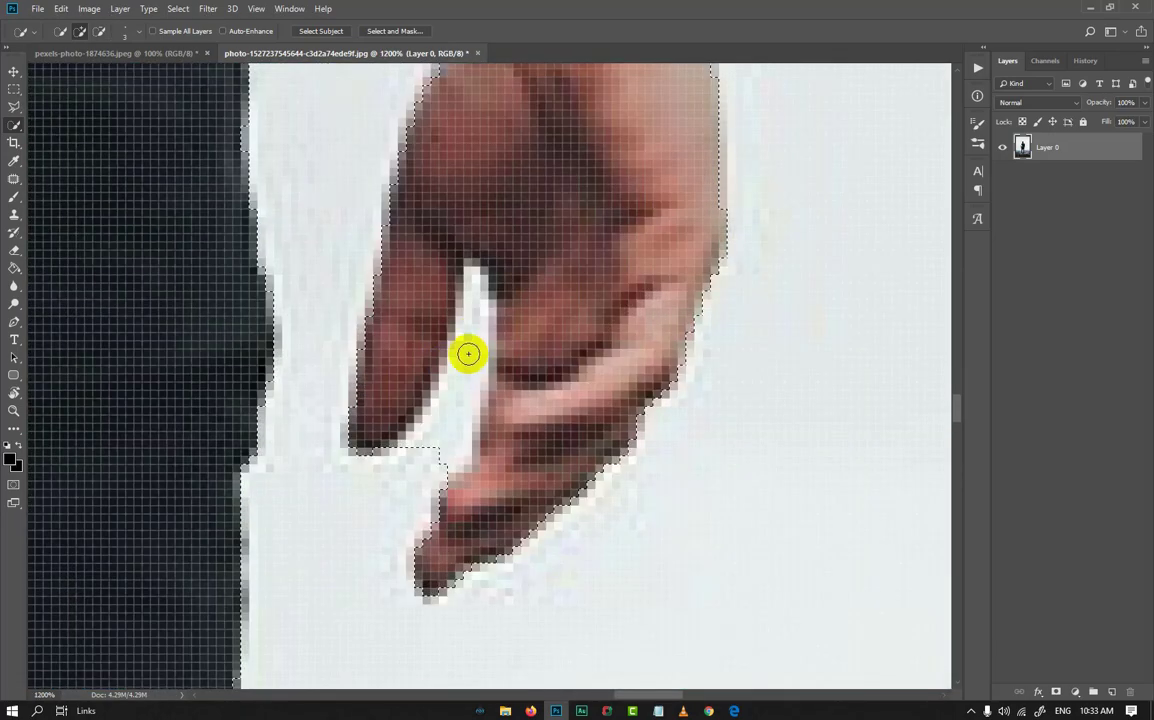
scroll(422, 499, "down", 10)
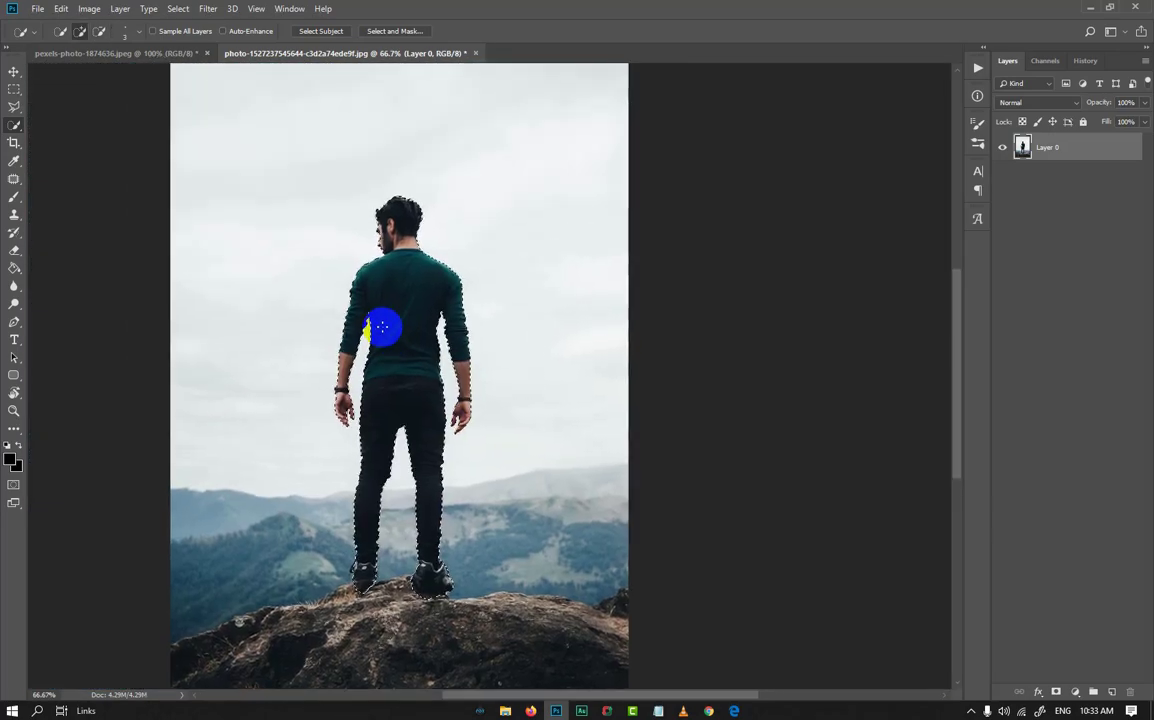
- Apply a feather to the selection around the man
scroll(381, 326, "up", 2)
left_click_drag(398, 235, 394, 357)
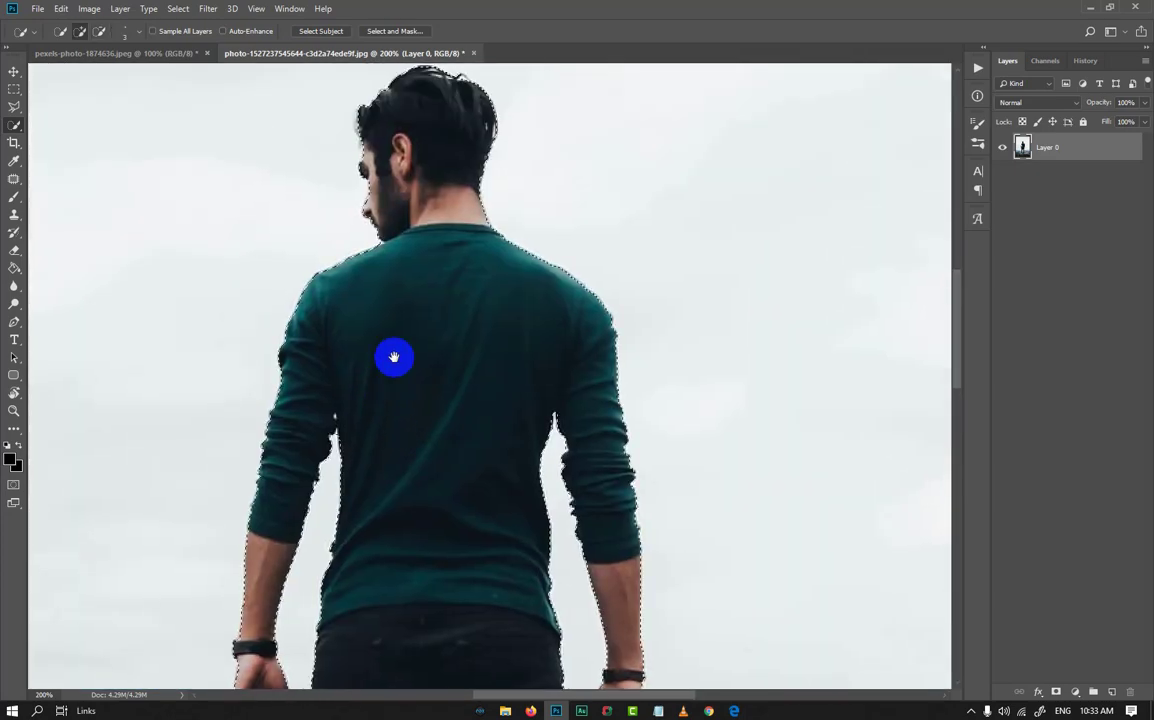
right_click(398, 207)
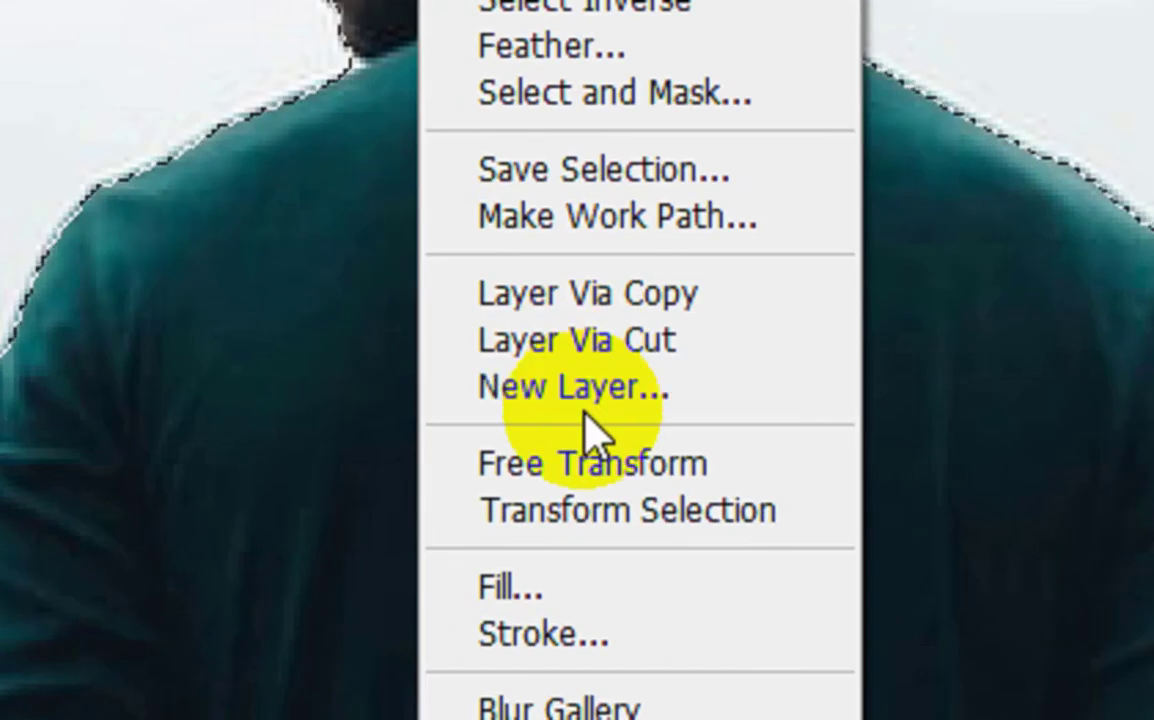
left_click(510, 52)
left_click(650, 223)
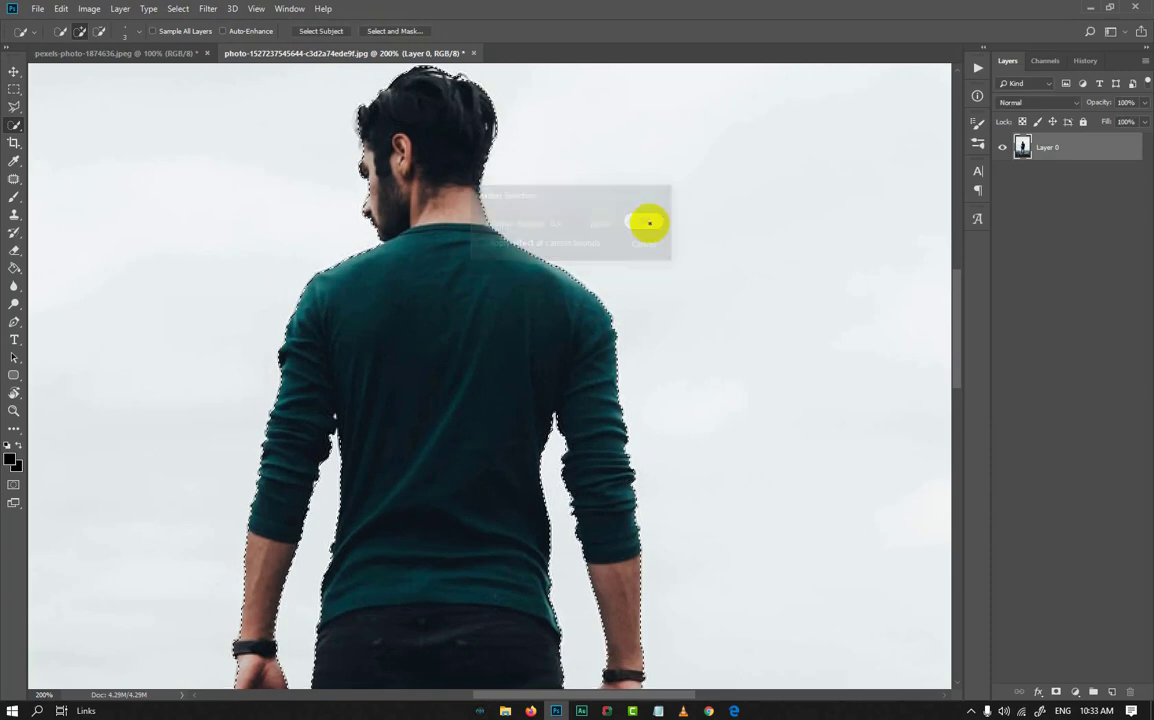
- Open Select and Mask for the selection and refine the edge of the man's hair with the Refine Edge brush
left_click(395, 31)
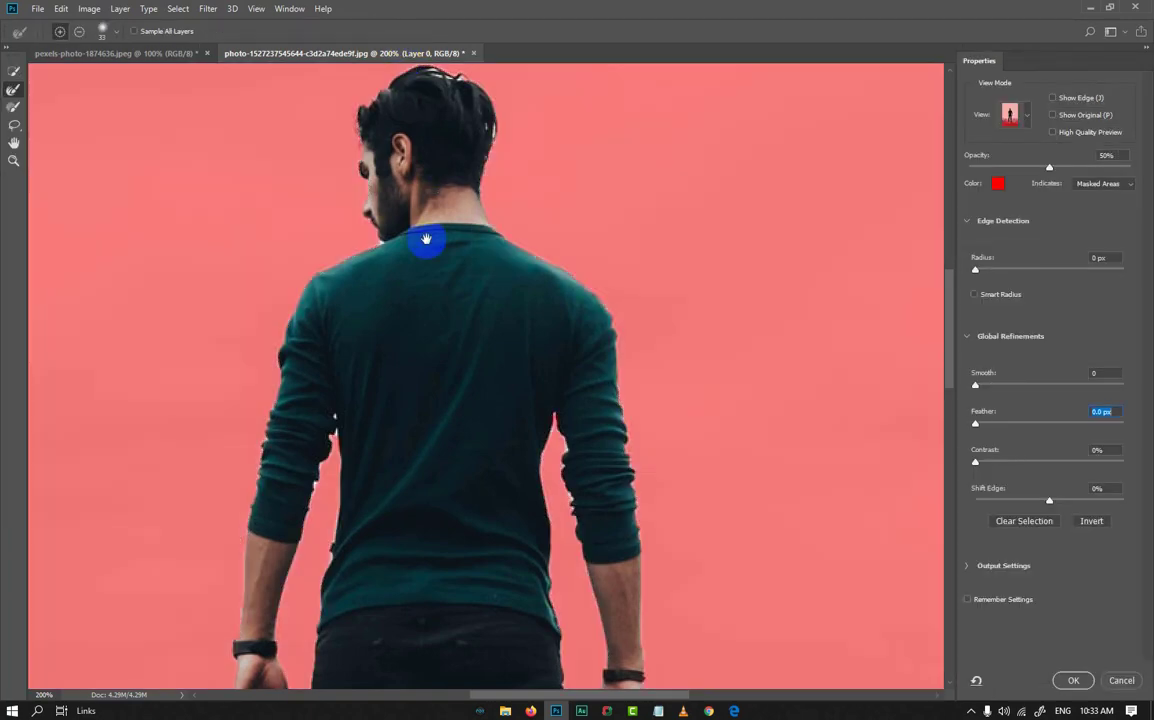
left_click_drag(426, 239, 453, 268)
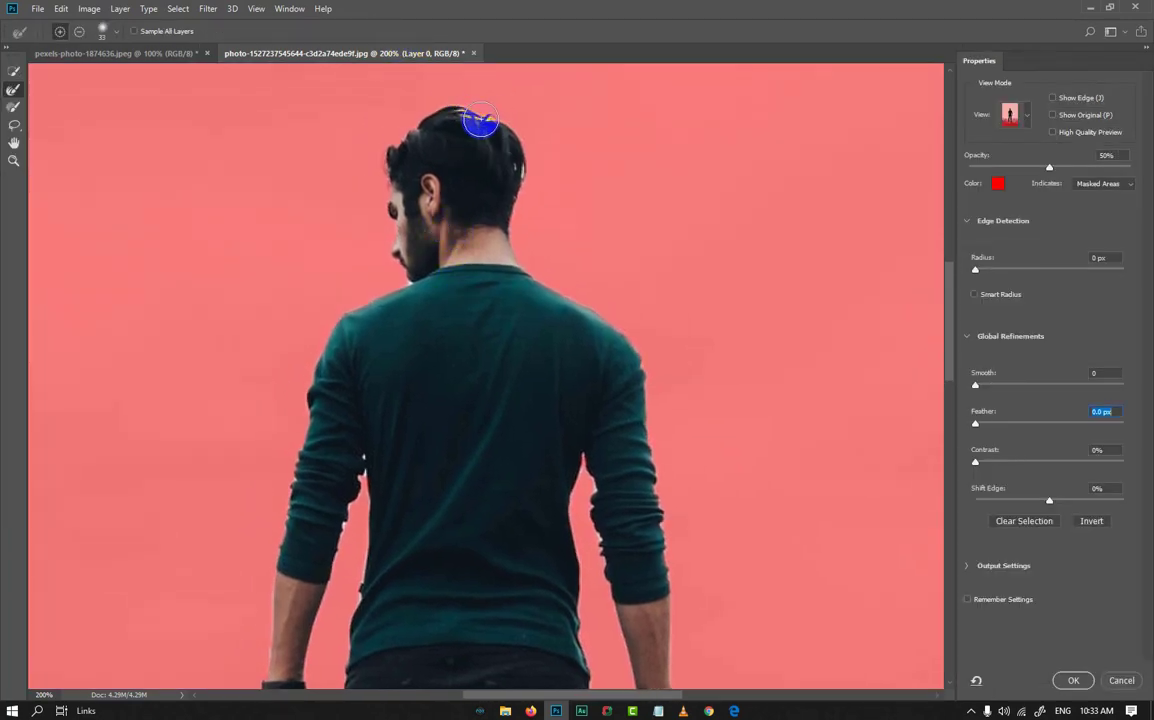
left_click_drag(524, 179, 487, 148)
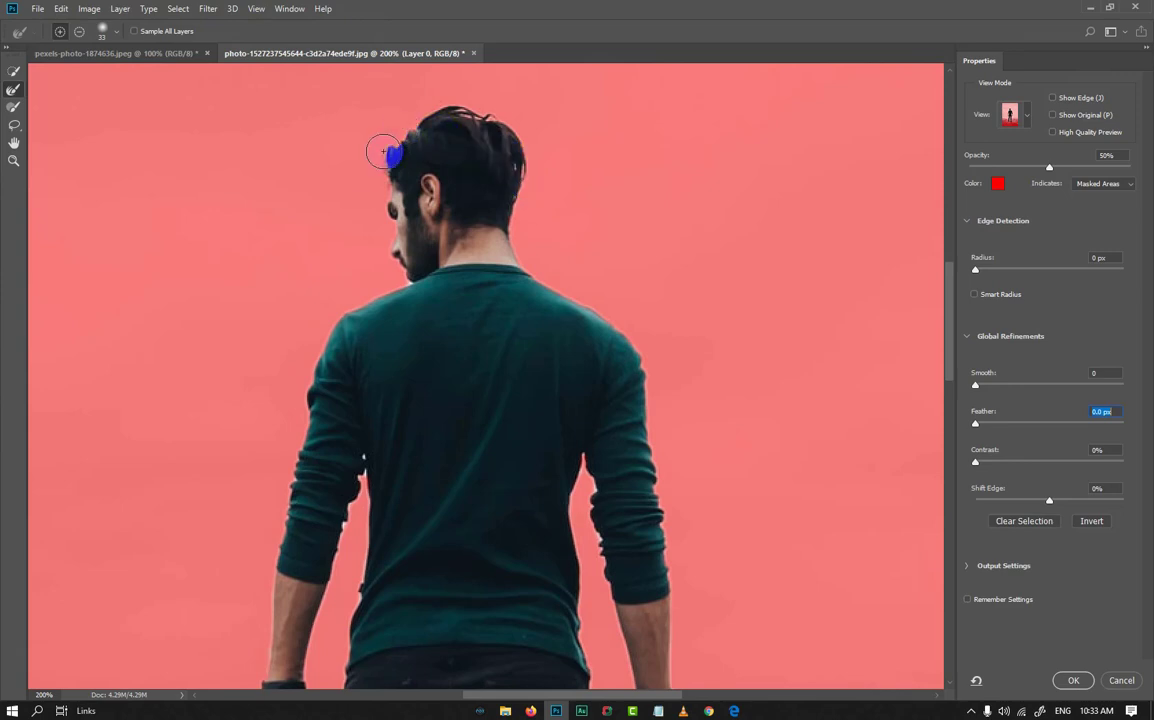
- Refine the selection edges along the inner sides of the man's arms and apply the Select and Mask result
left_click_drag(378, 299, 386, 211)
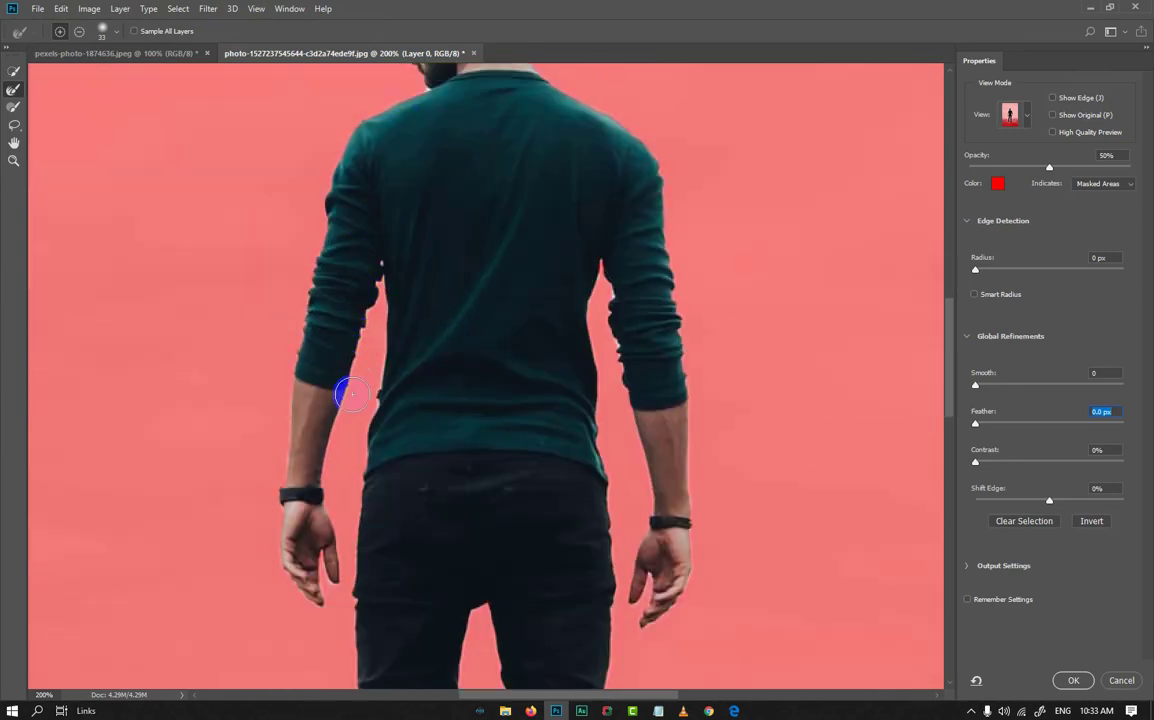
left_click_drag(351, 394, 353, 320)
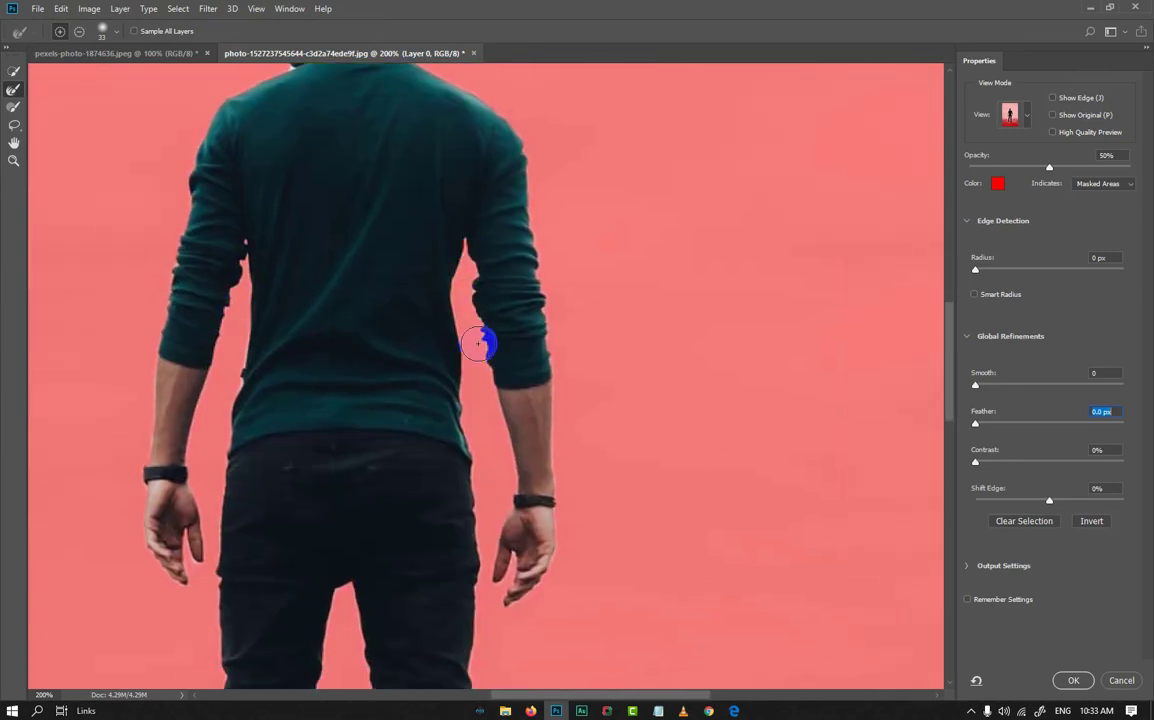
left_click_drag(495, 283, 551, 394)
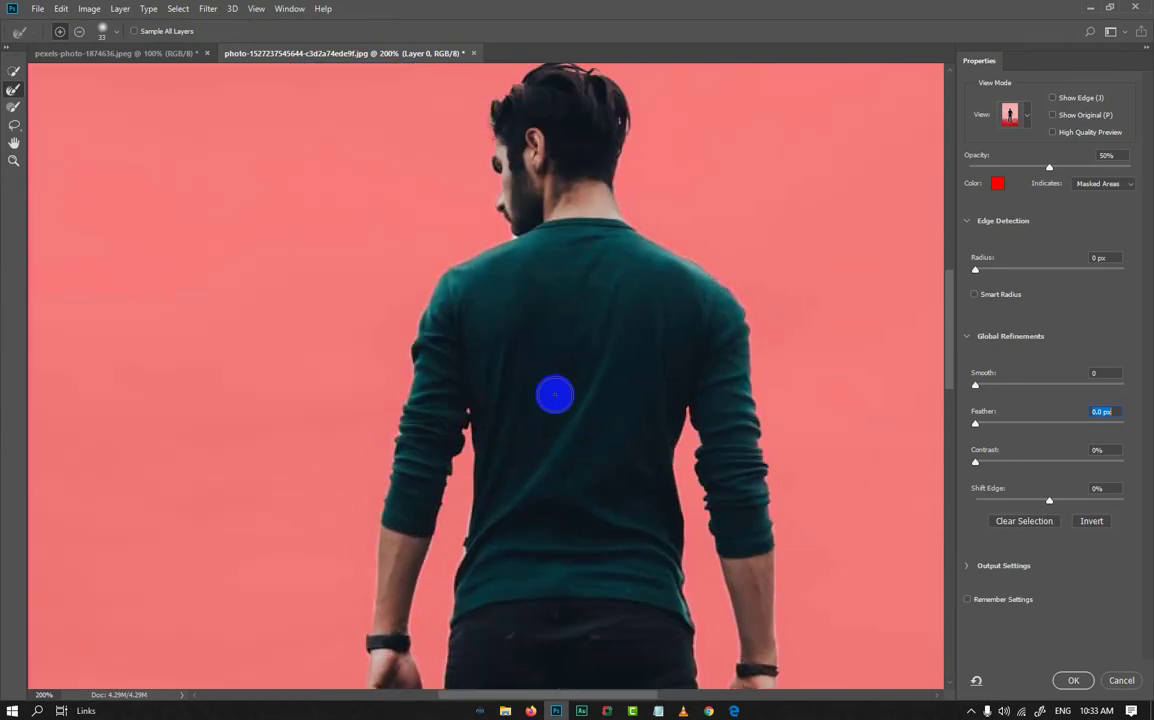
left_click_drag(494, 363, 407, 155)
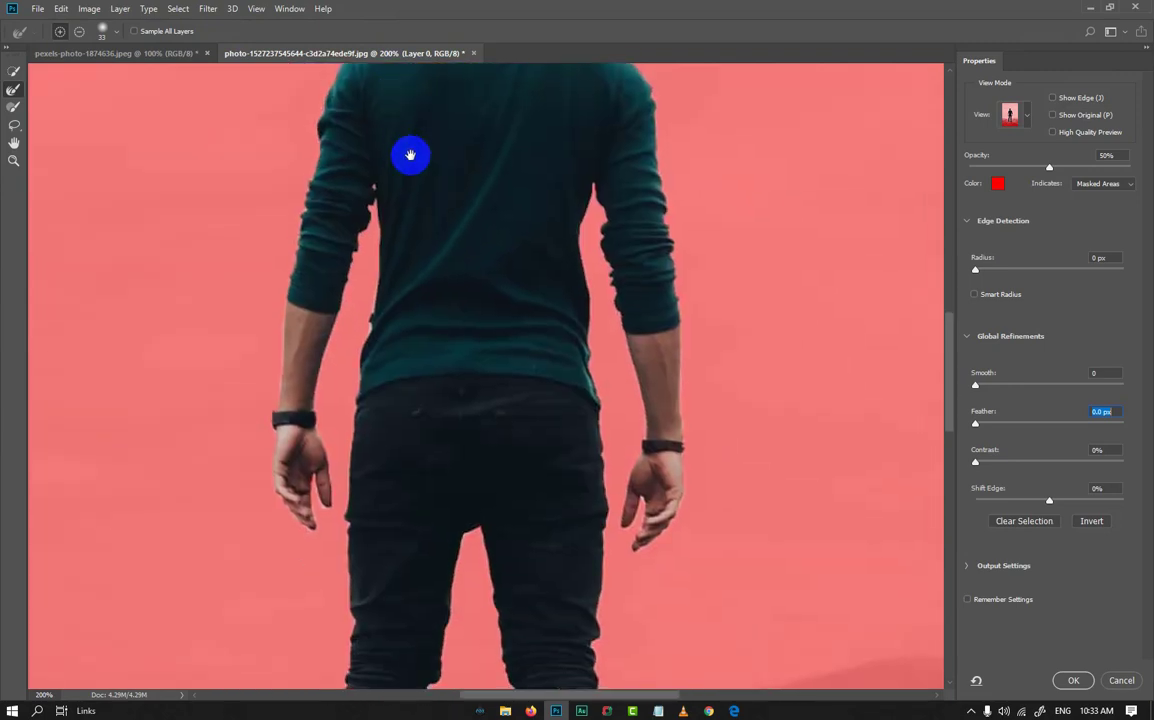
left_click_drag(449, 353, 455, 177)
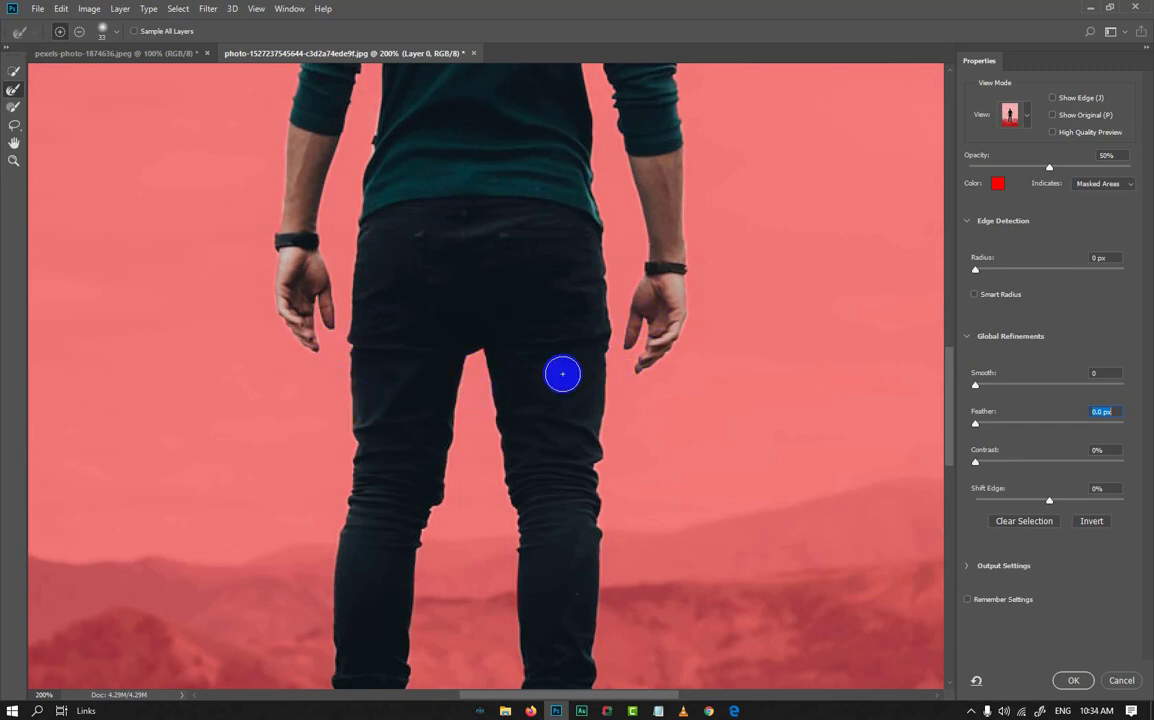
left_click_drag(497, 283, 458, 464)
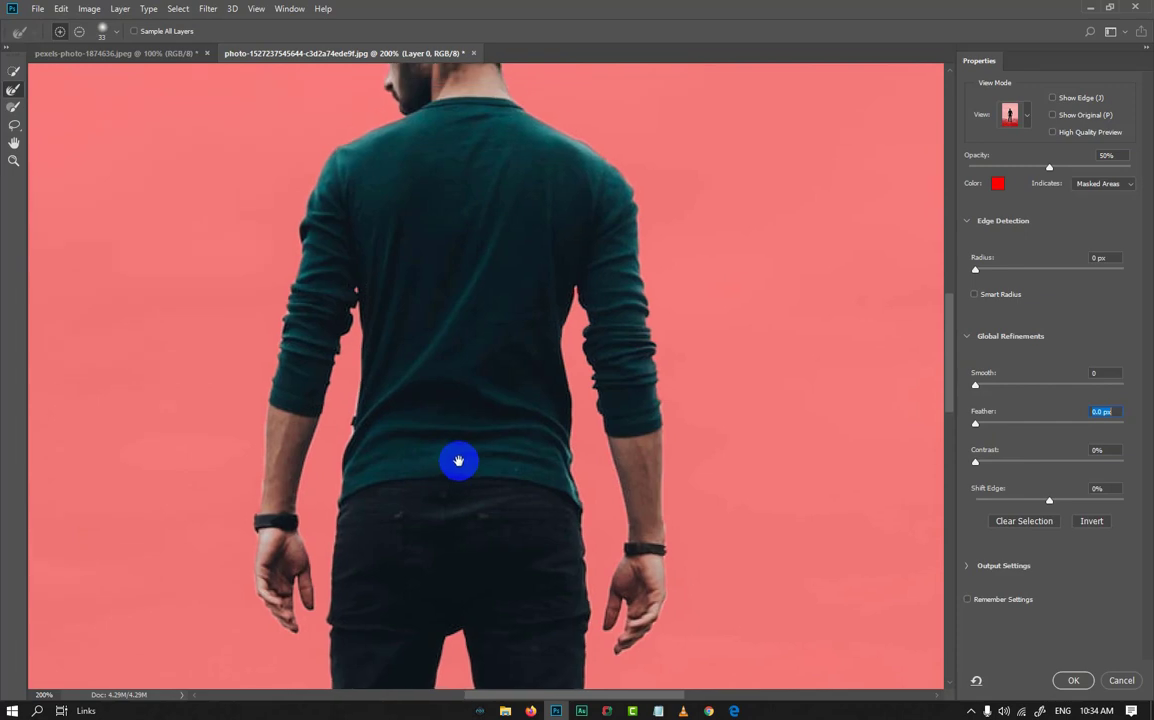
left_click(1070, 680)
- Add a layer mask to Layer 0 from the selection to isolate the man from the background
scroll(520, 482, "down", 3)
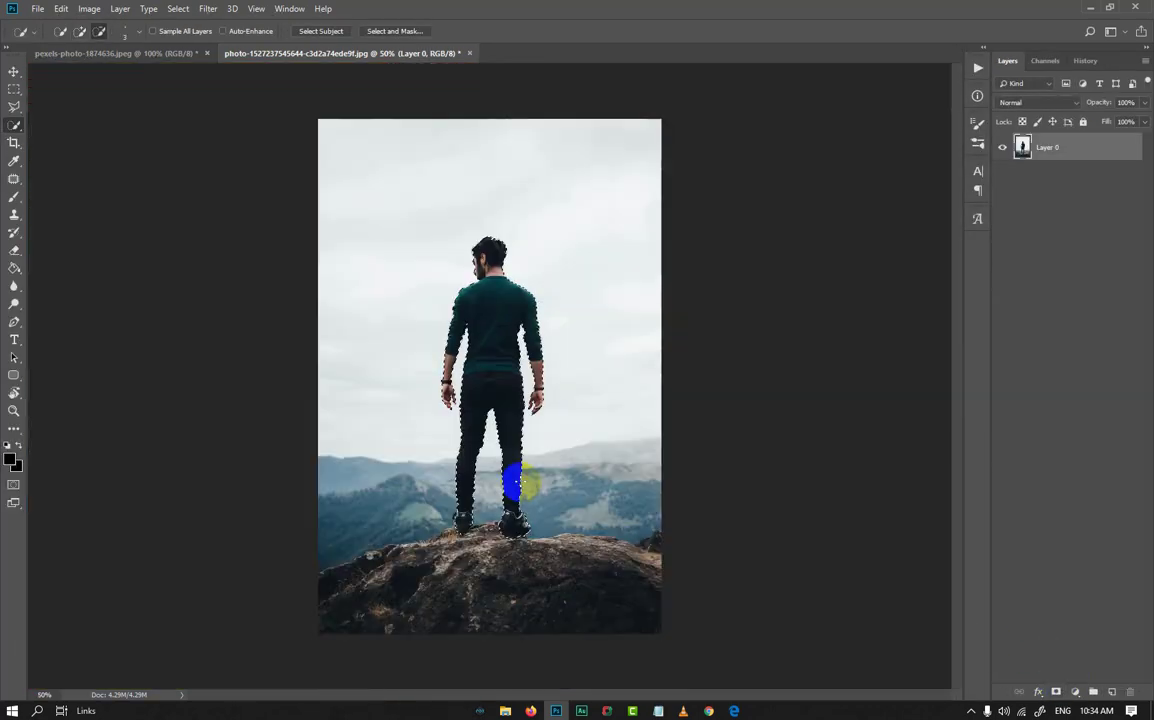
scroll(513, 484, "up", 1)
left_click(1056, 691)
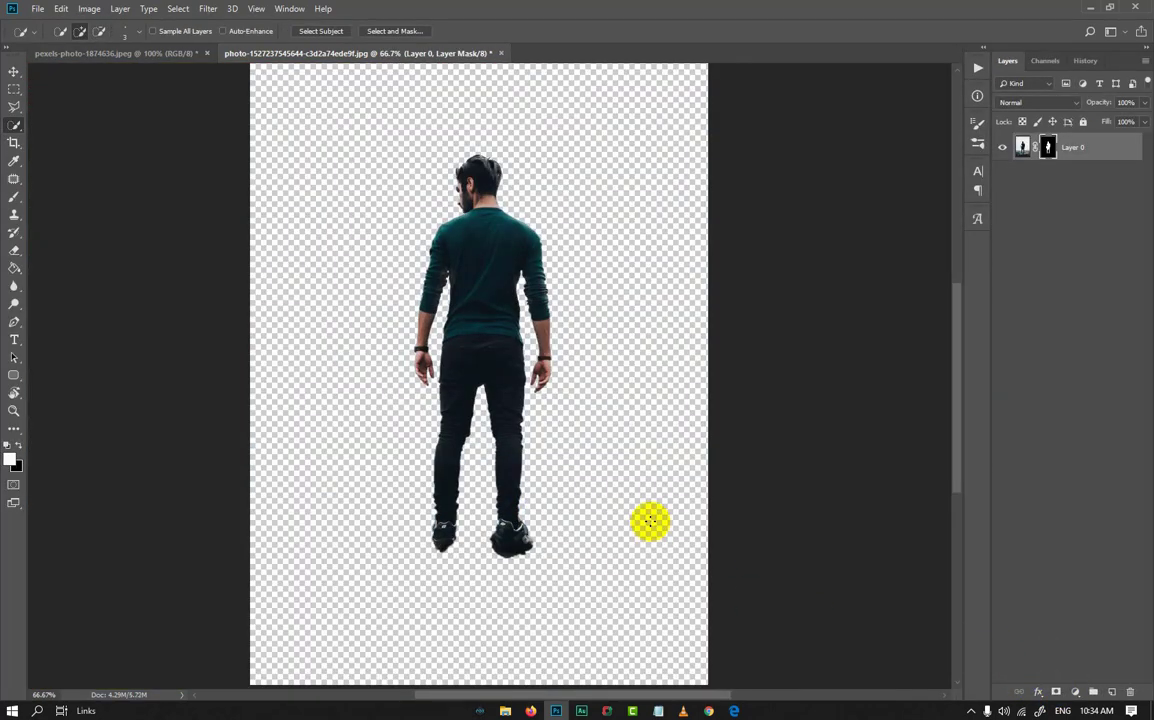
scroll(600, 494, "down", 1)
scroll(528, 399, "up", 1)
scroll(567, 396, "down", 1)
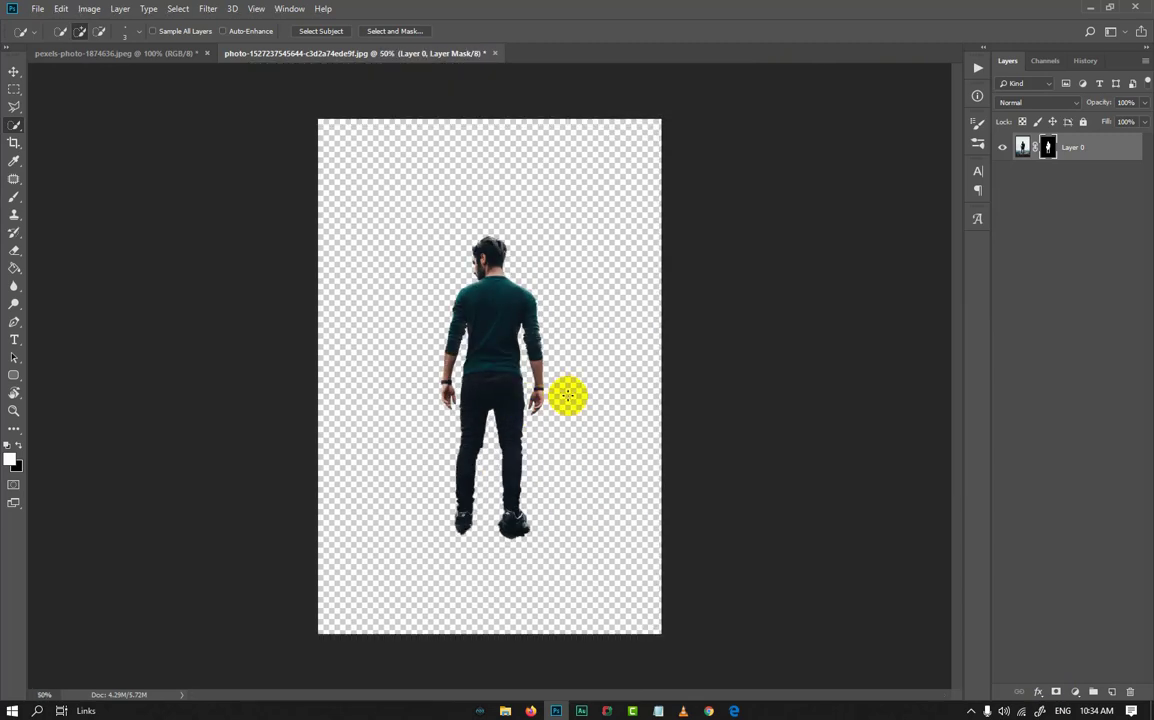
- Bring the masked man layer into the pexels-photo-1874636.jpeg document over the corridor background
left_click(150, 54)
left_click_drag(394, 299, 502, 386)
scroll(508, 390, "down", 1)
- Free-transform the man down to about 49.3% and position him standing in the middle of the corridor
key("ctrl+t")
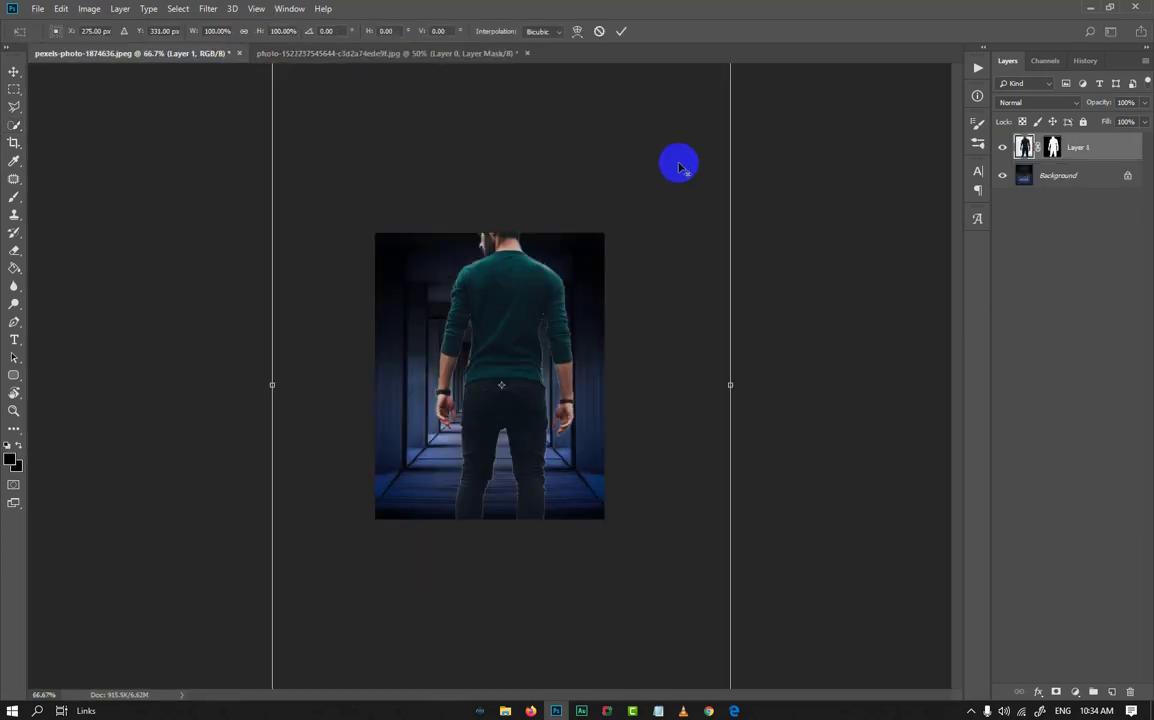
key("ctrl+minus")
left_click_drag(669, 124, 570, 258)
left_click_drag(517, 338, 513, 354)
key("ctrl+plus")
key("ctrl+plus")
key("ctrl+plus")
key("ctrl+minus")
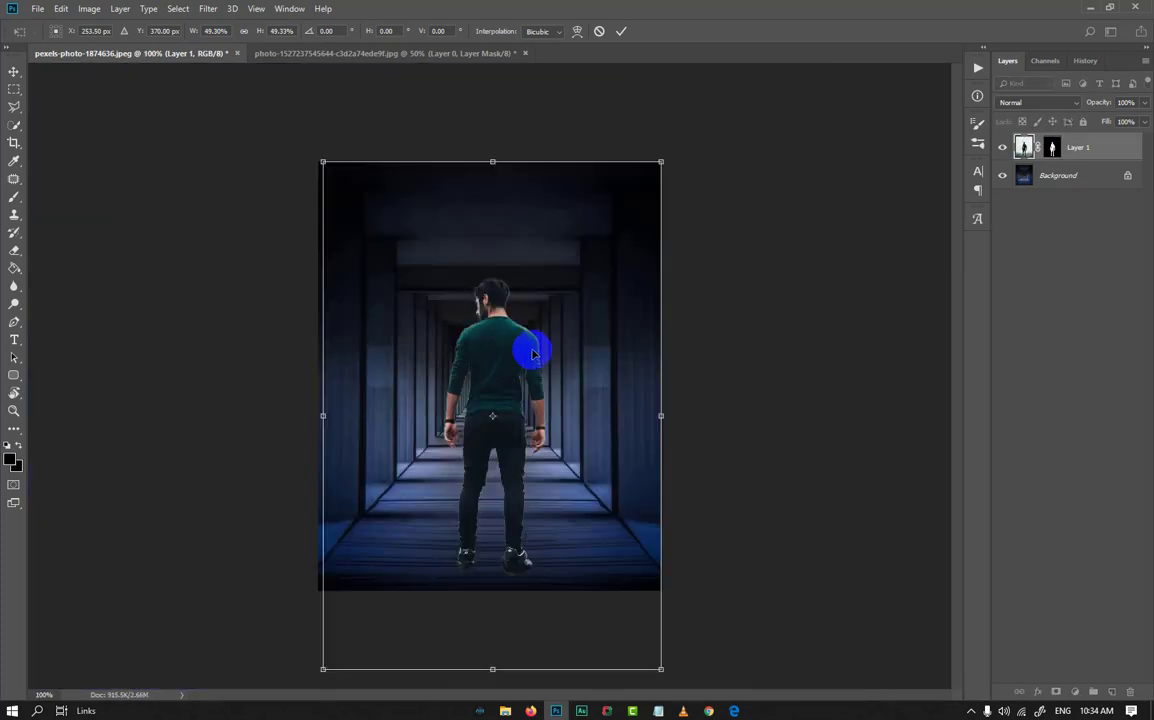
- Reduce the man further to about 44.6% around his centre and apply the transform
mouse_move(668, 162)
left_mouse_down()
mouse_move(645, 197)
mouse_move(649, 188)
left_mouse_up()
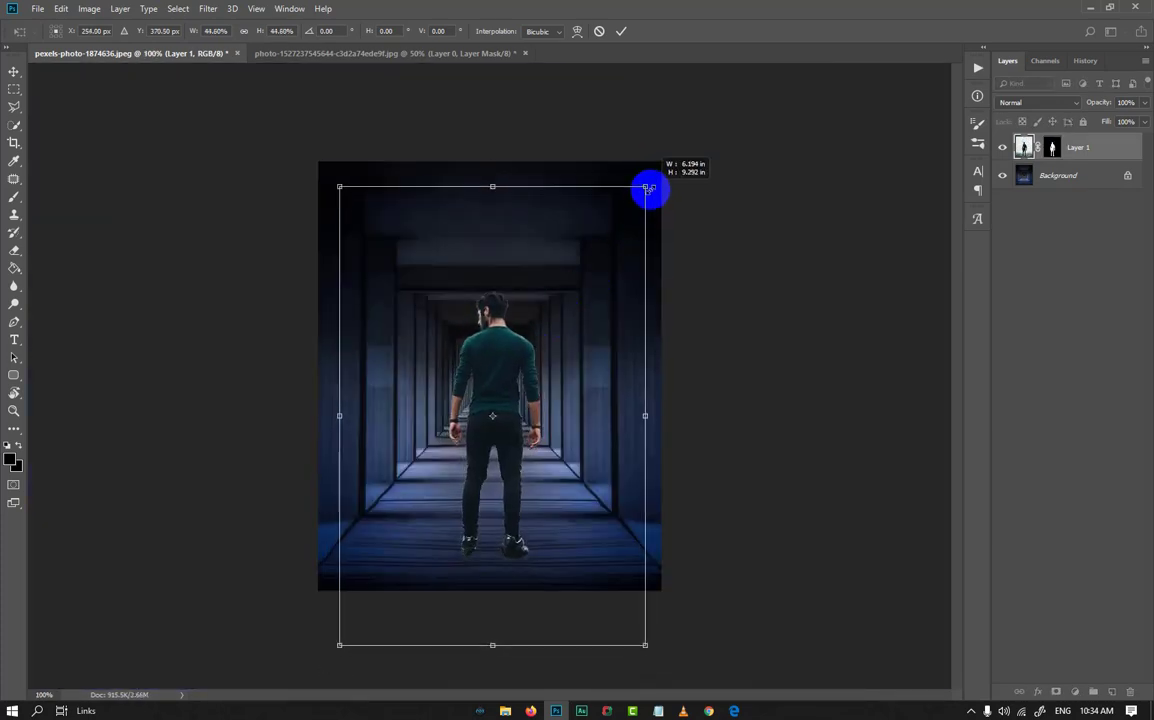
key("Return")
key("w")
key("ctrl+plus")
key("ctrl+minus")
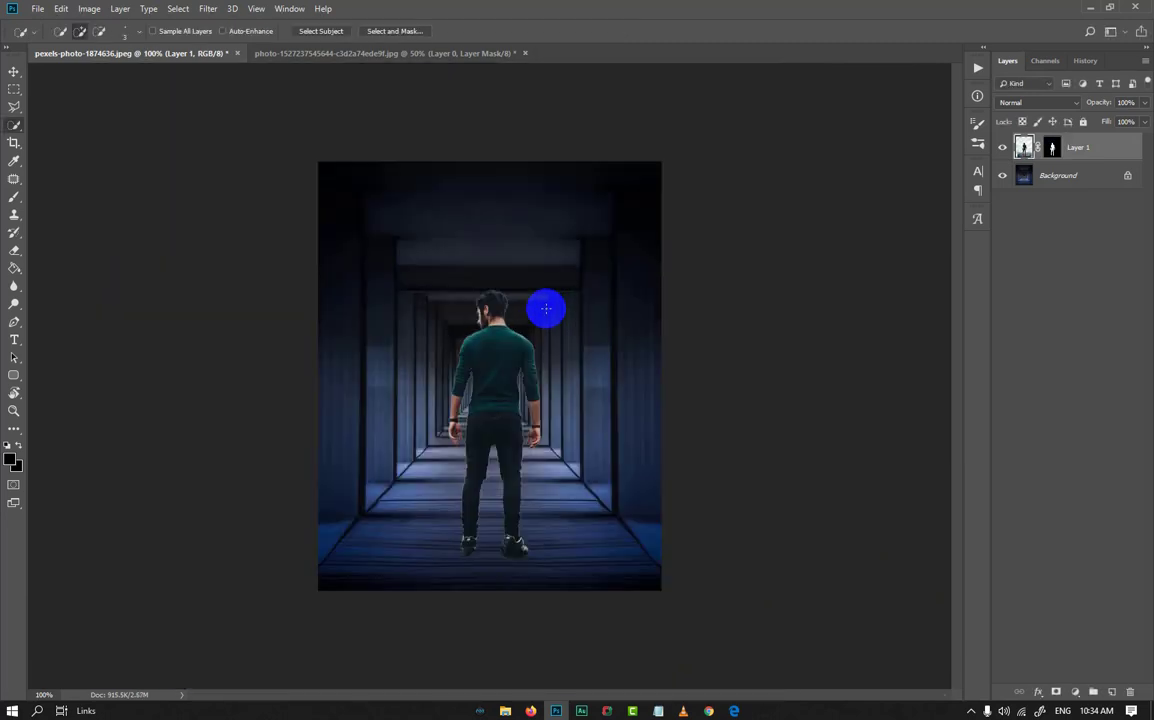
- Crop off the bottom of the image so that it ends just below the man's knees
key("c")
left_click_drag(514, 618, 518, 560)
key("Return")
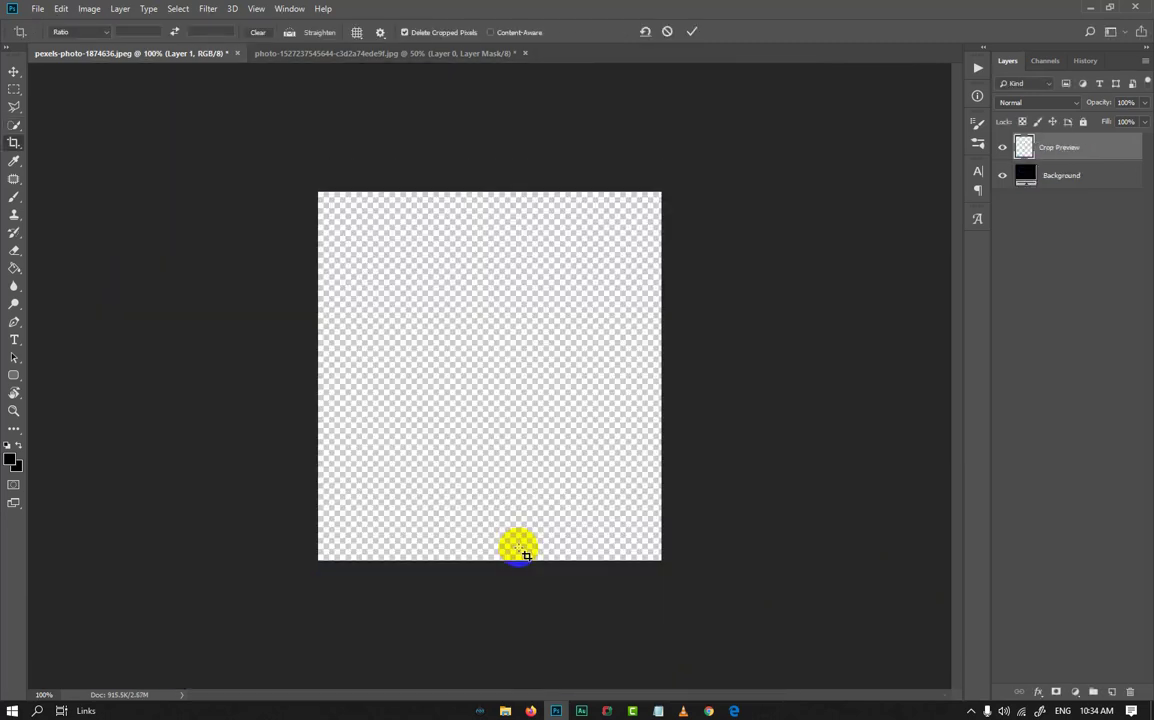
key("ctrl+plus")
key("ctrl+minus")
key("ctrl+plus")
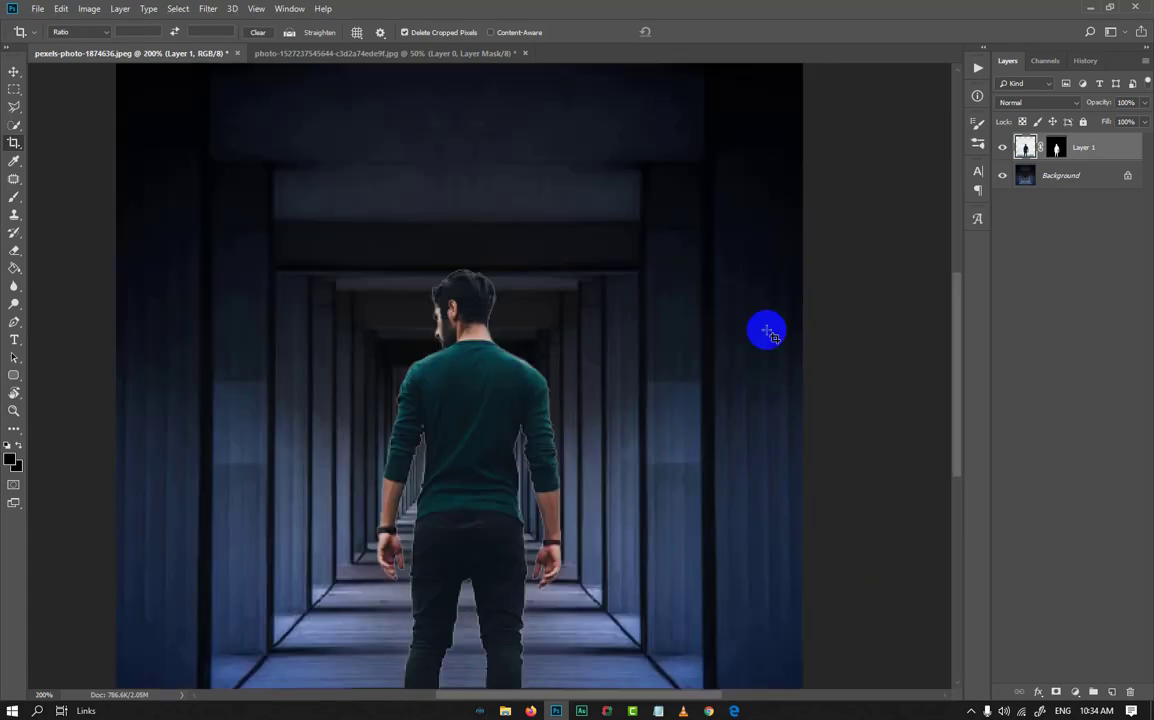
- Shrink the man's layer mask with the Minimum filter at a 0.8-pixel radius, preserving roundness
scroll(665, 350, "down", 1)
left_click(1057, 148)
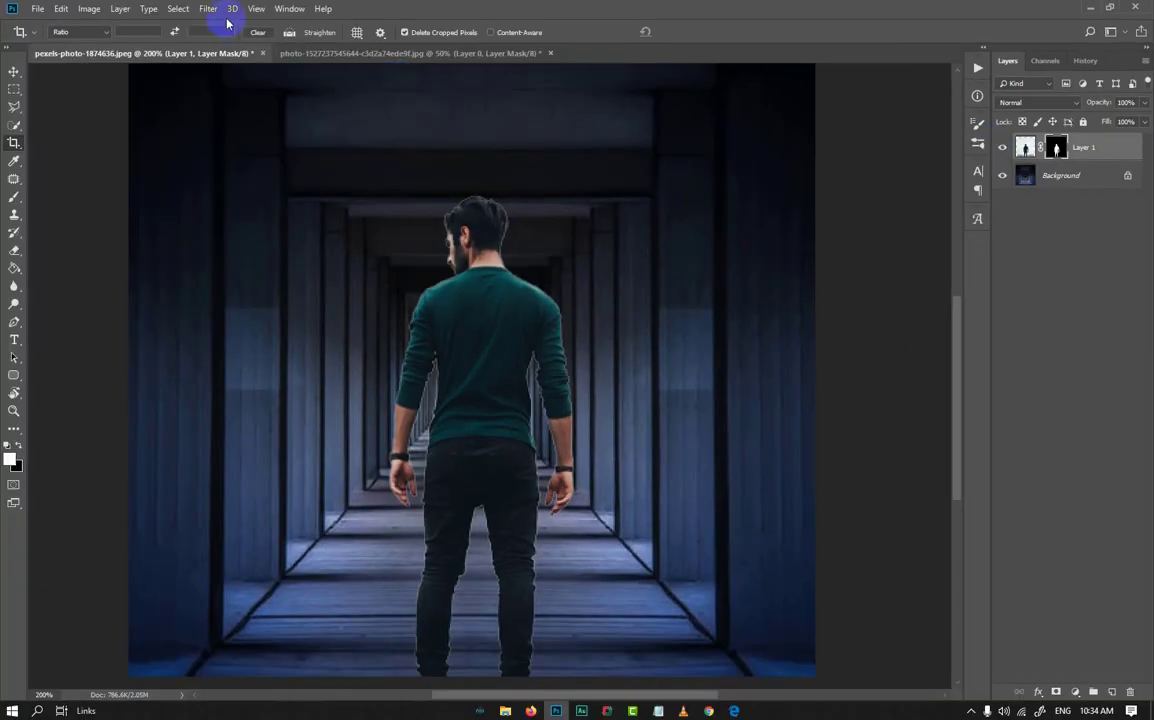
left_click(208, 9)
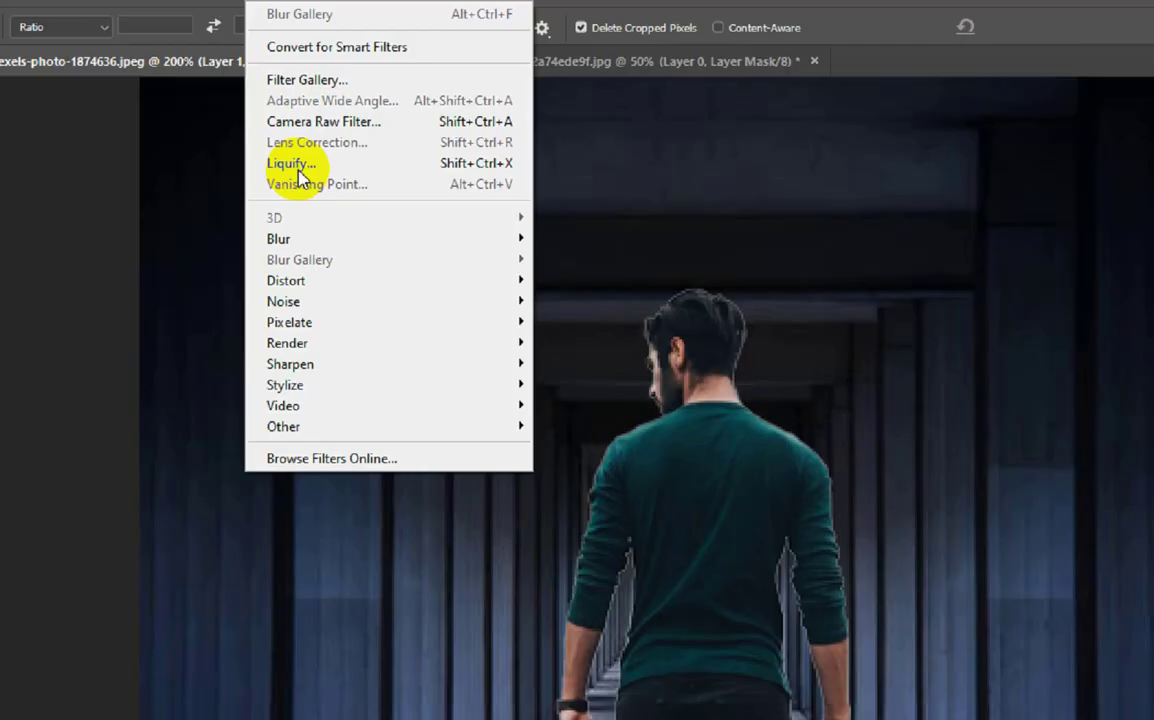
mouse_move(246, 247)
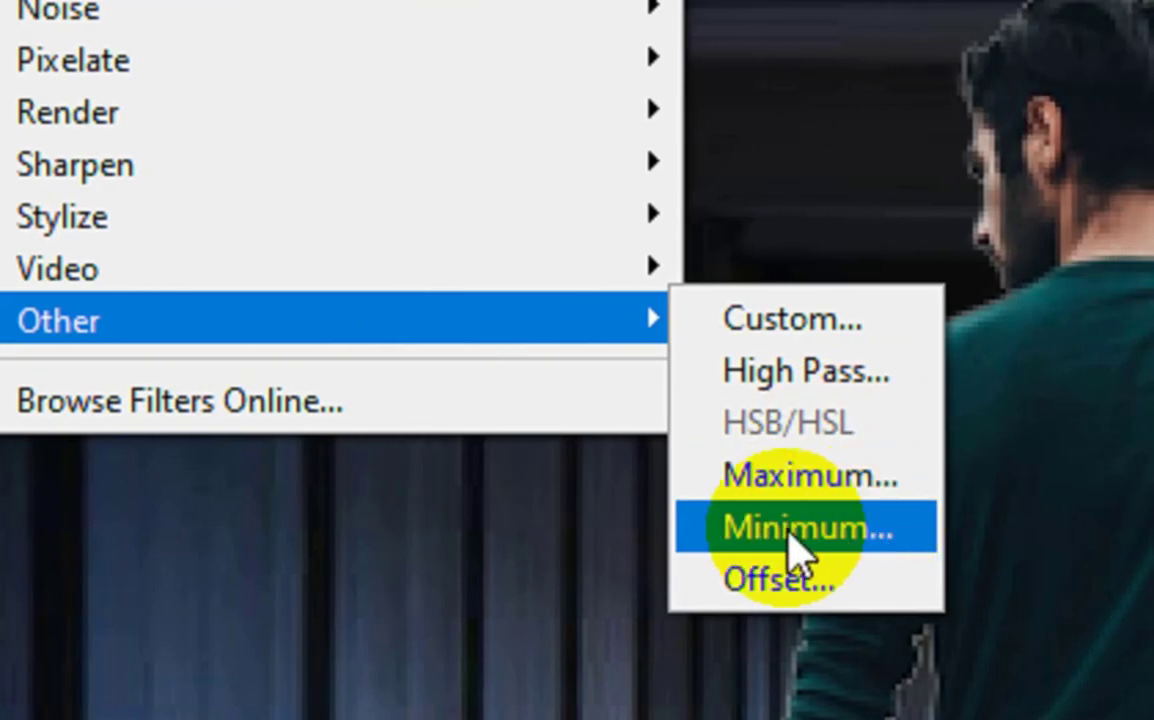
left_click(795, 545)
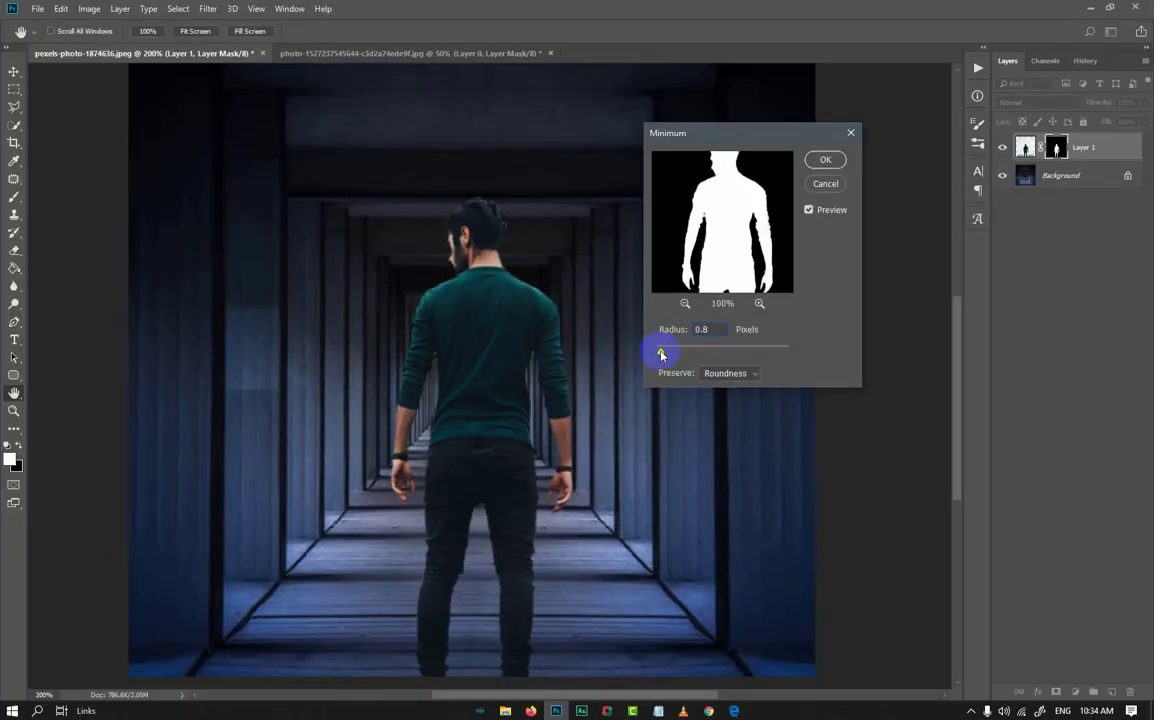
left_click(661, 353)
left_click(825, 162)
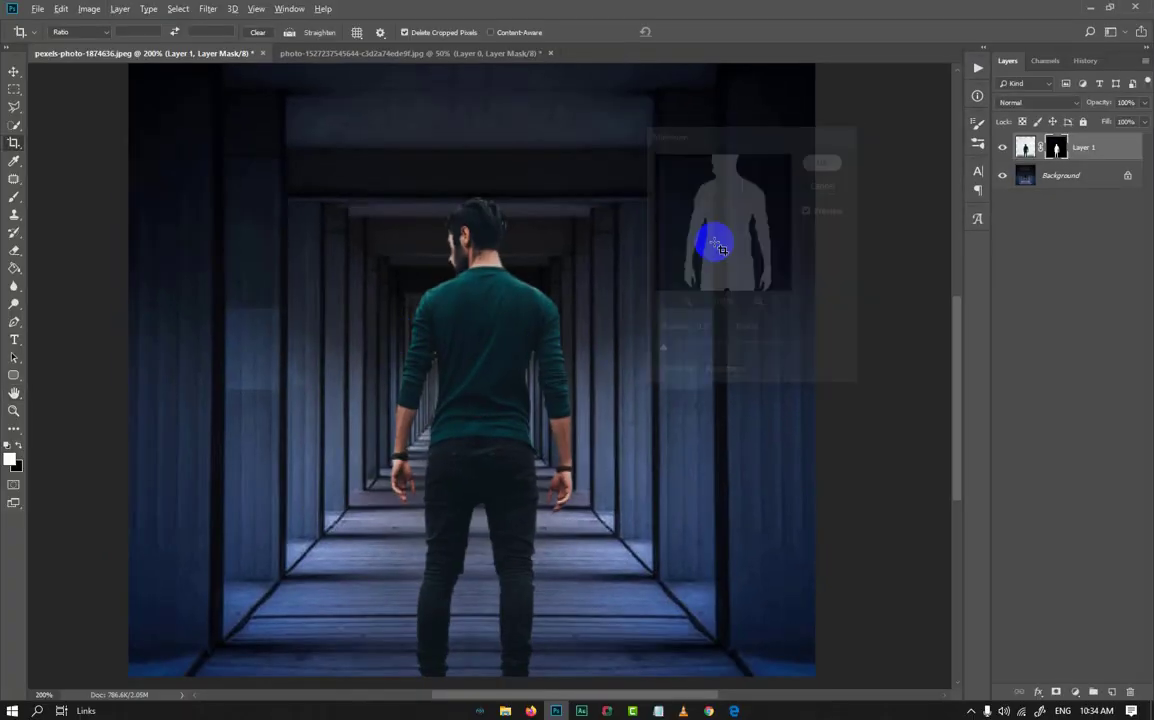
- Paint on the mask with a white brush of size 5 to refine the edge of the man's face
scroll(505, 304, "down", 1)
scroll(479, 332, "up", 3)
scroll(493, 341, "up", 2)
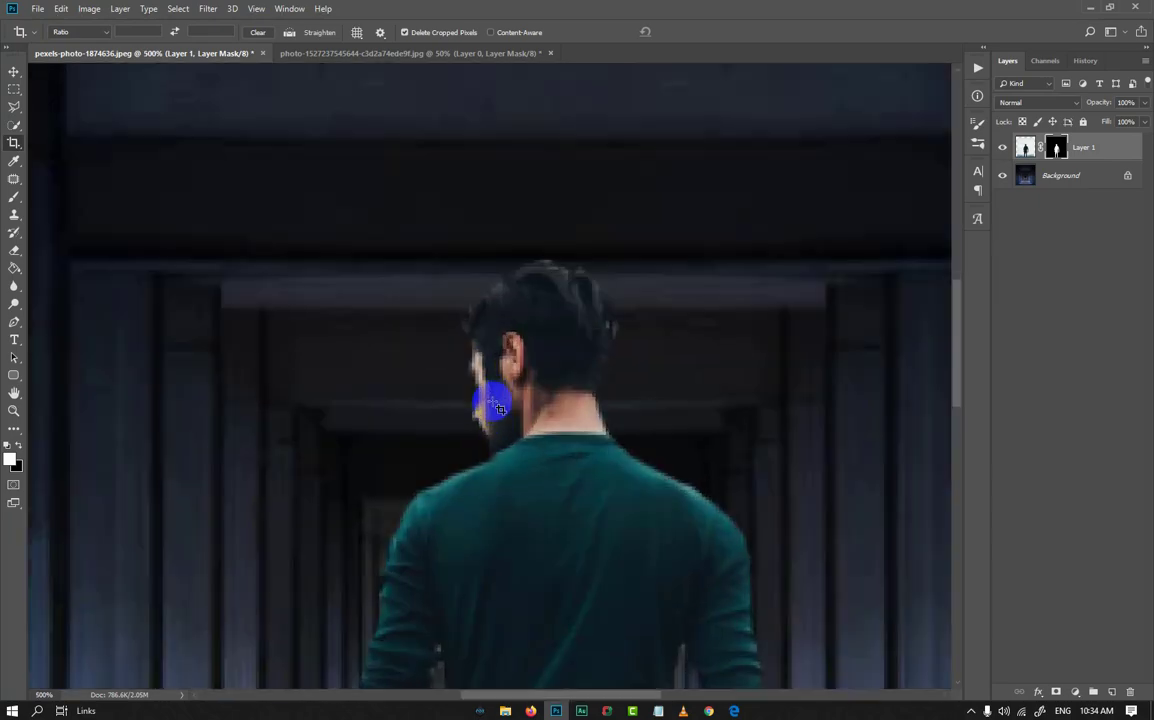
key("b")
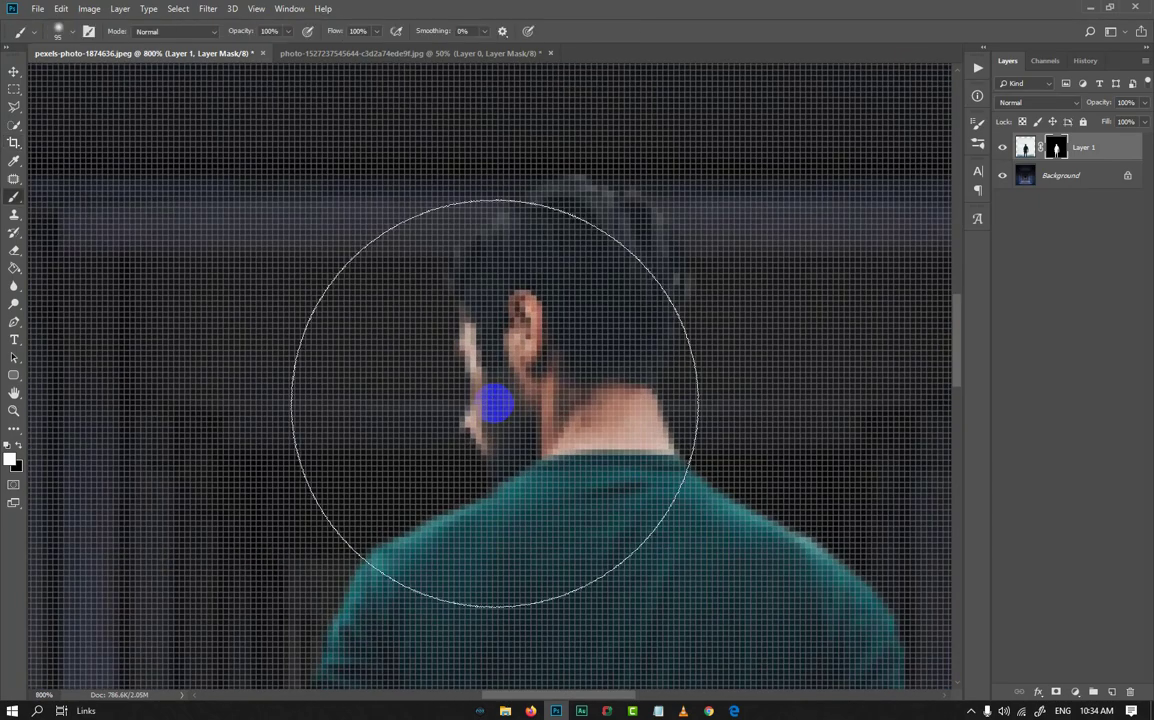
scroll(495, 405, "down", 2)
right_click(471, 403, "alt")
left_click_drag(471, 403, 336, 402)
right_click(373, 394, "alt")
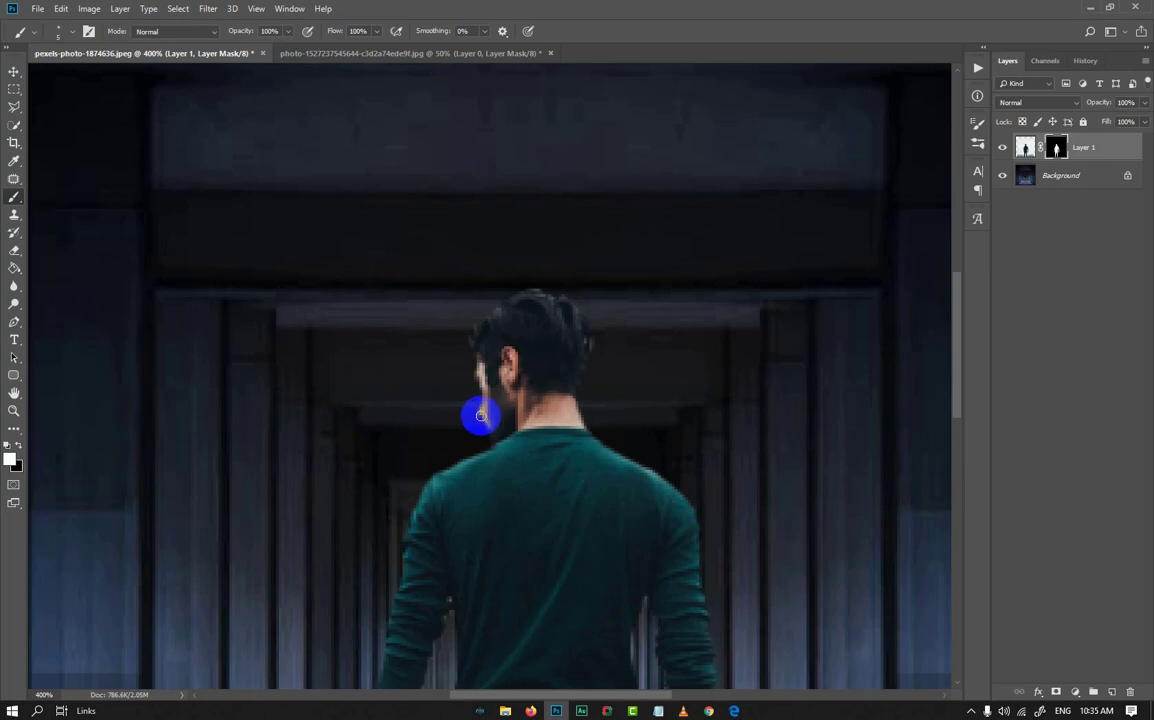
left_click_drag(481, 415, 472, 433)
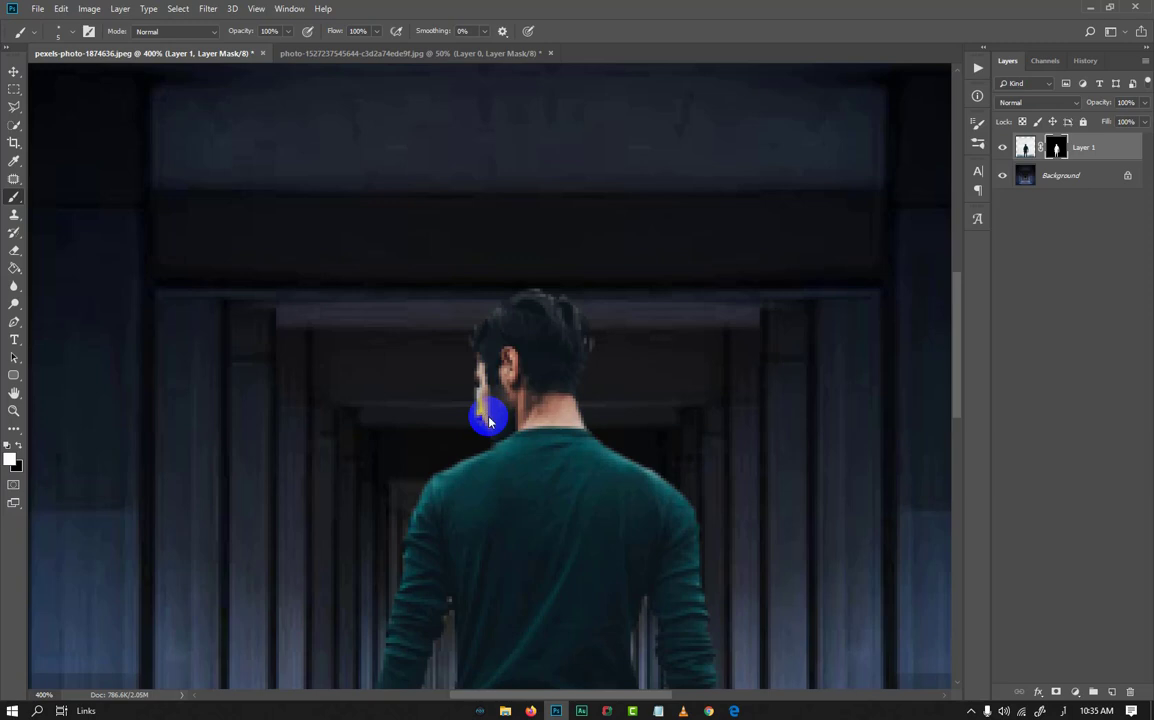
- Examine the man's mask edges from head to legs against the corridor
scroll(479, 429, "down", 5)
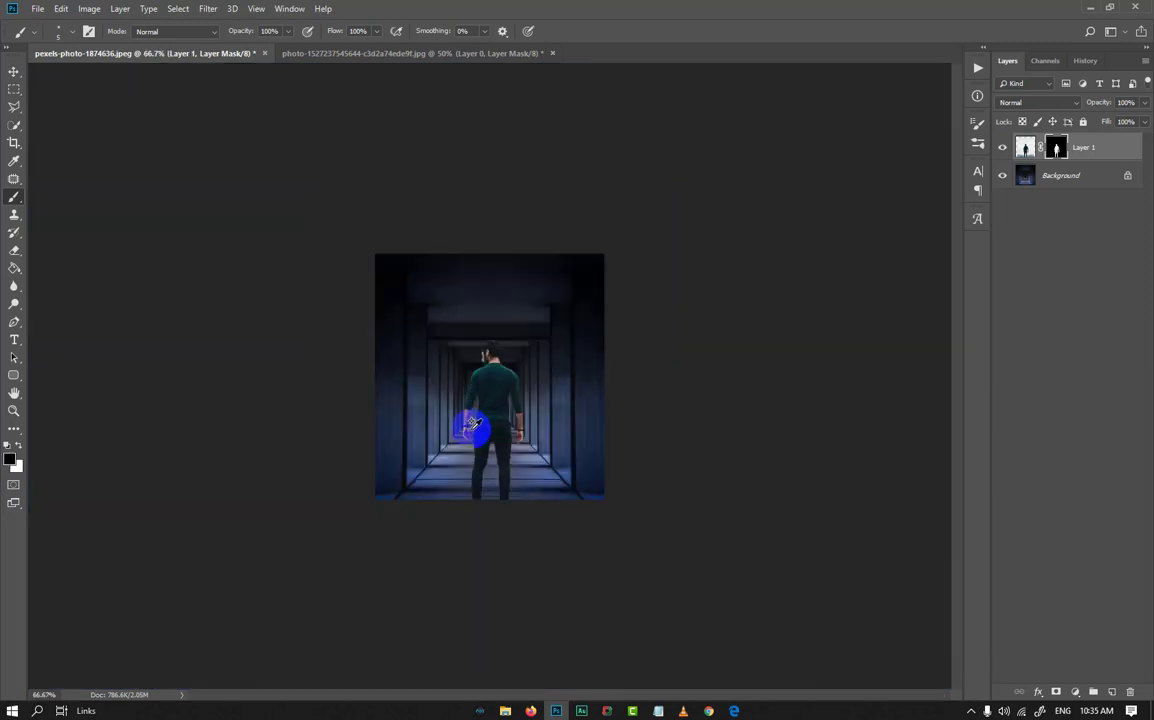
scroll(466, 425, "up", 3)
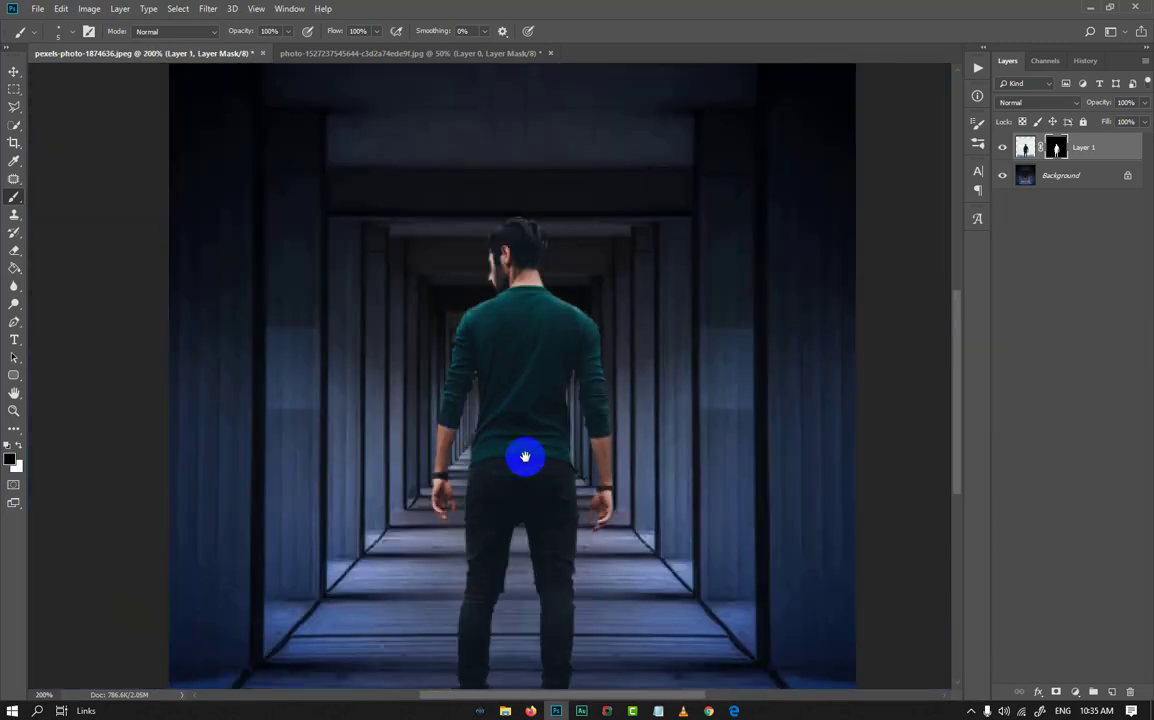
scroll(505, 495, "up", 3)
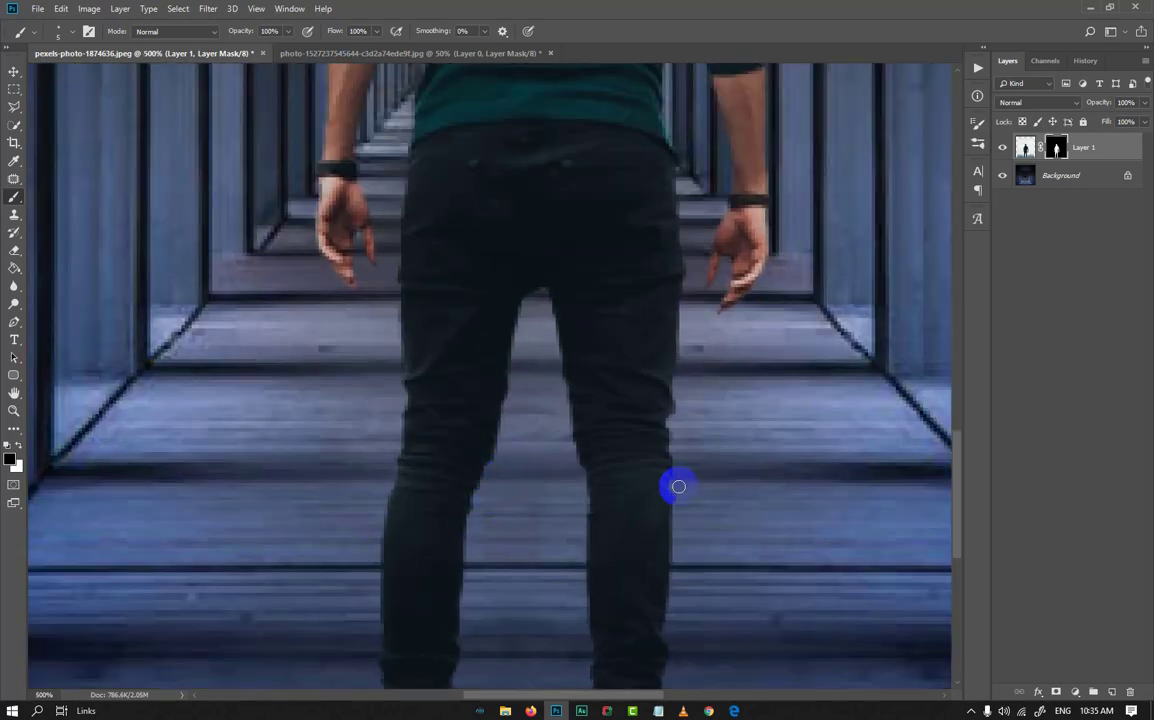
scroll(581, 500, "down", 2)
scroll(531, 361, "up", 1)
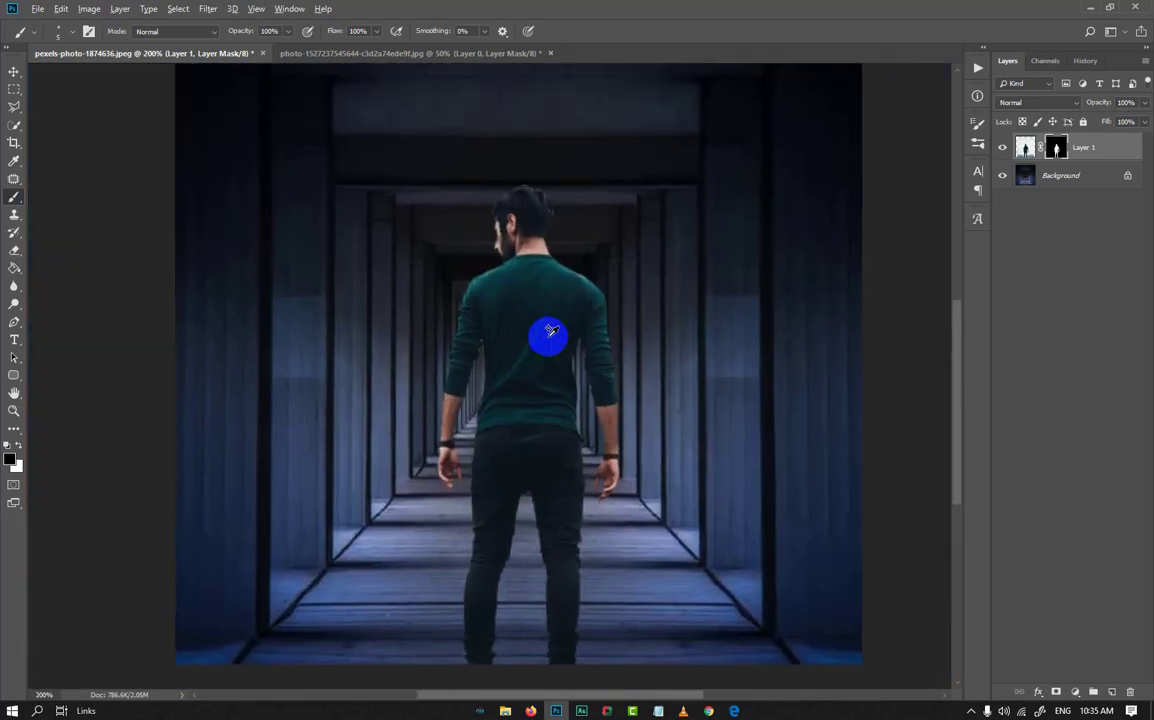
scroll(546, 335, "down", 2)
scroll(541, 299, "up", 2)
scroll(525, 306, "down", 1)
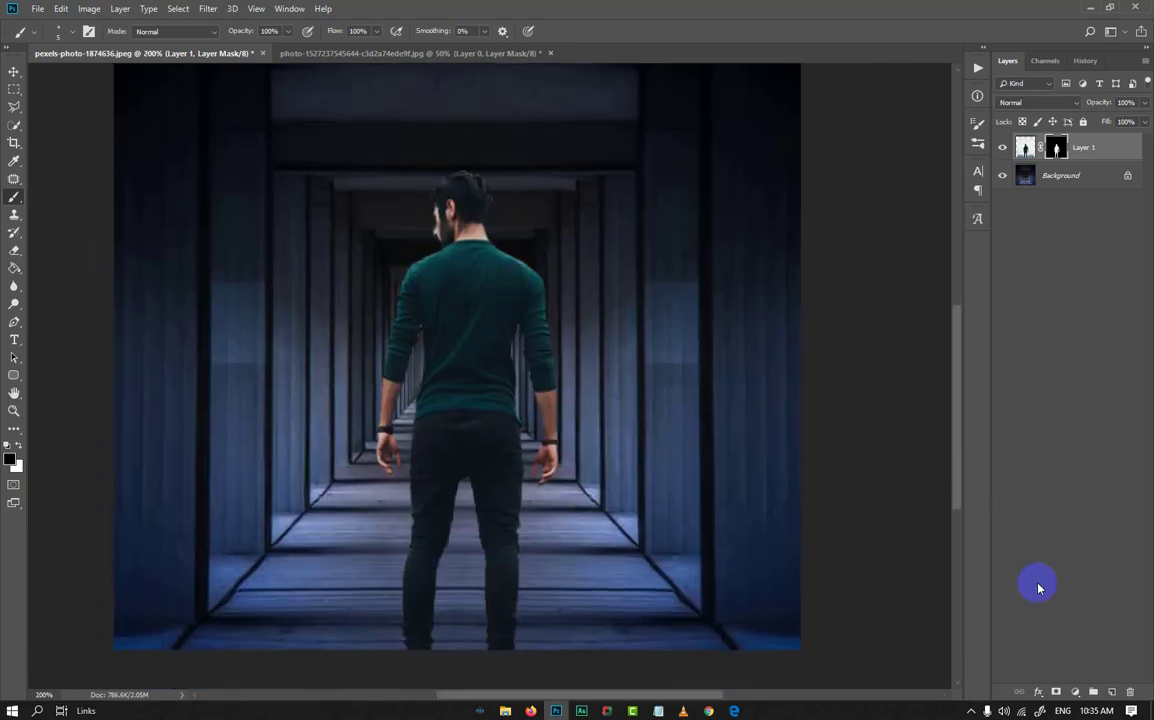
- Add a Curves adjustment clipped to the man's layer and pull the curve down to darken him
left_click(1075, 692)
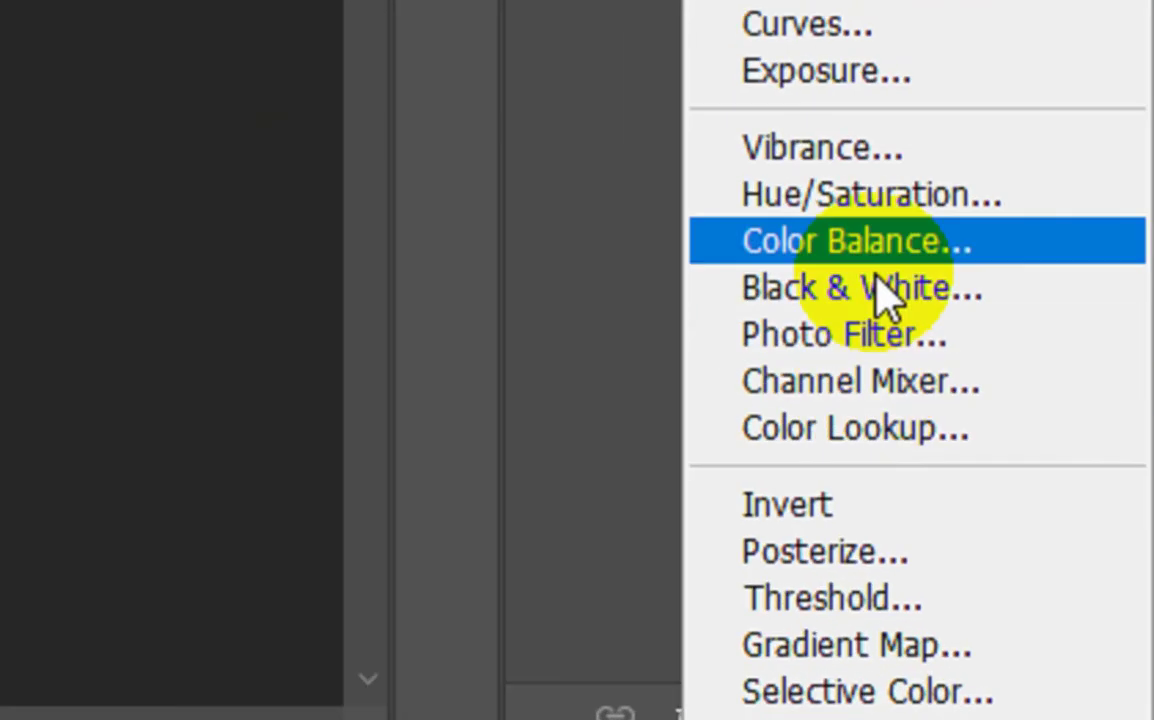
left_click(800, 226)
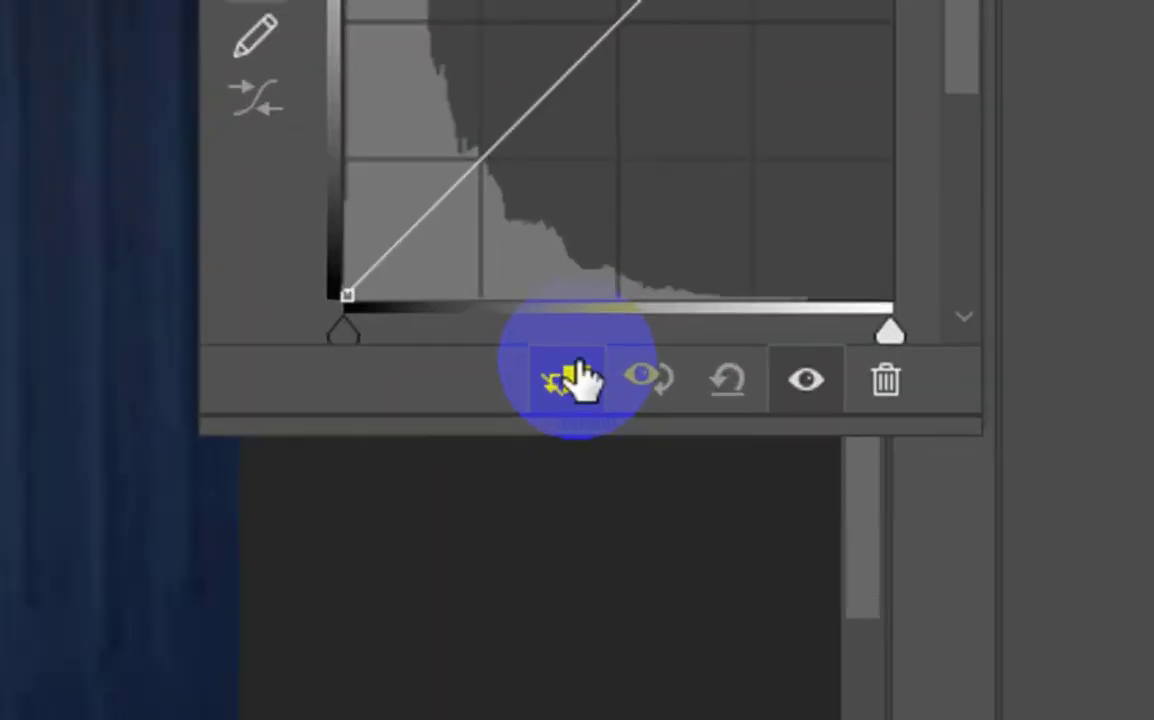
left_click(570, 378)
left_click_drag(893, 364, 898, 372)
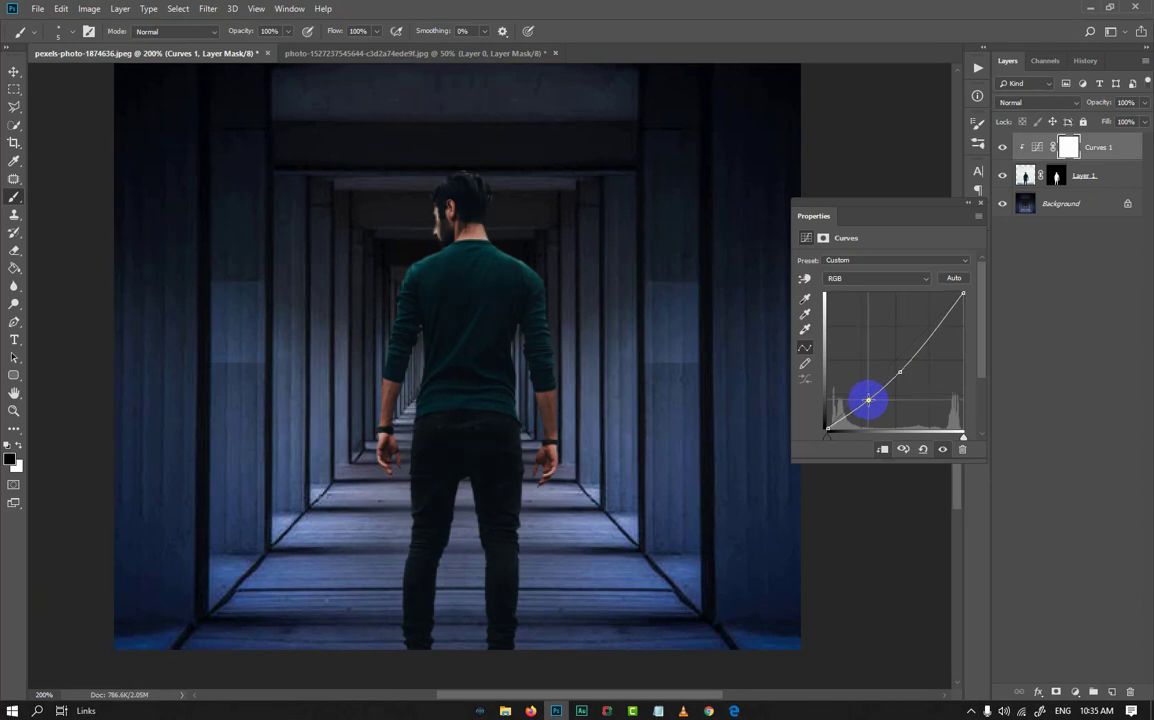
- Add an unclipped Levels adjustment over the whole composite and set its midtone value to 1.17
left_click(1075, 692)
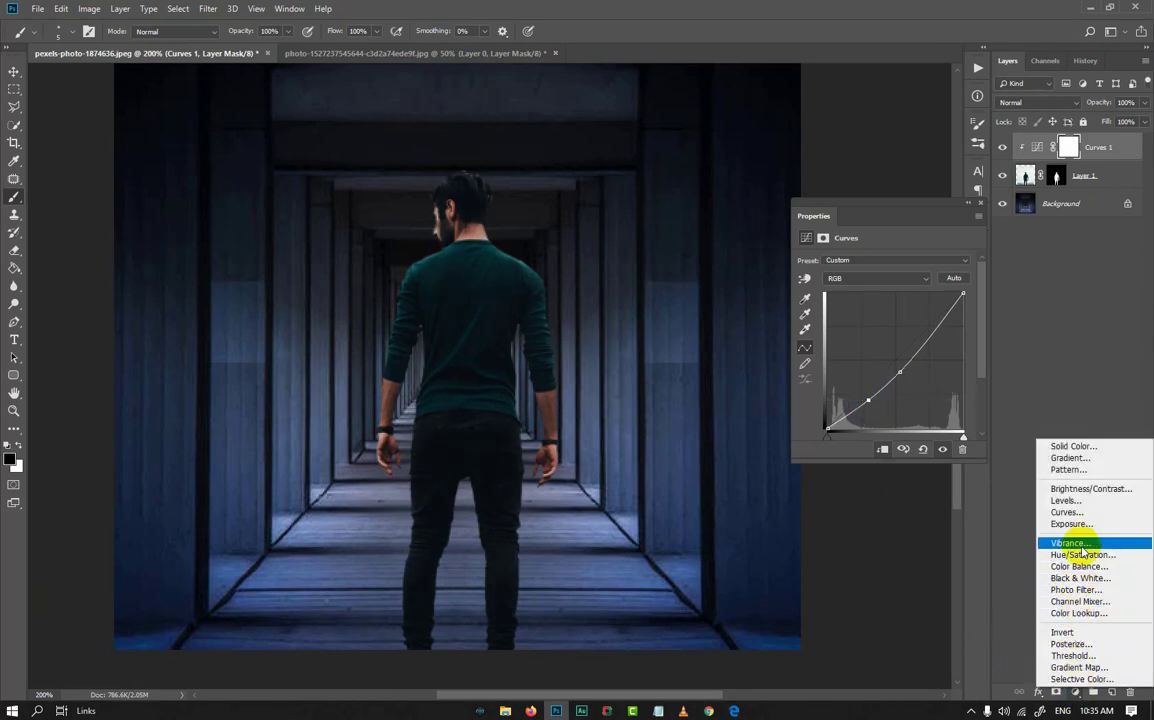
left_click(1066, 500)
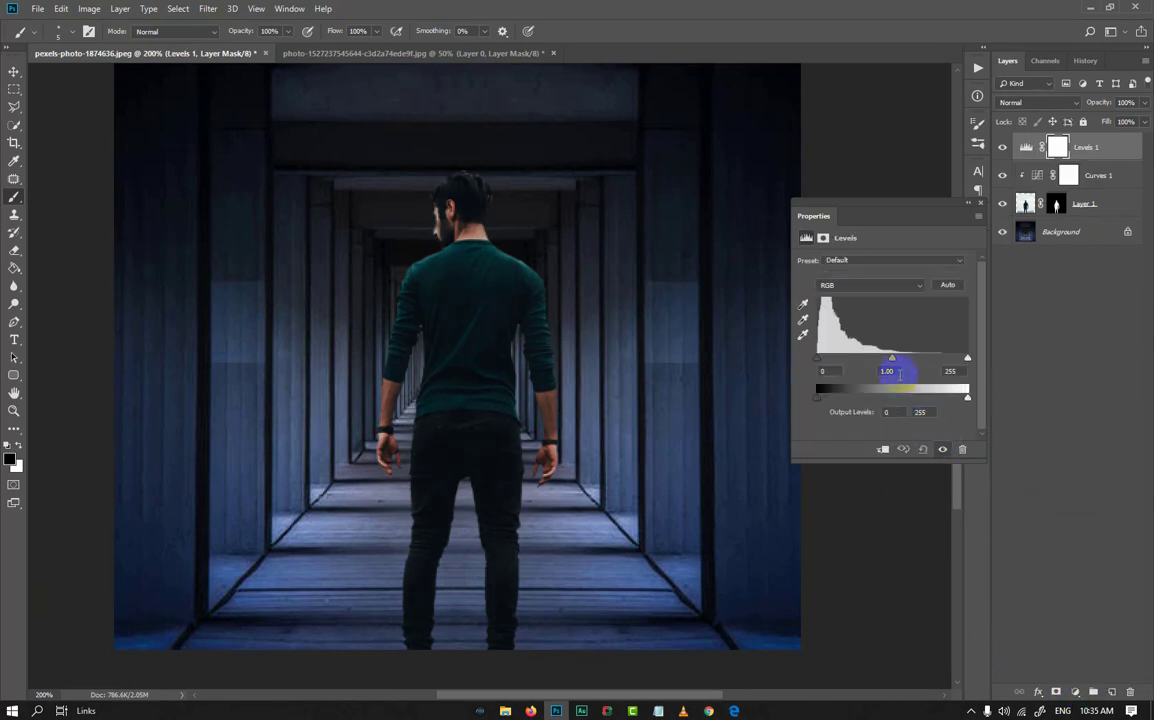
left_click_drag(893, 363, 885, 365)
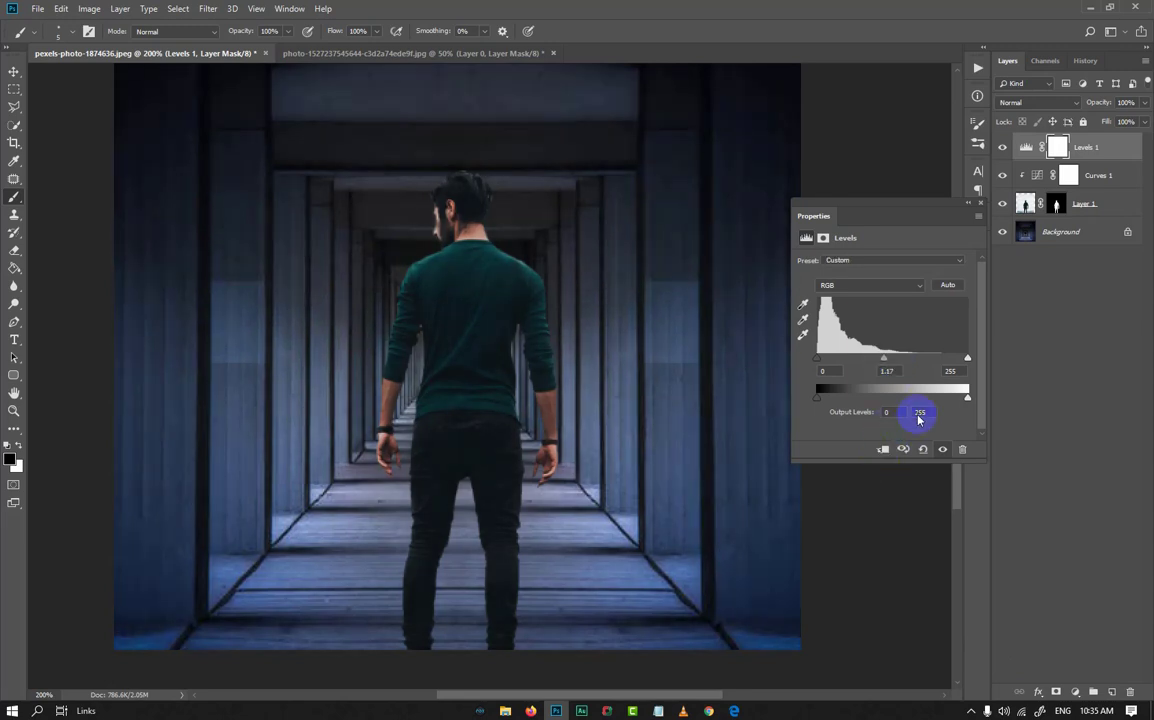
- Add a second Levels adjustment, clip it to the layer beneath, and set its midtone value to 0.95
left_click(1075, 692)
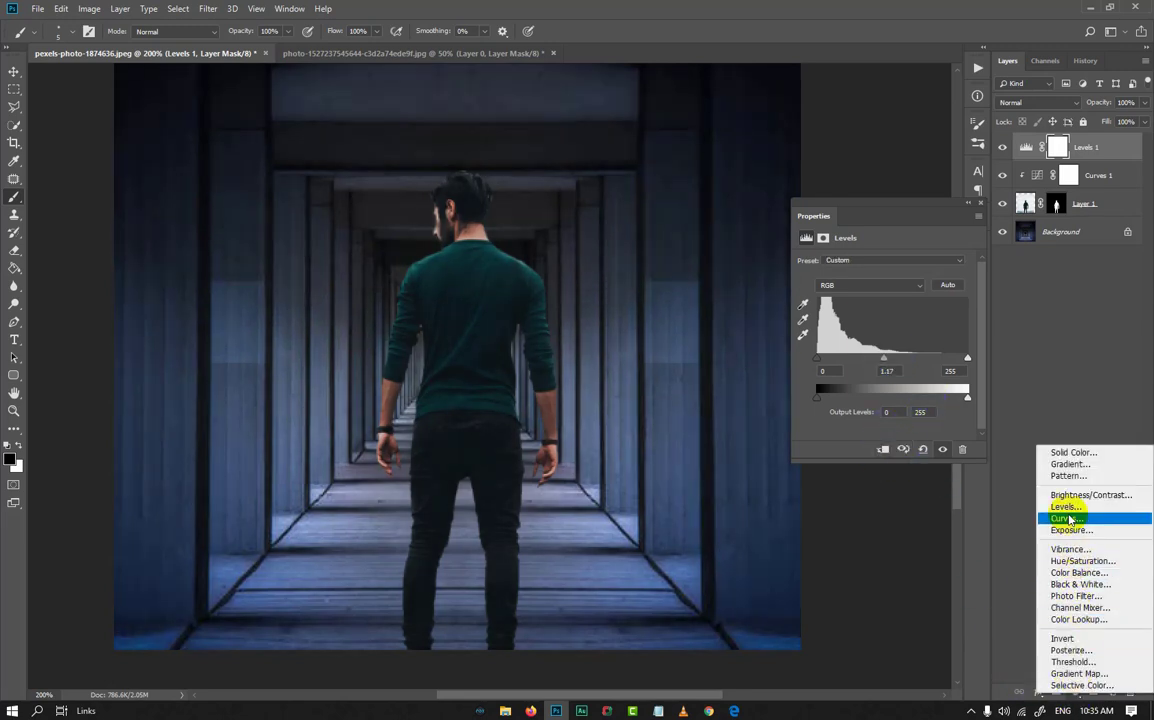
left_click(1066, 512)
left_click(883, 459)
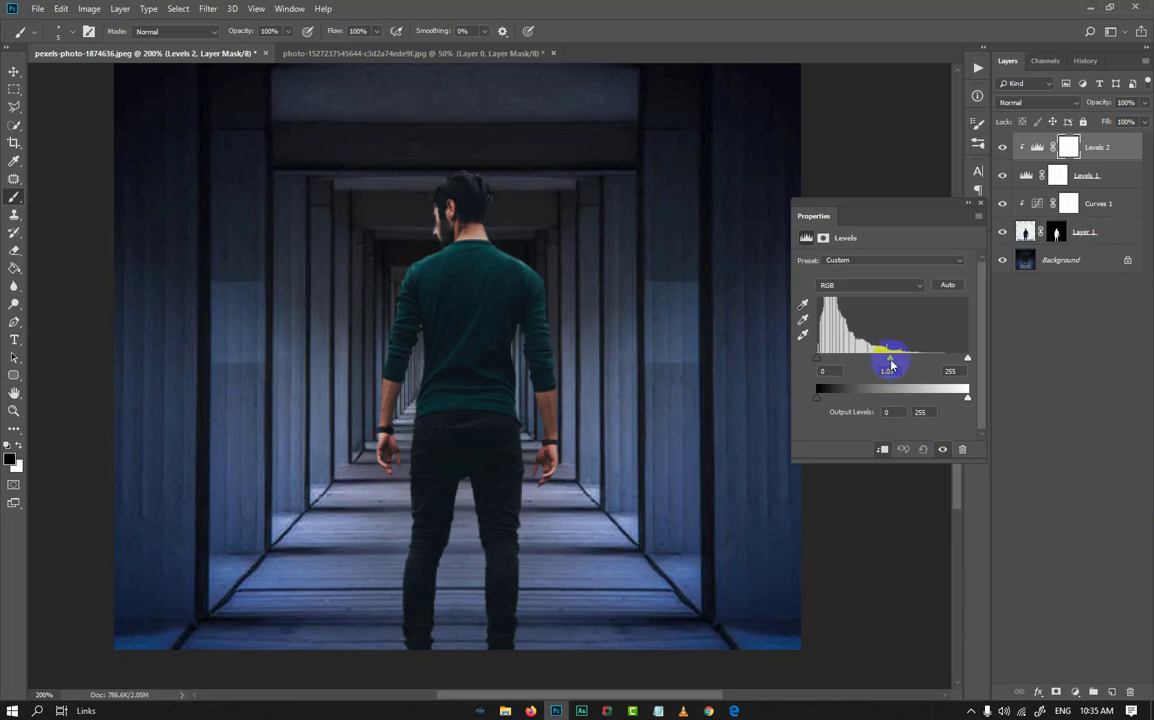
left_click_drag(891, 366, 894, 360)
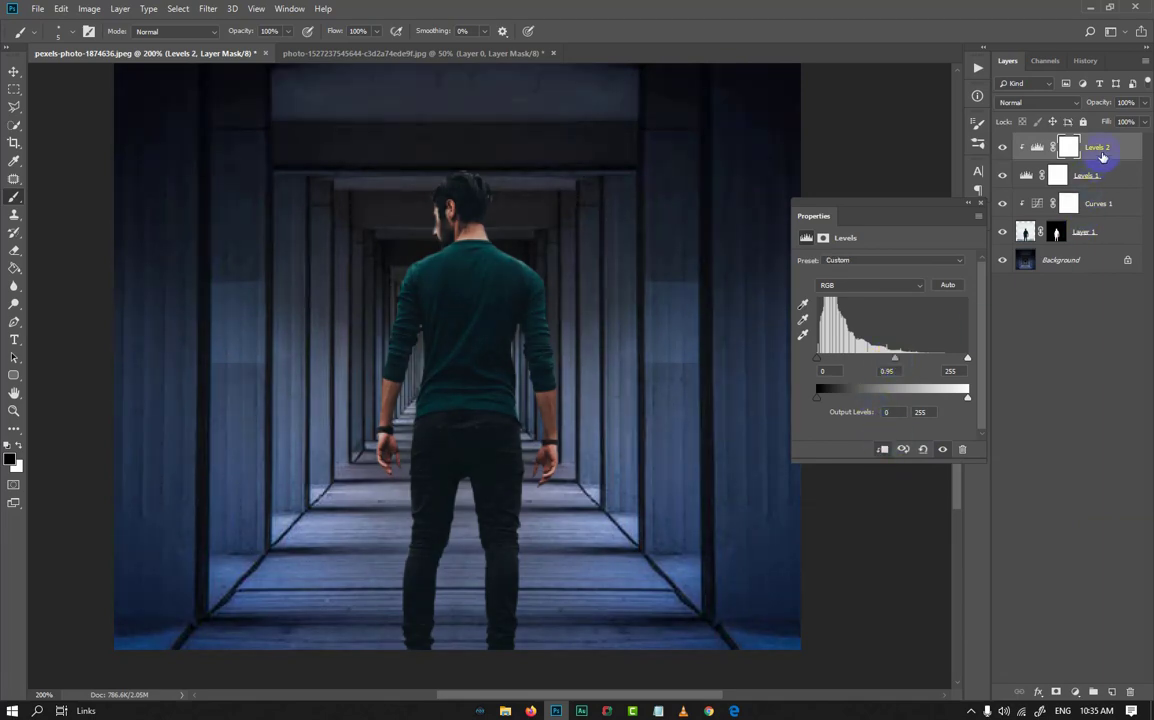
- Move Levels 2 below Levels 1, clip it to the man's layer, and set its midtone value to 0.87
left_click_drag(1101, 157, 1098, 189)
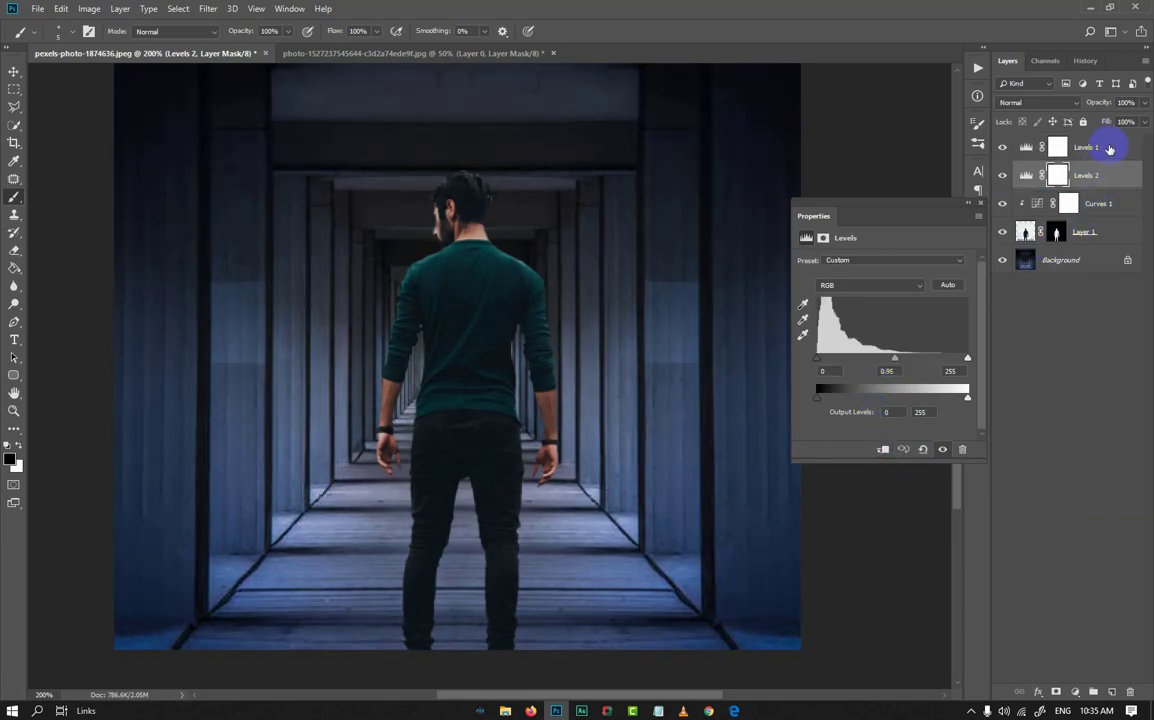
left_click(884, 449)
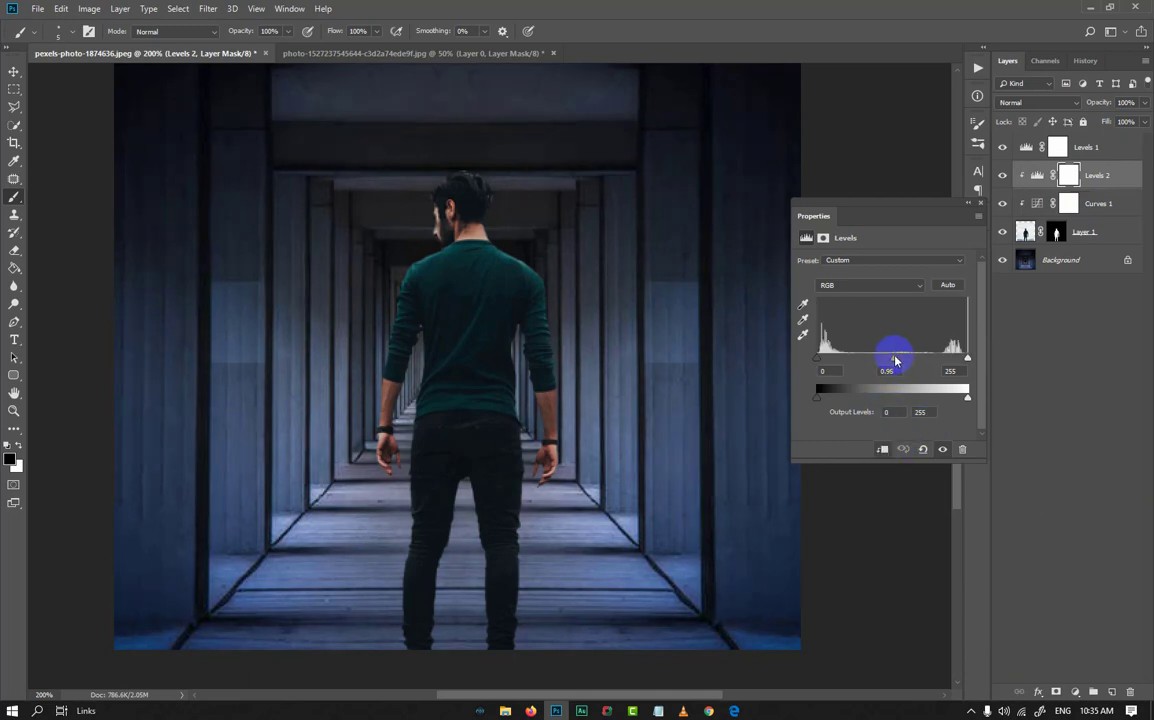
mouse_move(895, 360)
left_mouse_down()
mouse_move(884, 360)
mouse_move(900, 363)
left_mouse_up()
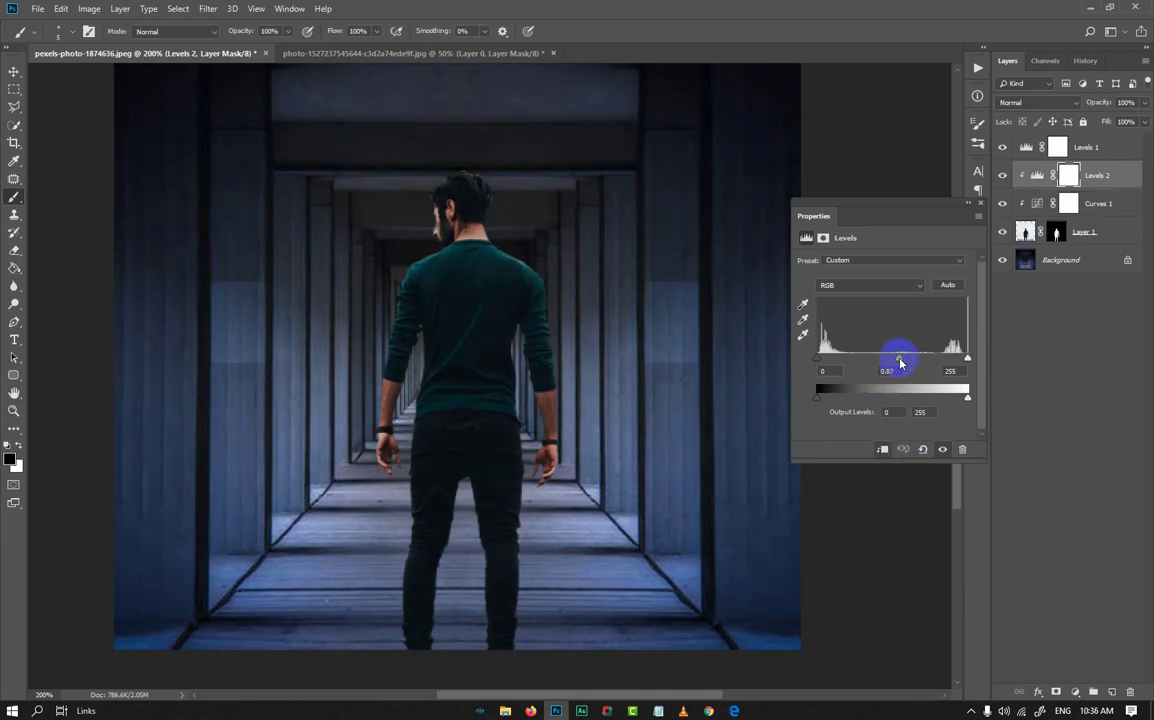
left_click(980, 204)
- Compare the composite with and without the Levels 1 adjustment
left_click(1090, 148)
mouse_move(1106, 147)
left_mouse_down()
mouse_move(1092, 260)
mouse_move(1108, 148)
left_mouse_up()
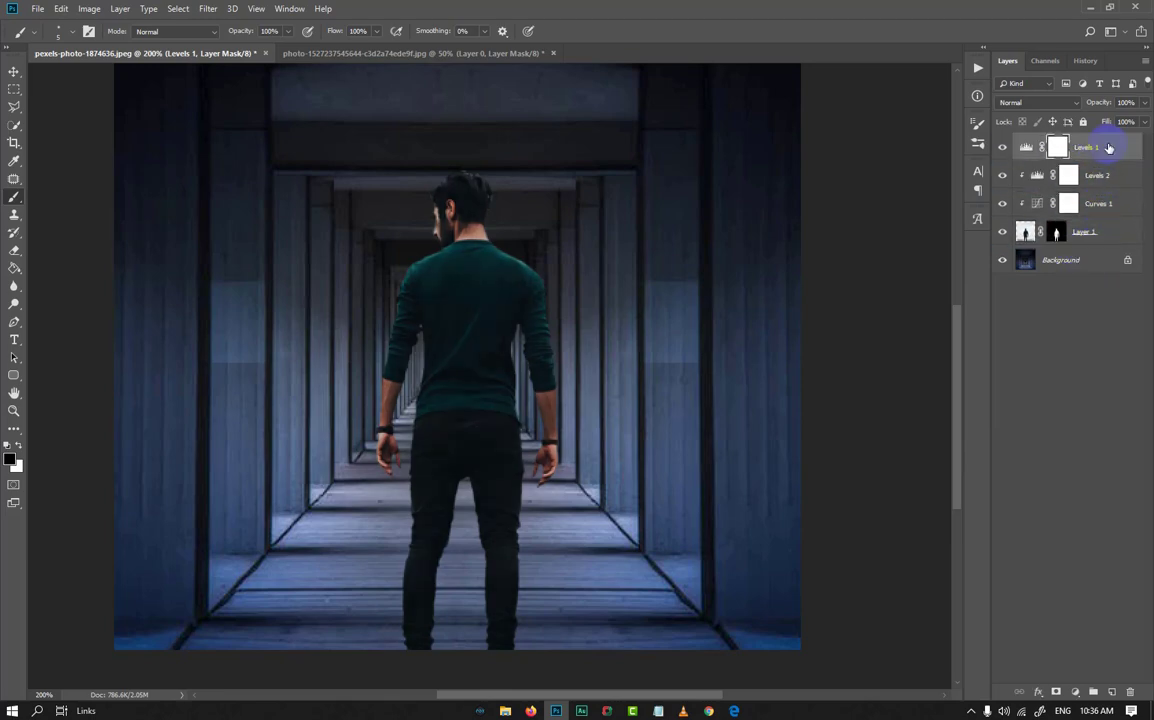
left_click(1027, 148)
left_click(1002, 148)
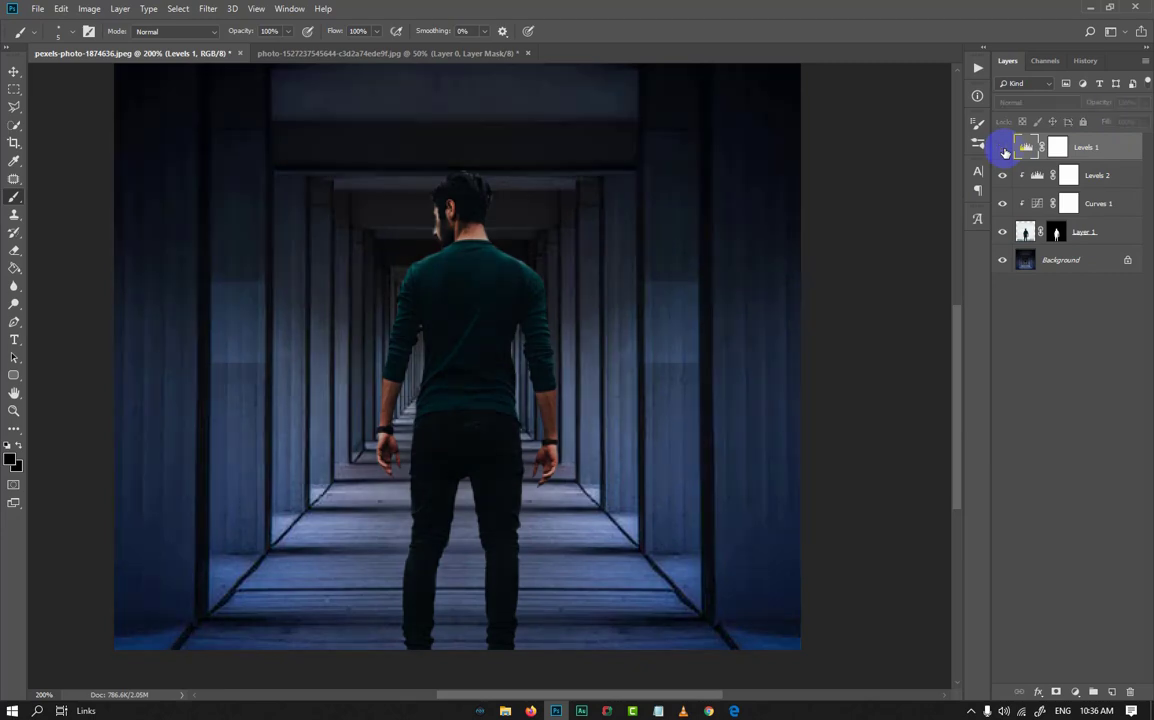
left_click(1003, 149)
- Add a clipped Color Balance adjustment with shadows at -5 Cyan–Red, and move it below Levels 1 so it affects only the man
left_click(1075, 692)
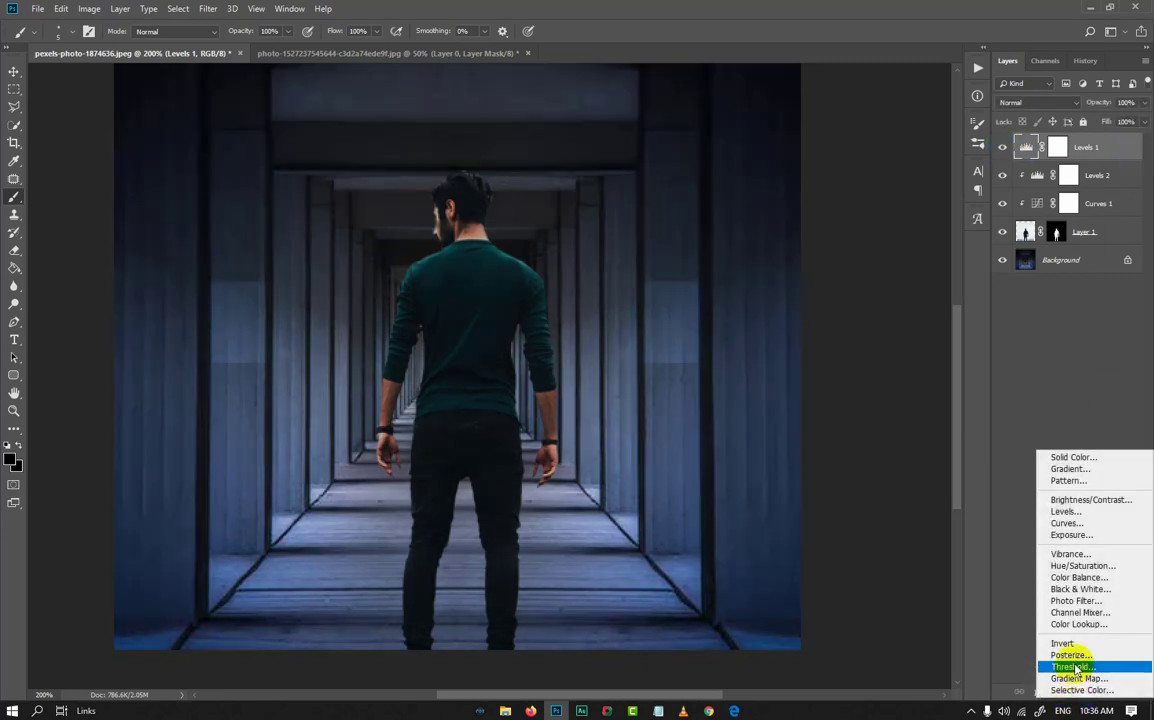
left_click(1080, 578)
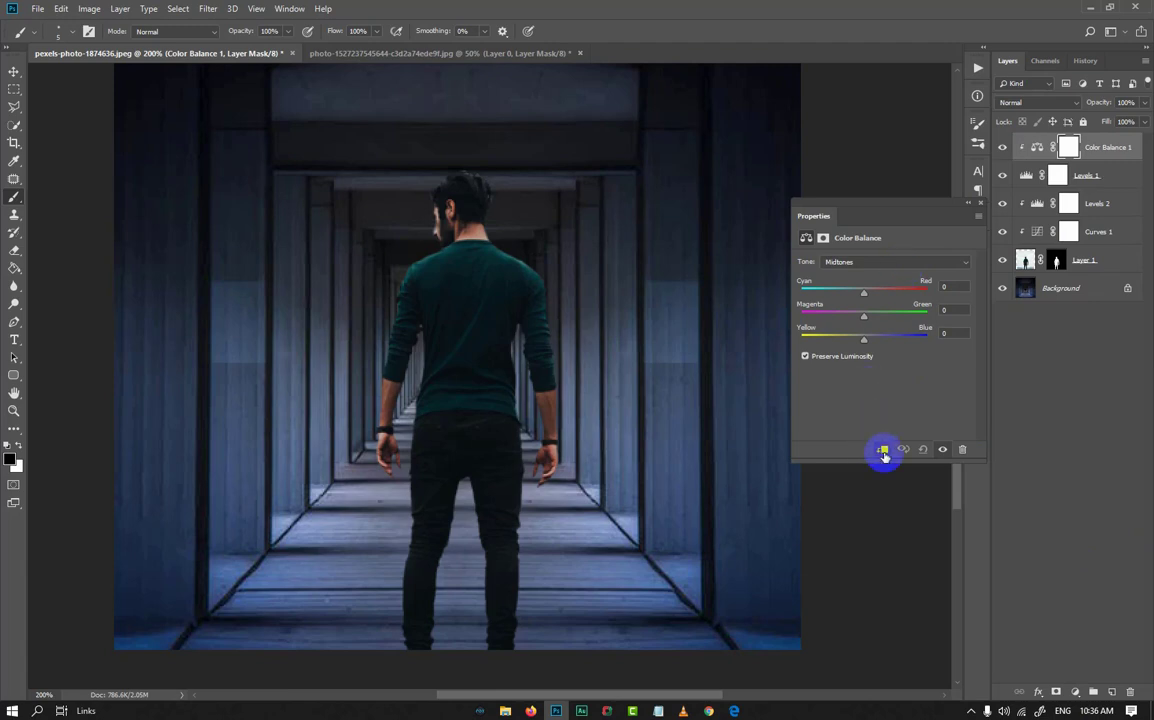
left_click(896, 266)
left_click(876, 276)
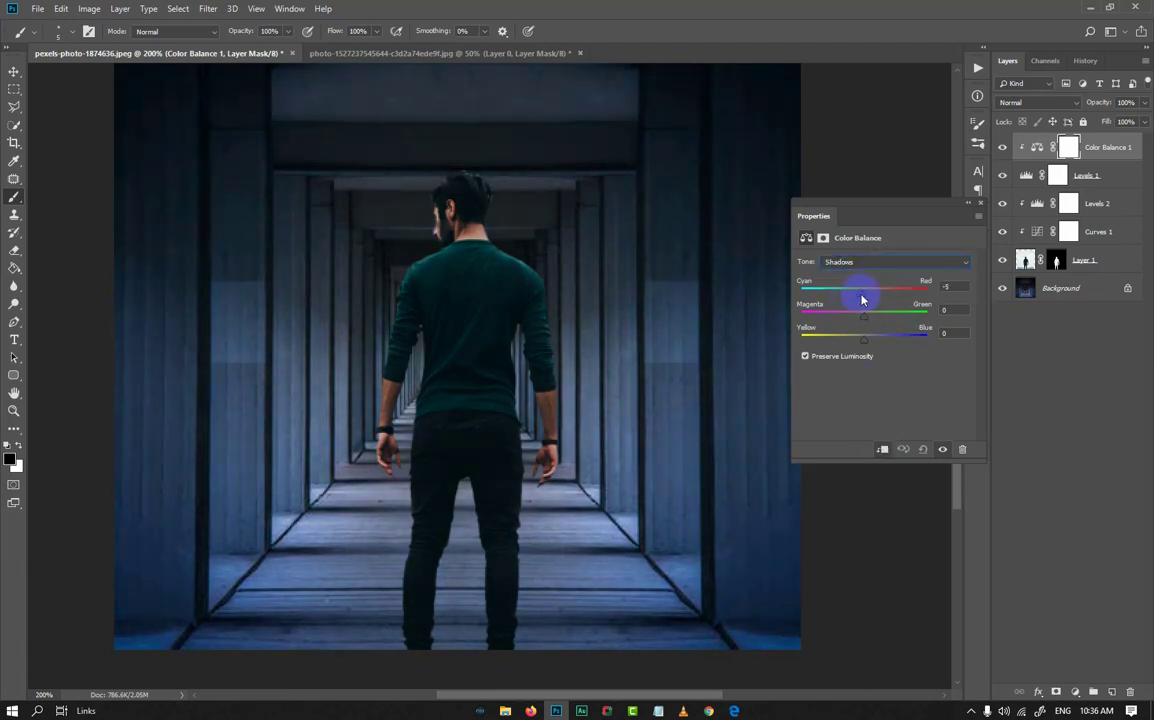
left_click_drag(1104, 148, 1098, 202)
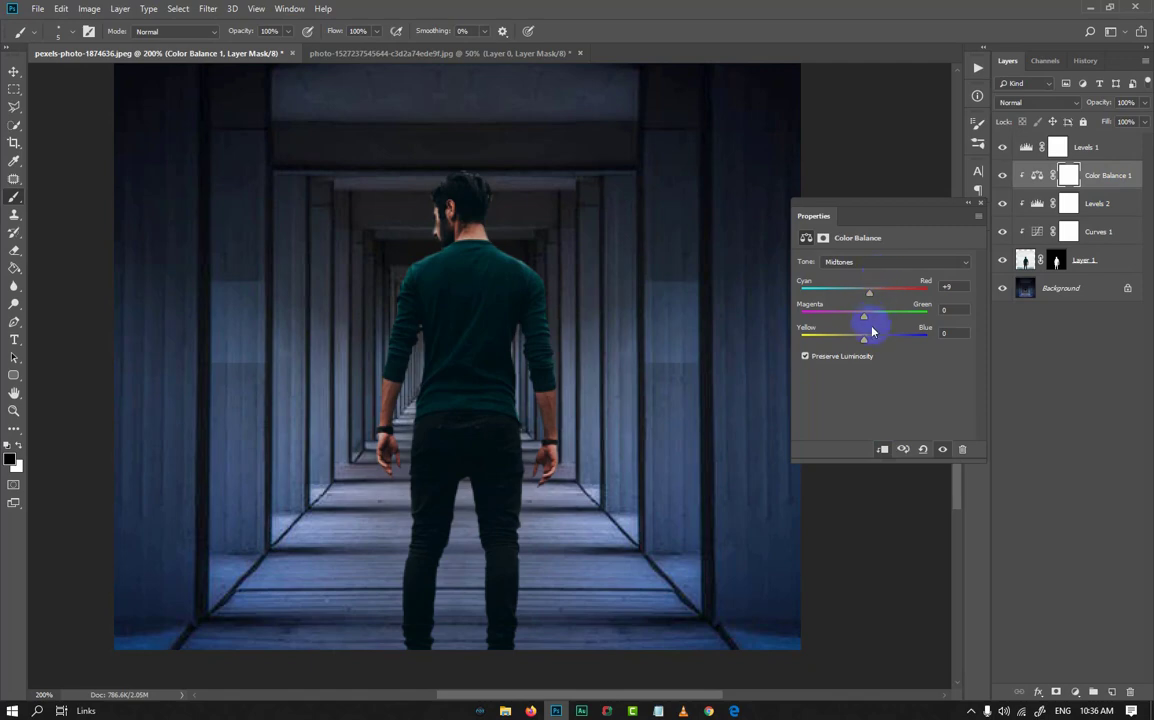
- Set the man's Color Balance midtones to +9 red and +13 blue, and the highlights to +15 blue
left_click(871, 261)
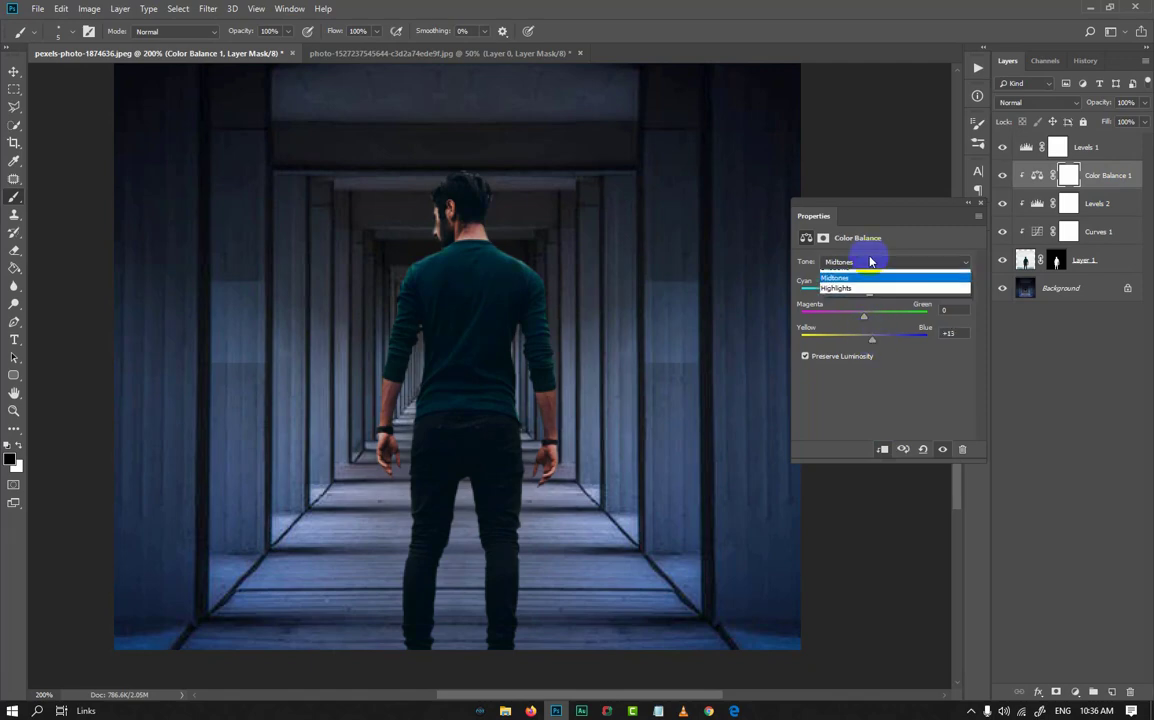
left_click(871, 291)
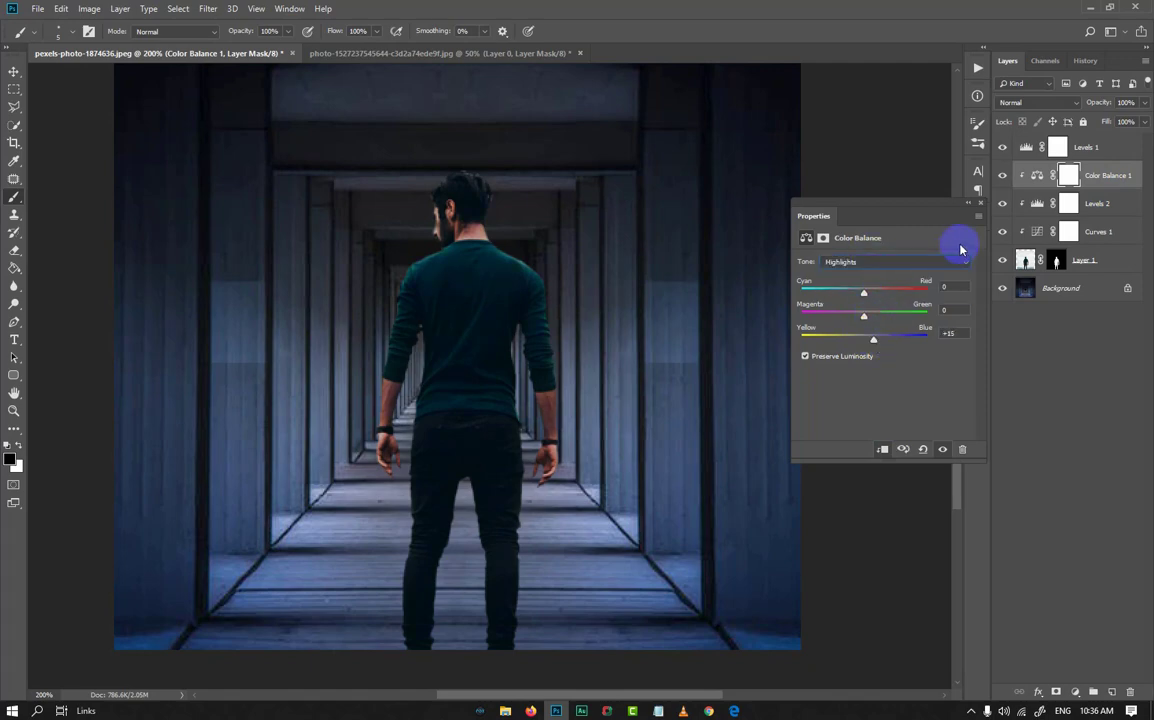
left_click(984, 208)
left_click_drag(677, 319, 474, 420)
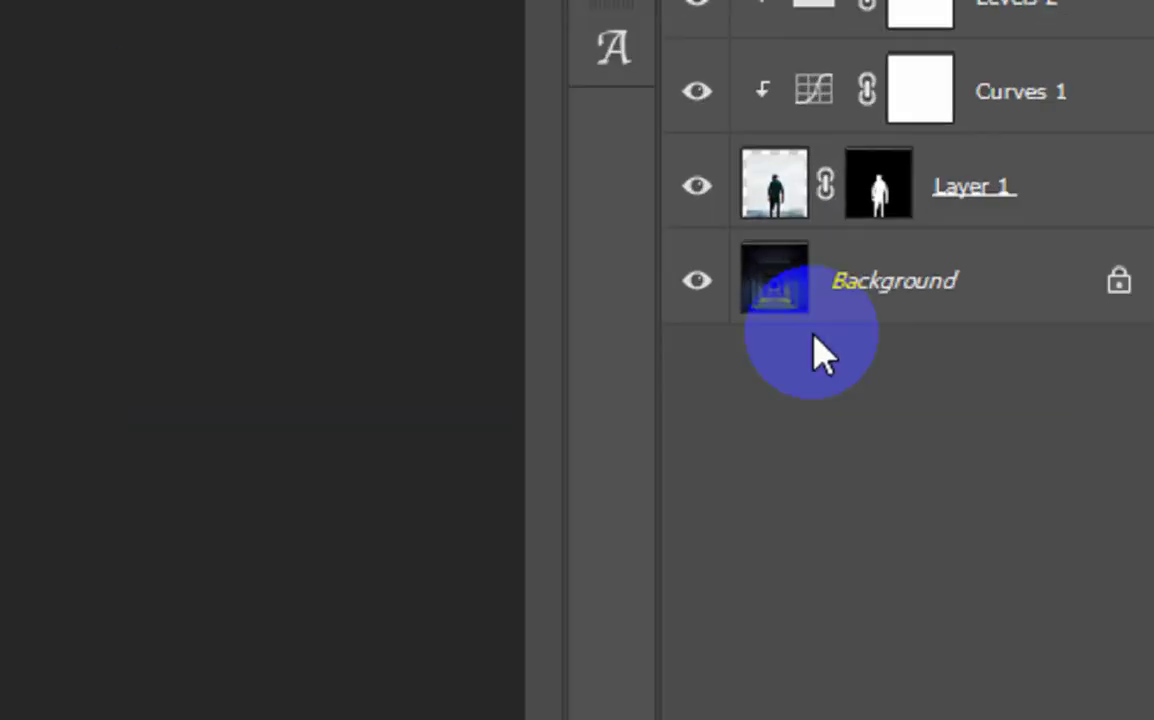
- Start a Tilt-Shift blur on the Background layer and move its focus band below the image's lower edge to blur the whole corridor
left_click(1065, 287)
key("ctrl+0")
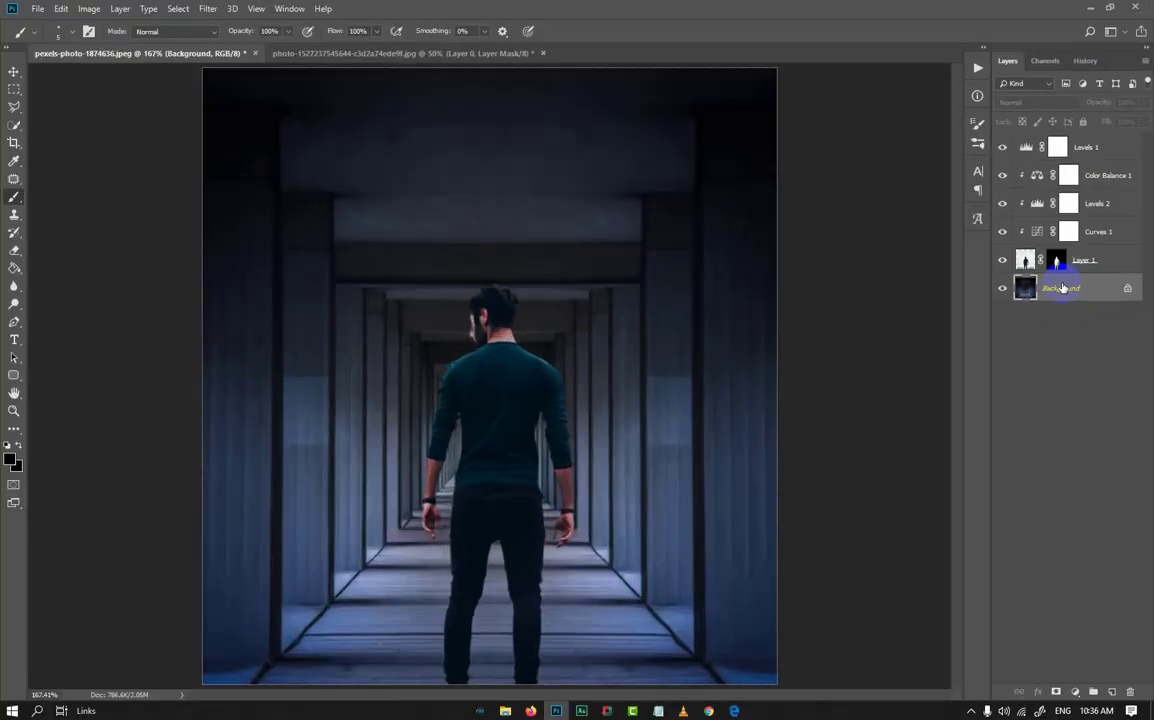
left_click(209, 9)
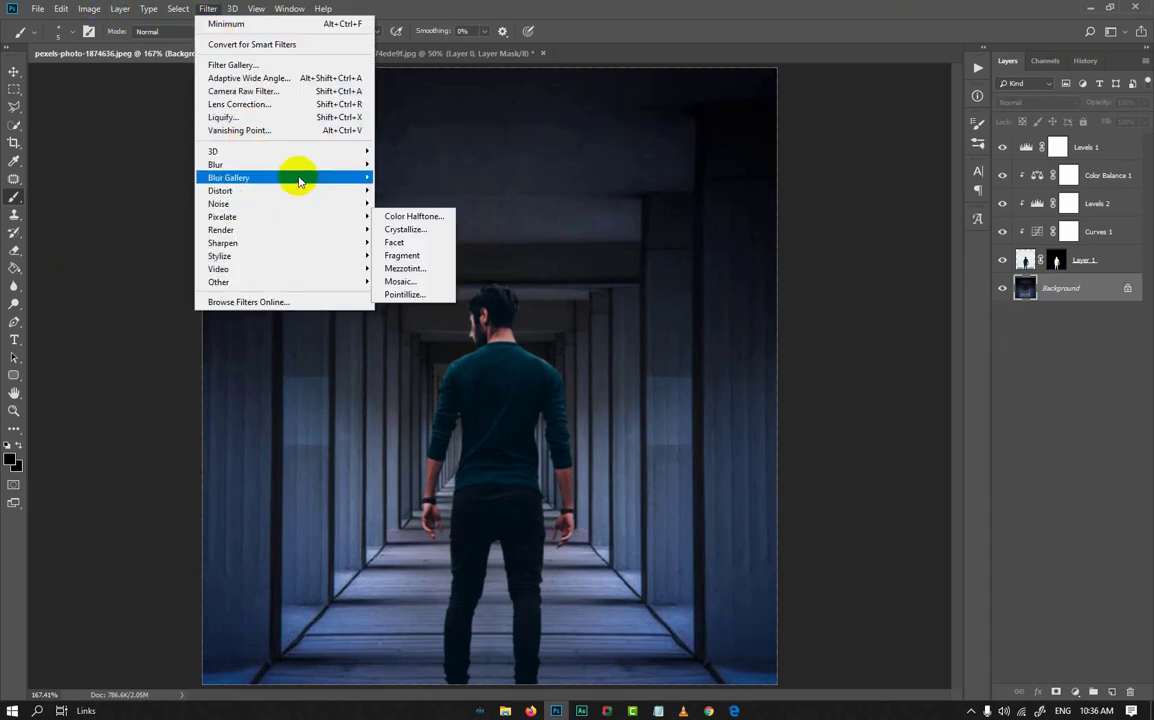
mouse_move(299, 175)
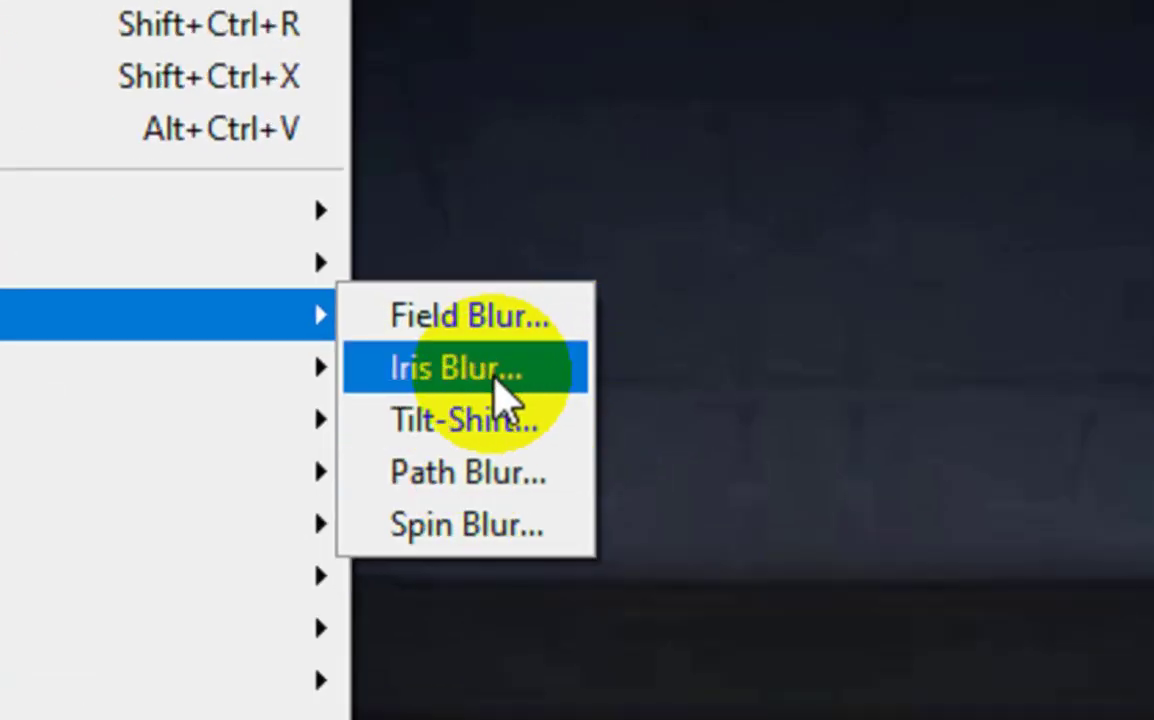
left_click(562, 360)
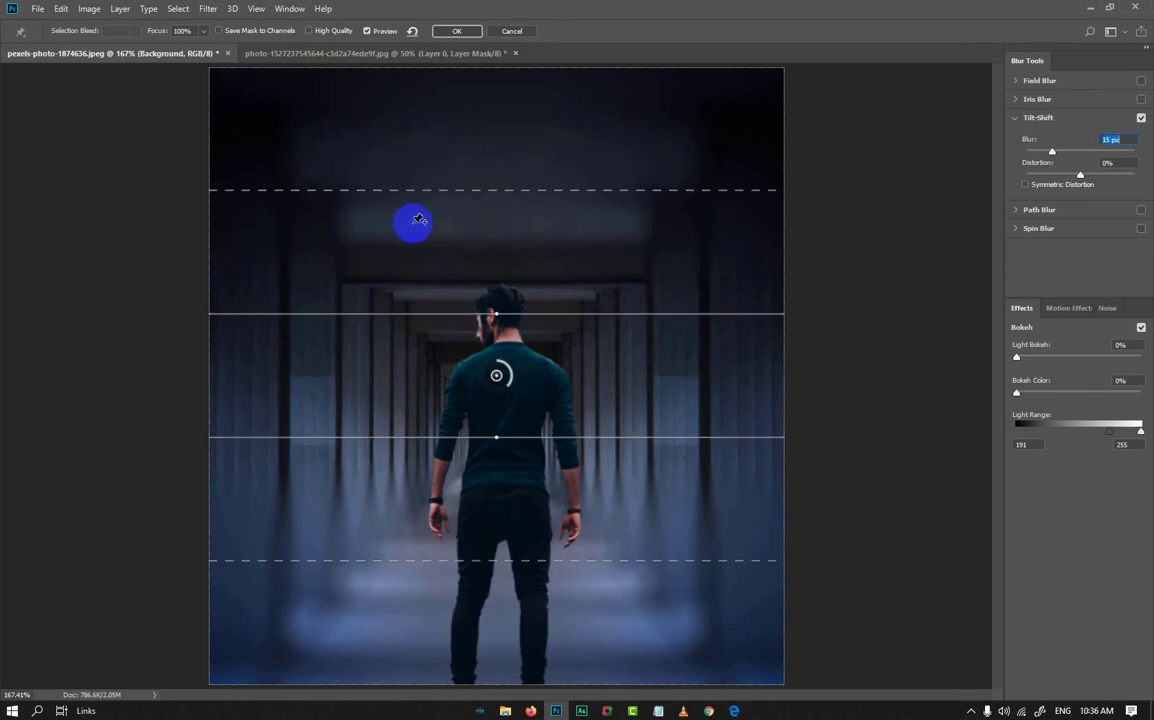
left_click_drag(497, 378, 541, 557)
key("ctrl+minus")
key("ctrl+minus")
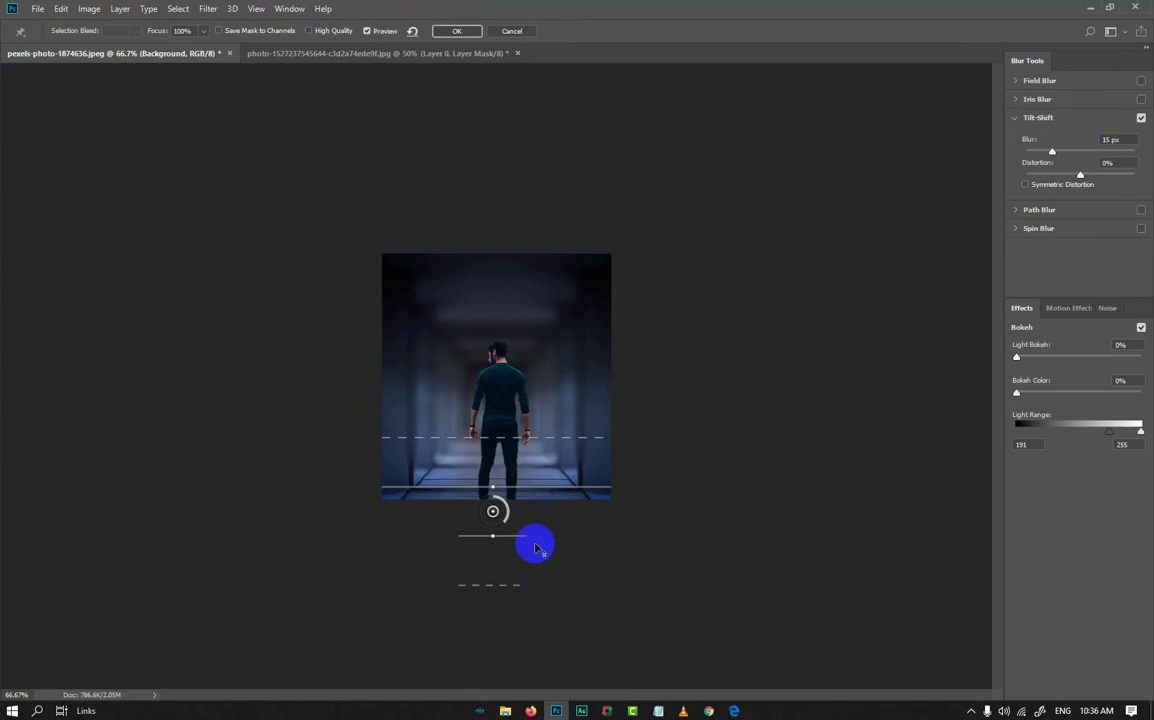
left_click_drag(537, 548, 518, 488)
scroll(514, 451, "down", 2)
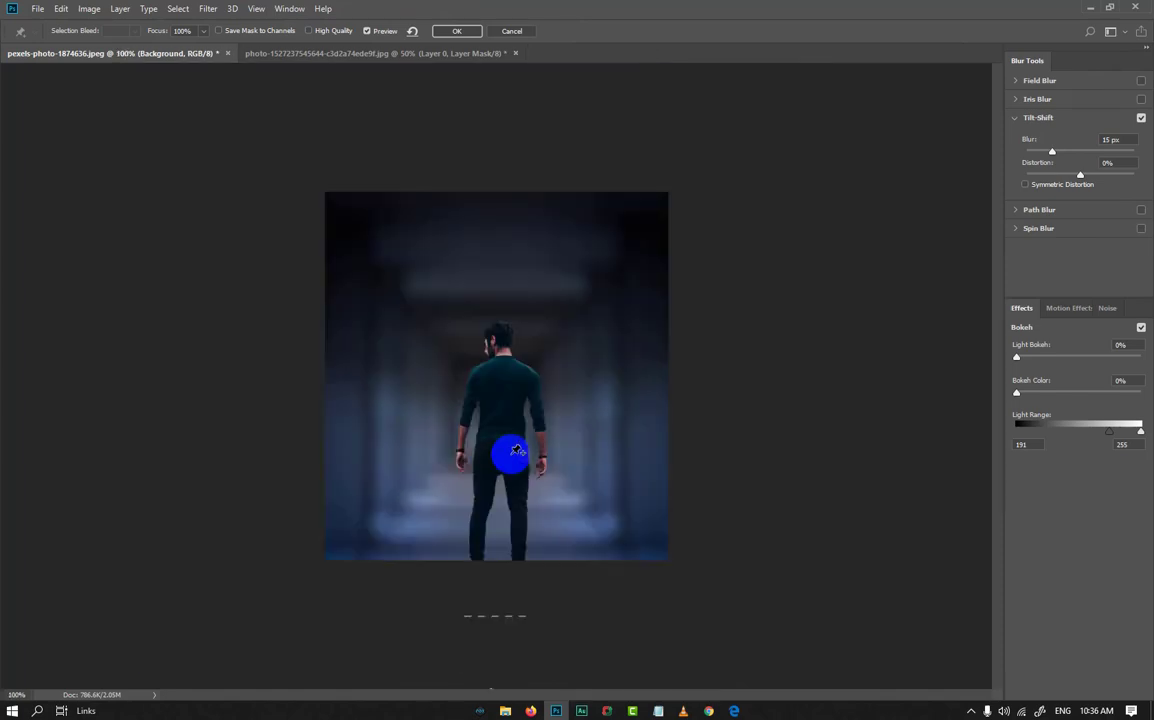
- Set the Tilt-Shift blur amount to 6 px and apply it to the corridor background
left_click_drag(1041, 154, 1037, 151)
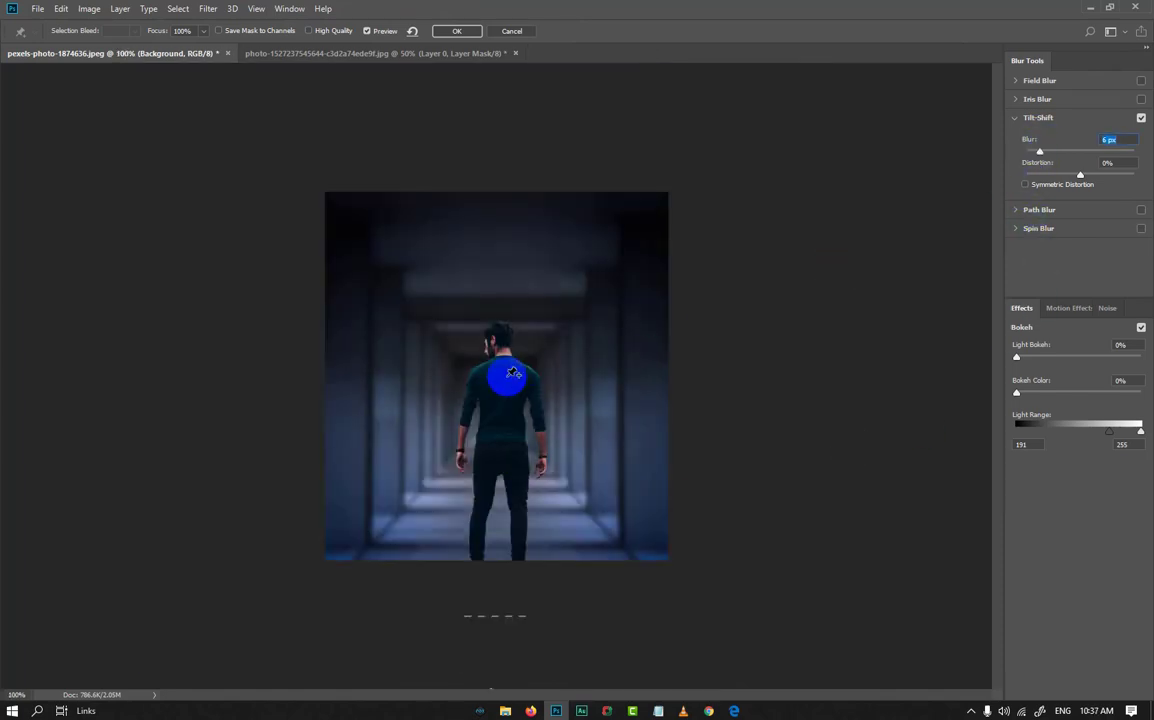
left_click(460, 31)
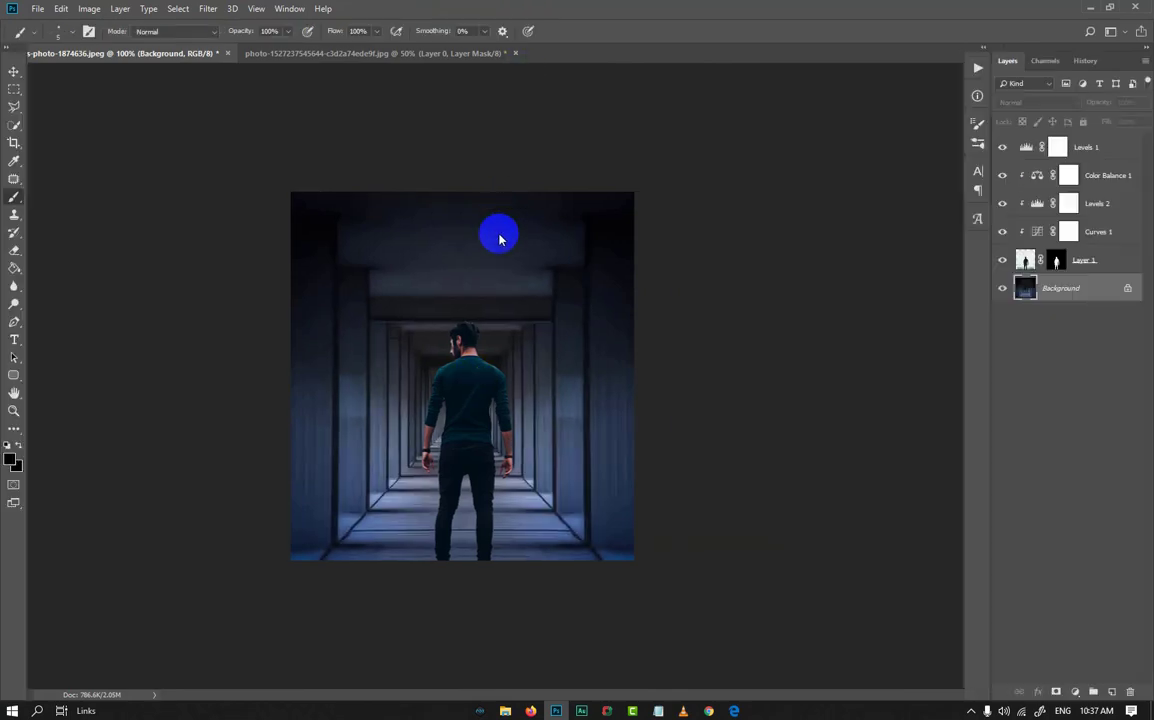
scroll(468, 387, "up", 1)
scroll(468, 387, "down", 1)
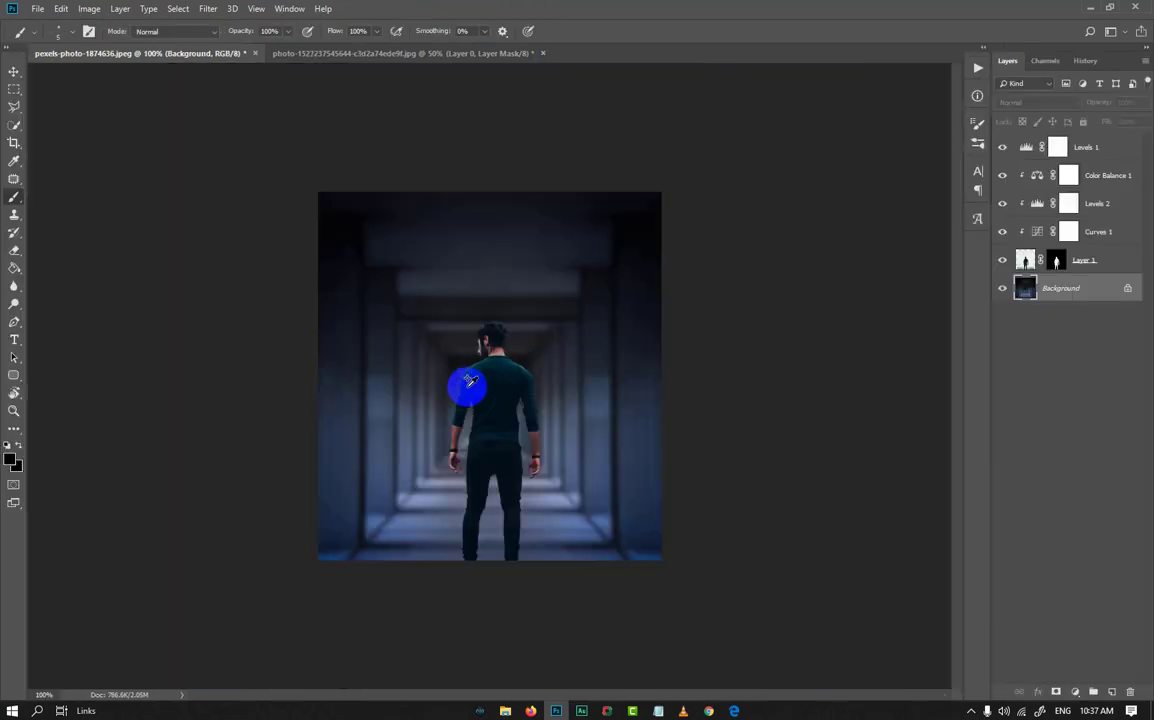
- Stamp all visible layers into a new merged layer above Levels 1
left_click(1060, 147)
scroll(500, 365, "up", 1)
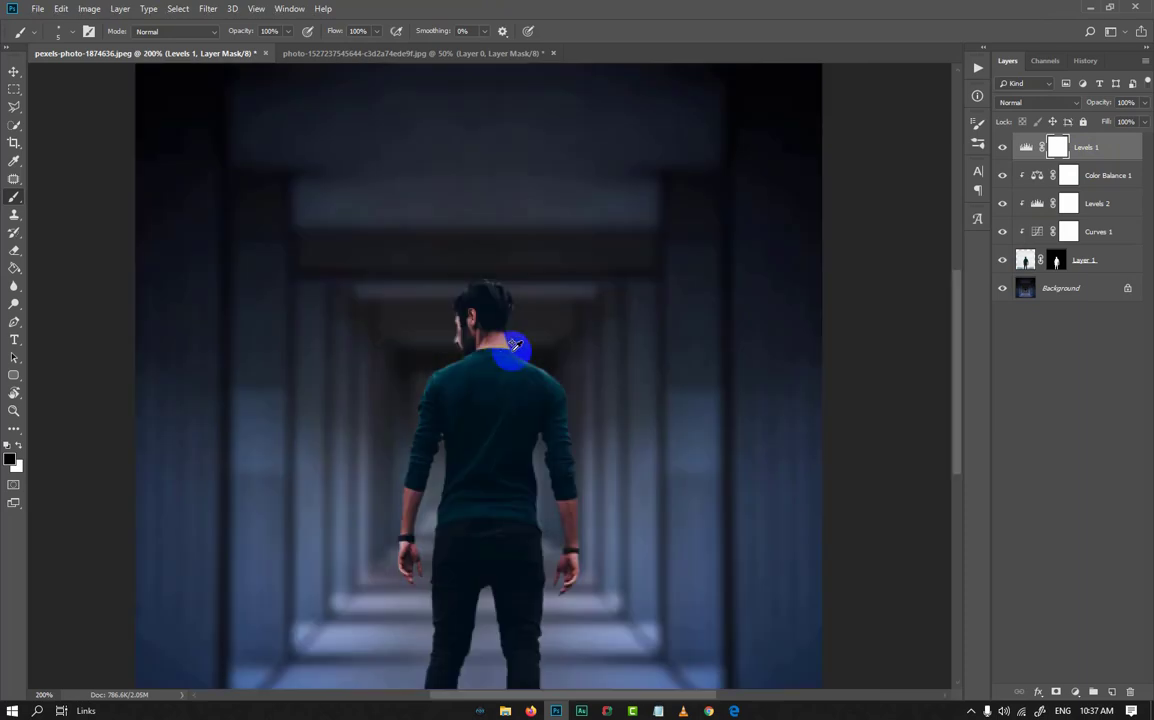
scroll(512, 350, "down", 1)
key("ctrl+shift+alt+e")
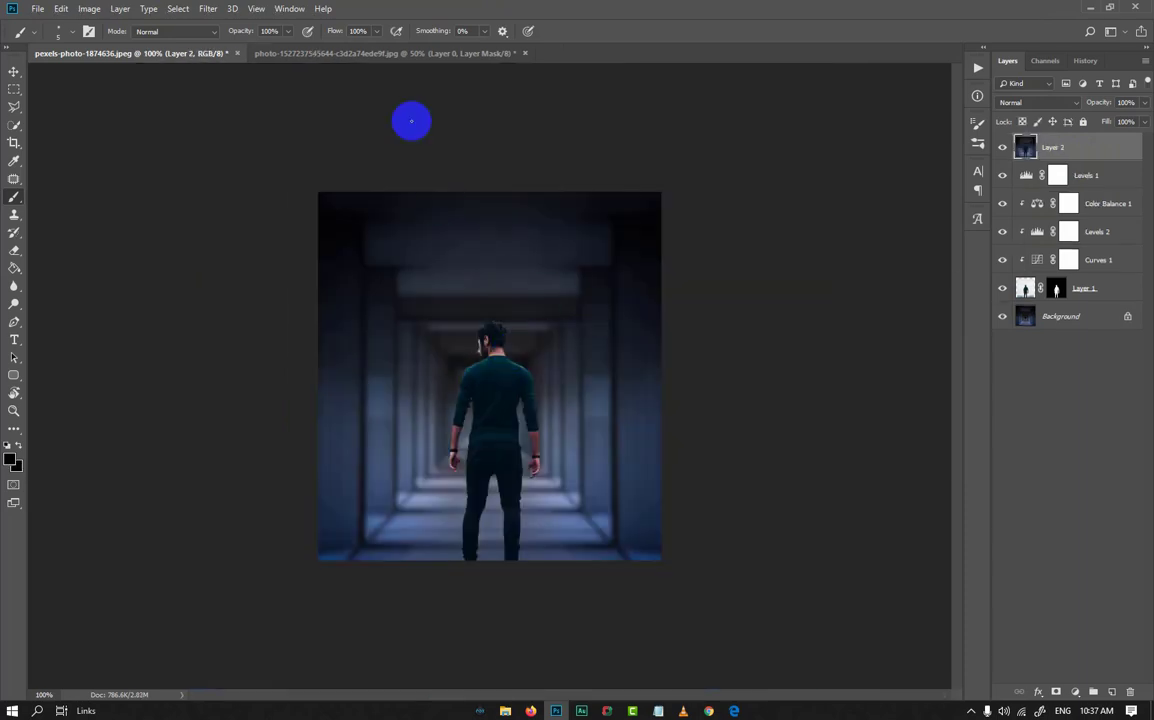
- Start the Camera Raw Filter on the merged layer and choose the Medium sharpening preset
left_click(216, 12)
left_click(228, 12)
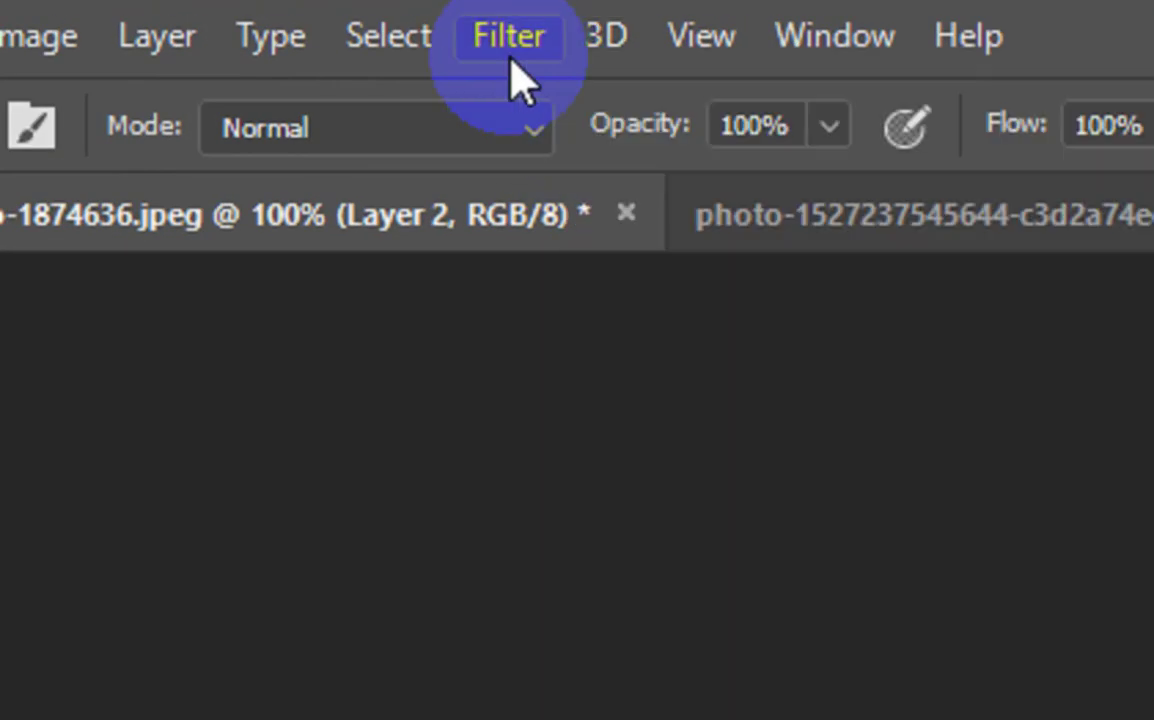
left_click(209, 12)
left_click(640, 366)
left_click(873, 150)
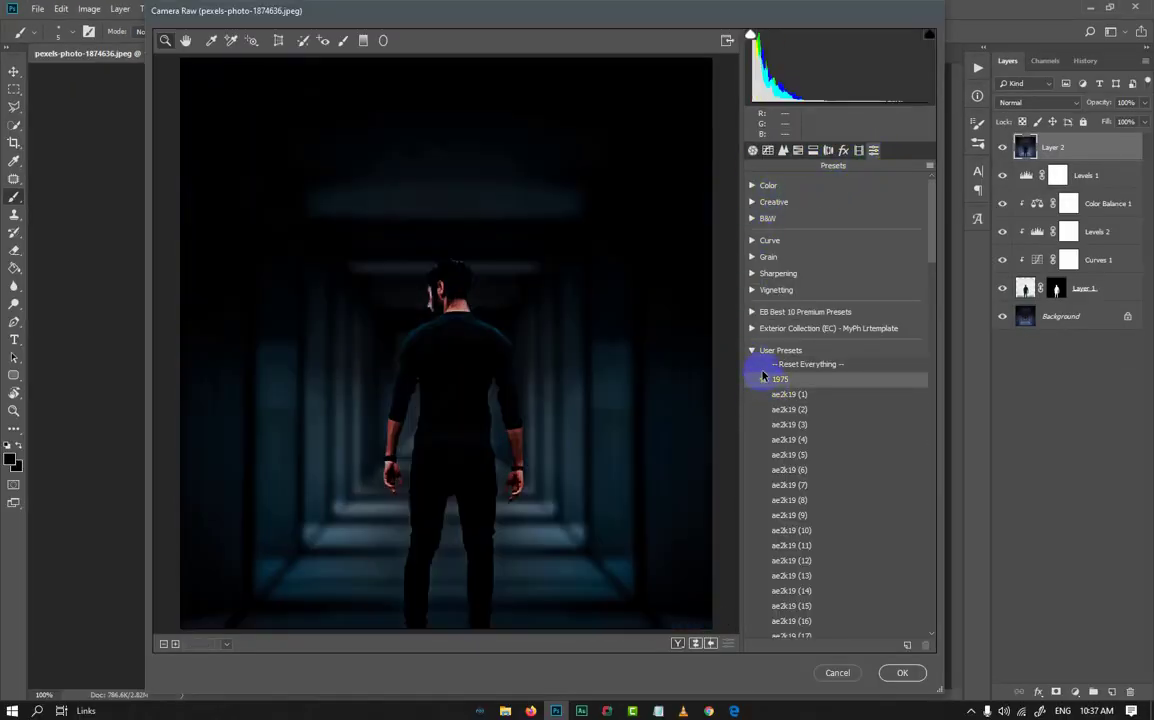
left_click(750, 352)
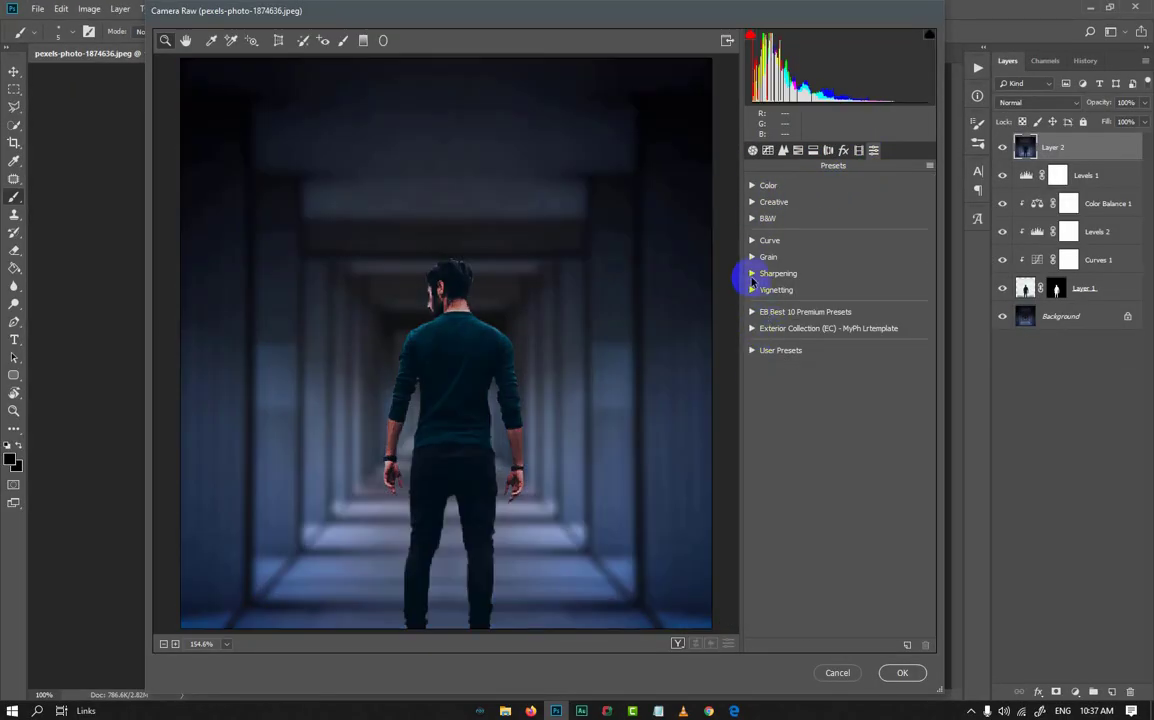
left_click(752, 276)
left_click(790, 317)
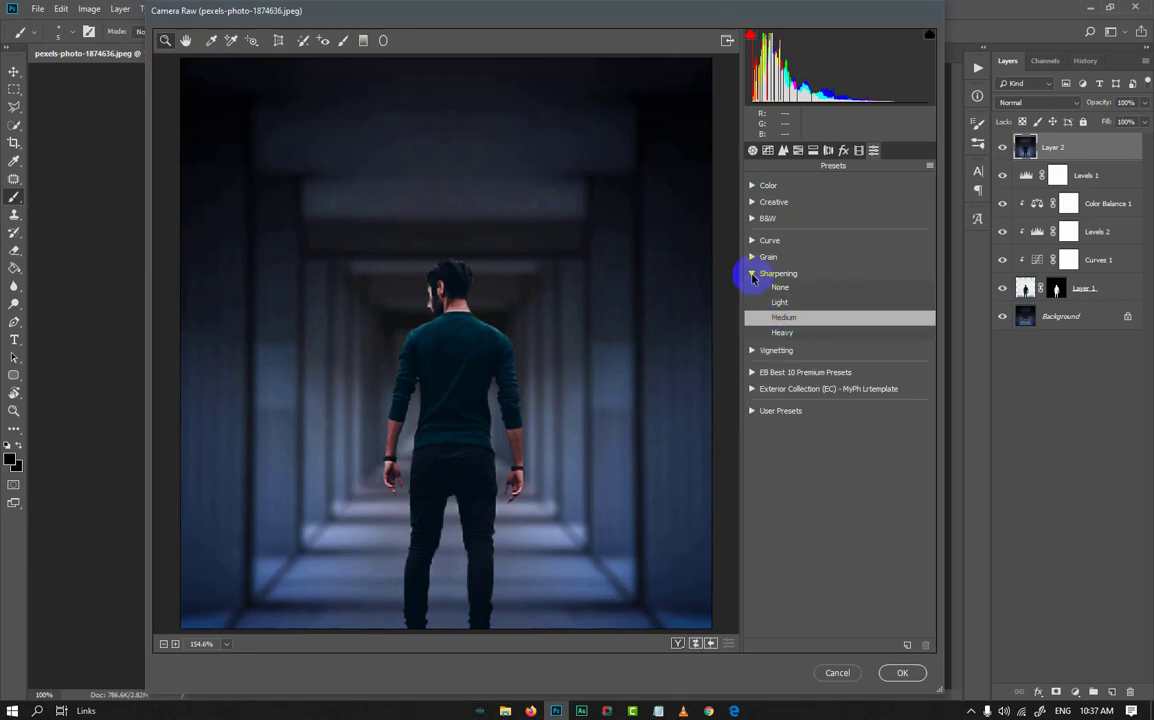
- Preview the Curve, B&W and Creative presets on the image, and choose the Creative preset Flat & Green
left_click(752, 276)
left_click(752, 240)
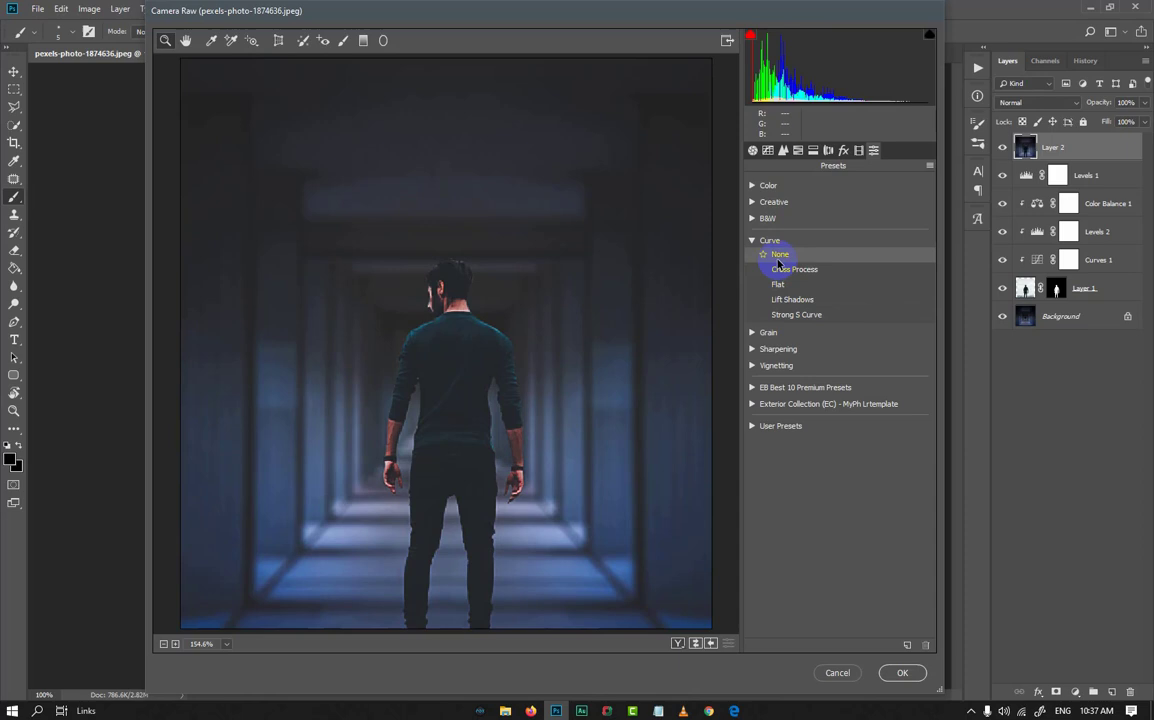
left_click(755, 241)
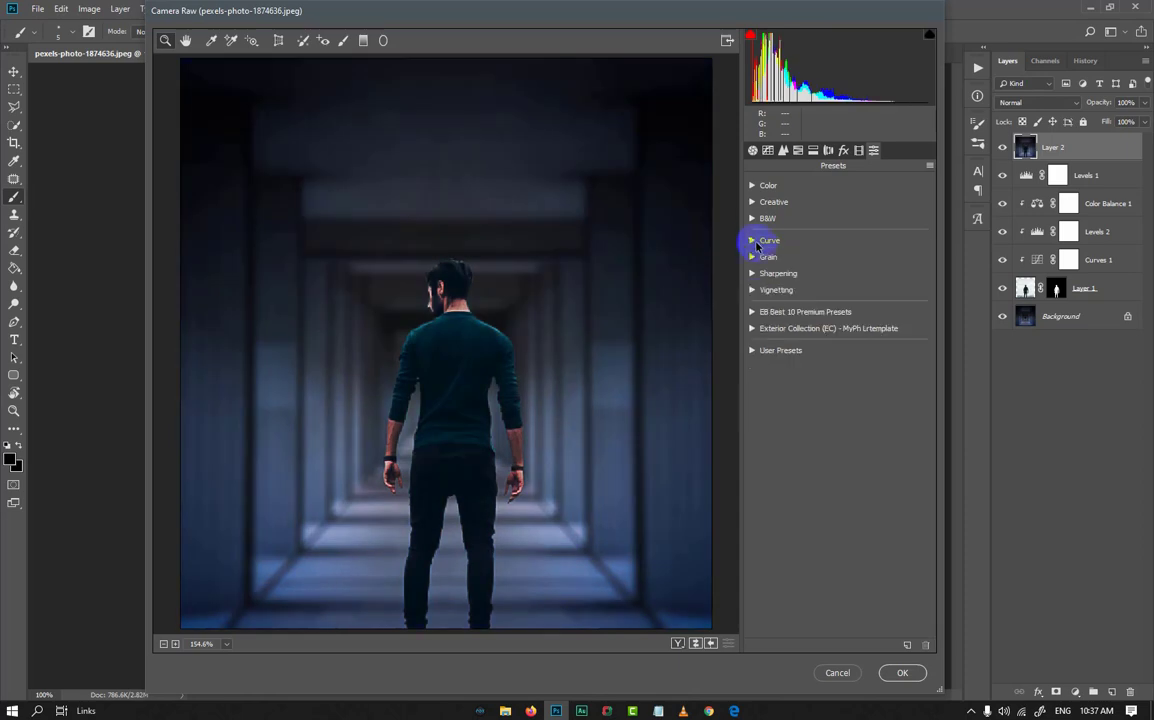
left_click(752, 218)
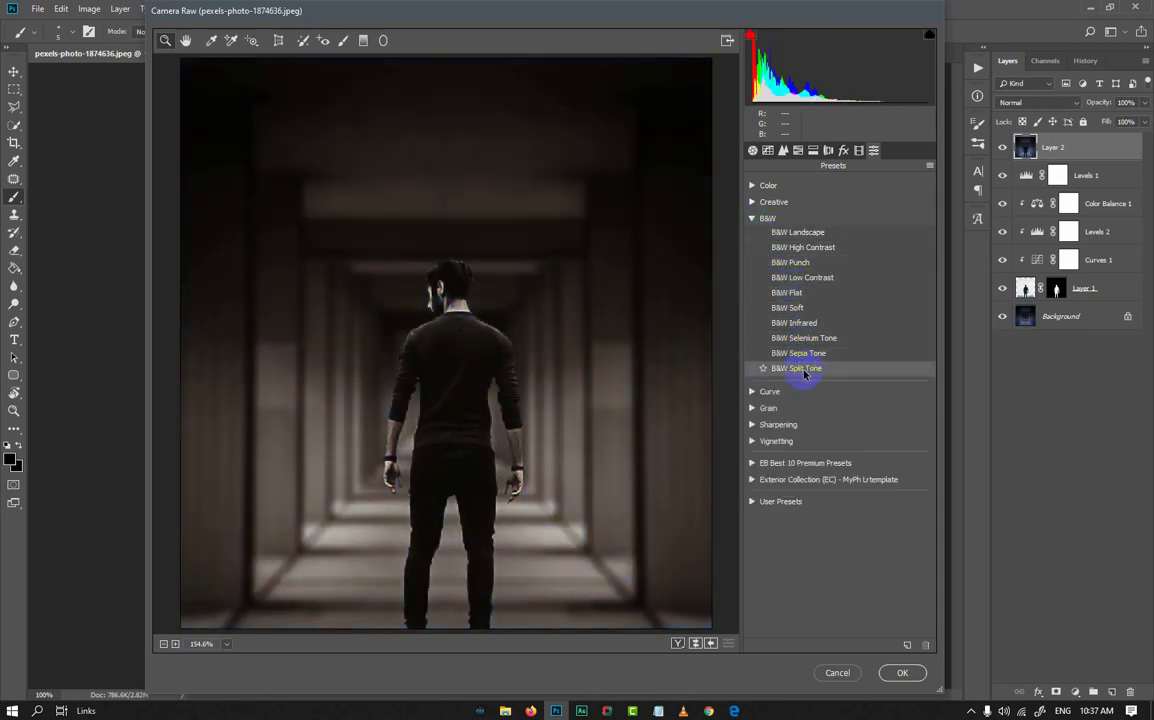
left_click(752, 218)
left_click(752, 201)
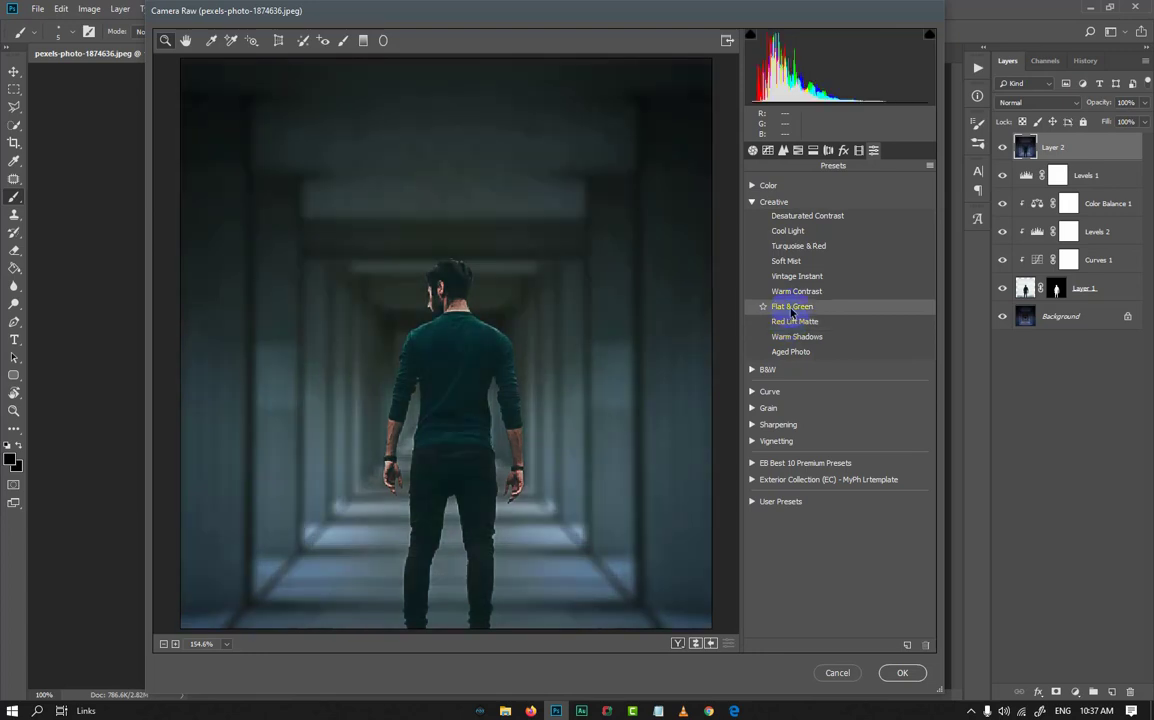
left_click(791, 309)
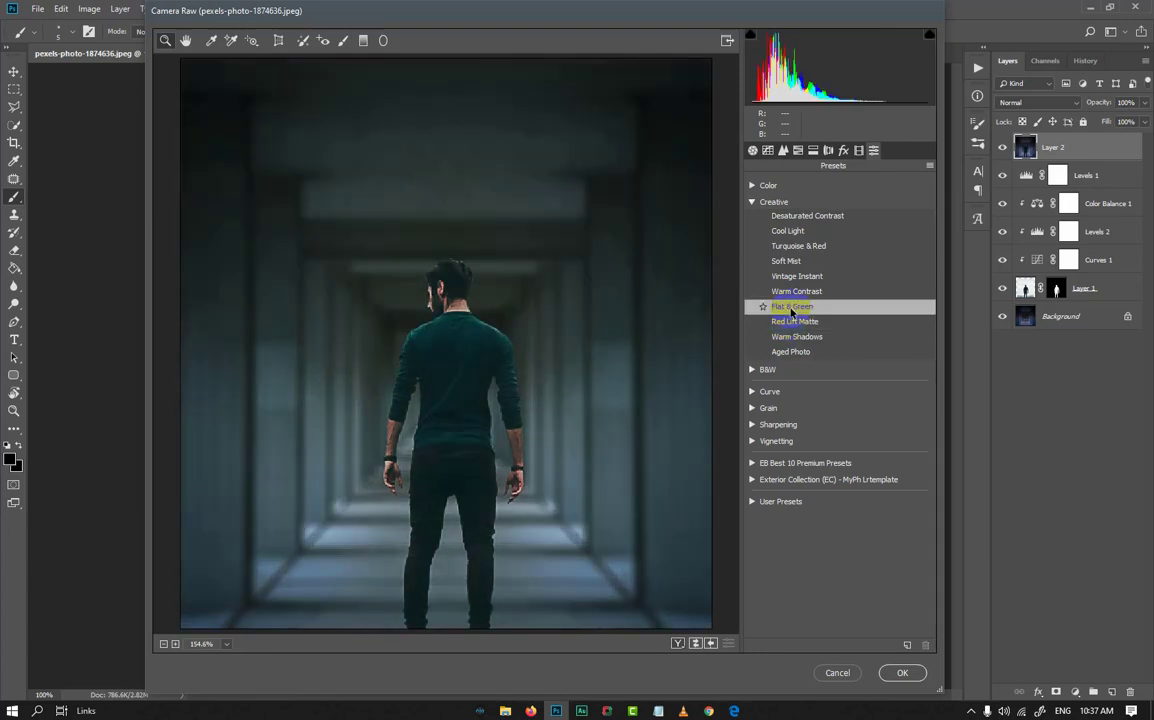
- Set exposure -0.15, contrast -36, highlights -6, shadows -29, whites -48, blacks +51, clarity +43, dehaze +18 and vibrance -23
left_click(752, 150)
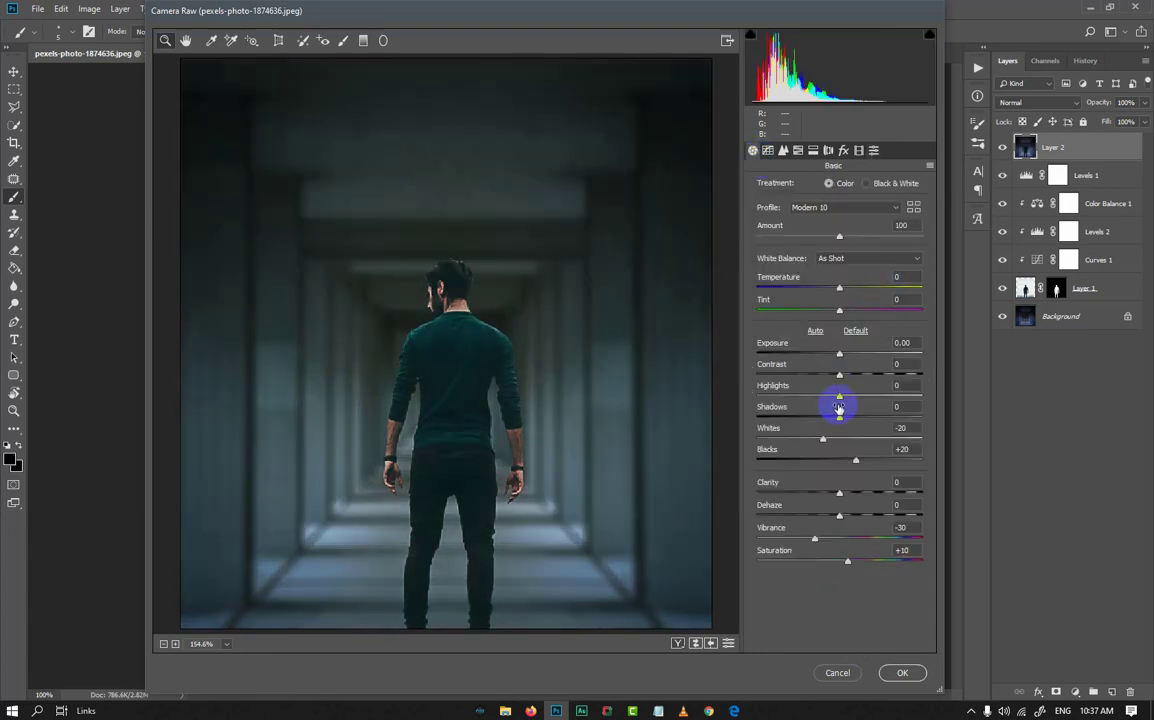
left_click_drag(802, 400, 882, 462)
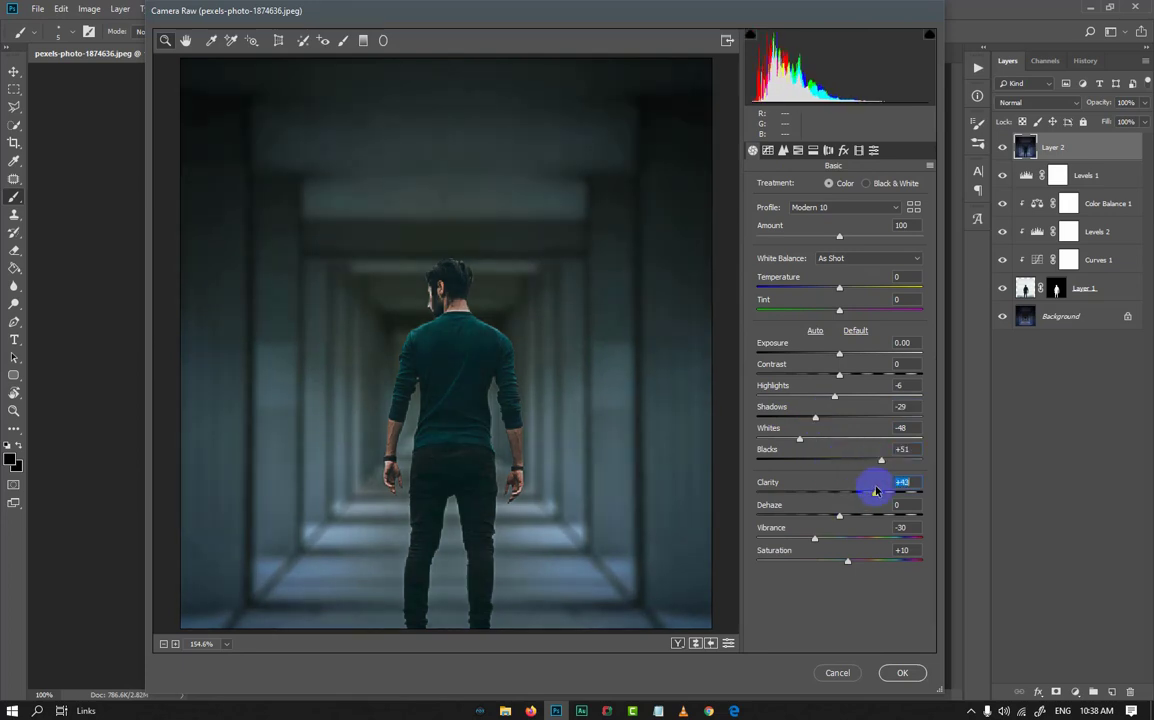
left_click_drag(877, 514, 823, 538)
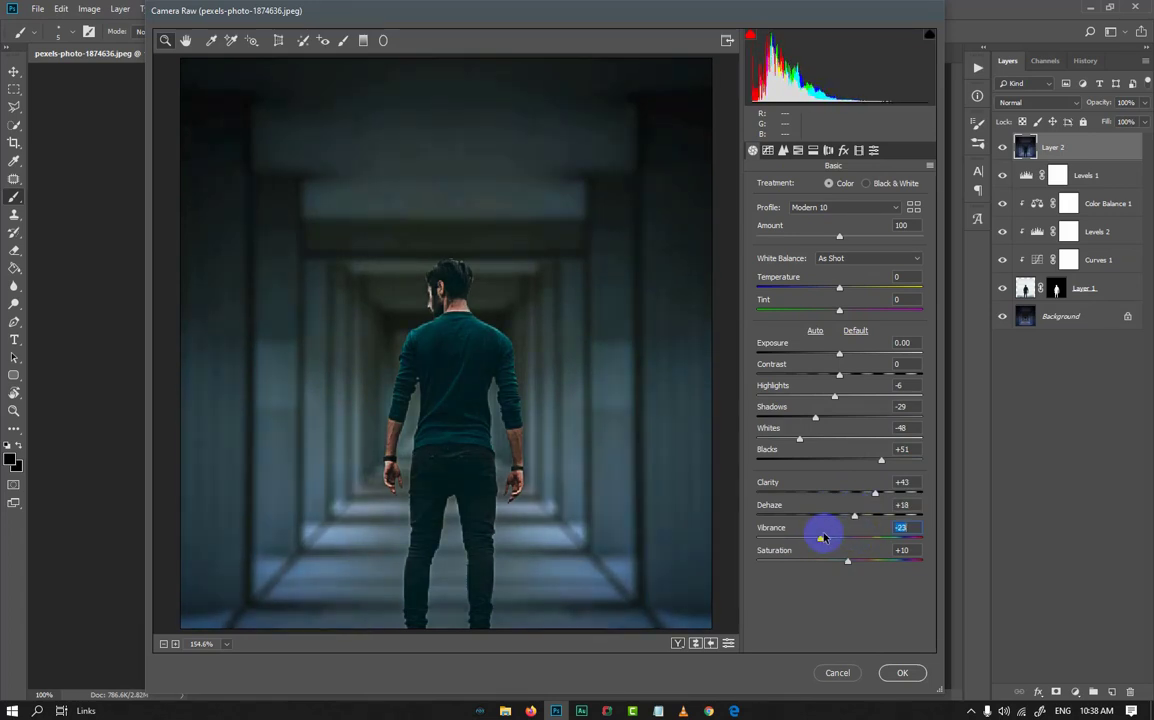
mouse_move(840, 355)
left_mouse_down()
mouse_move(810, 377)
mouse_move(837, 353)
left_mouse_up()
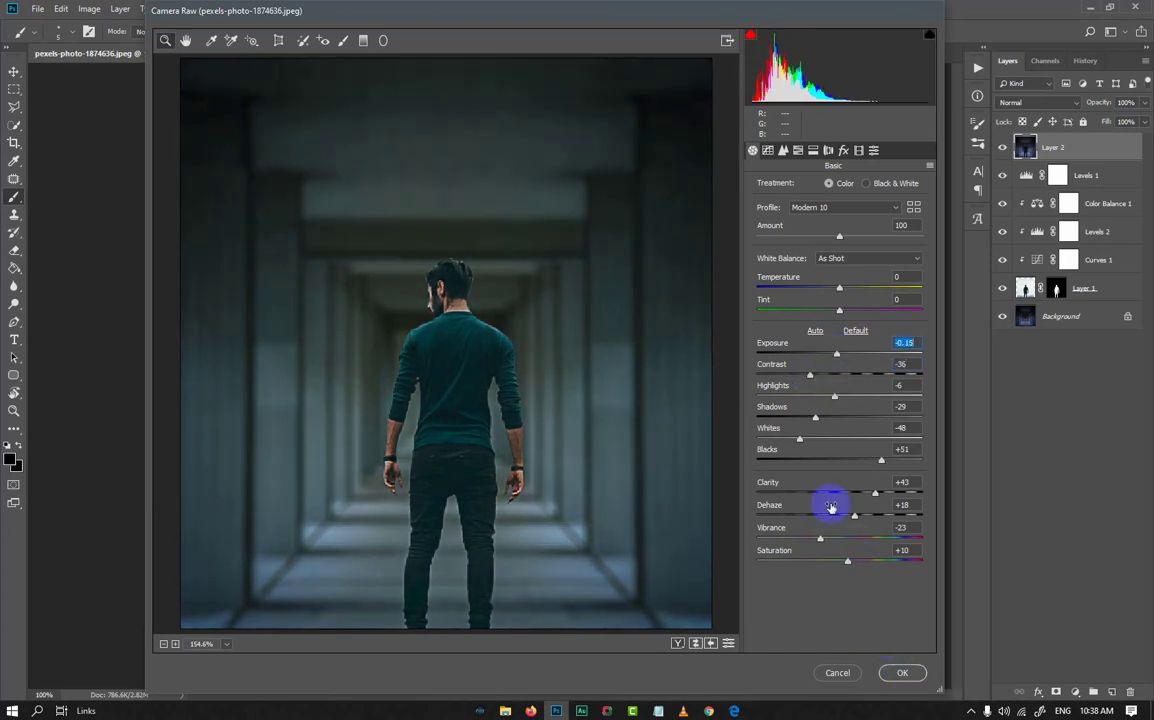
- Set luminance noise reduction to 15 with luminance detail 100, raise clarity to +96, and apply the Camera Raw filter
left_click(783, 150)
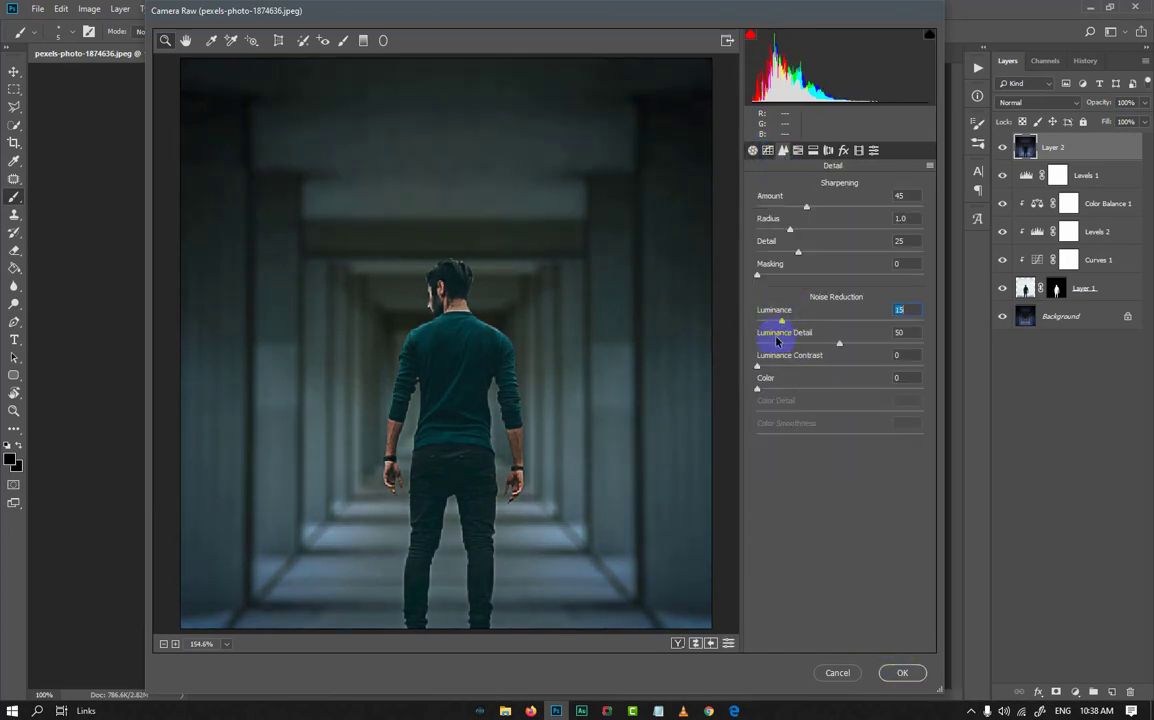
left_click_drag(777, 342, 950, 347)
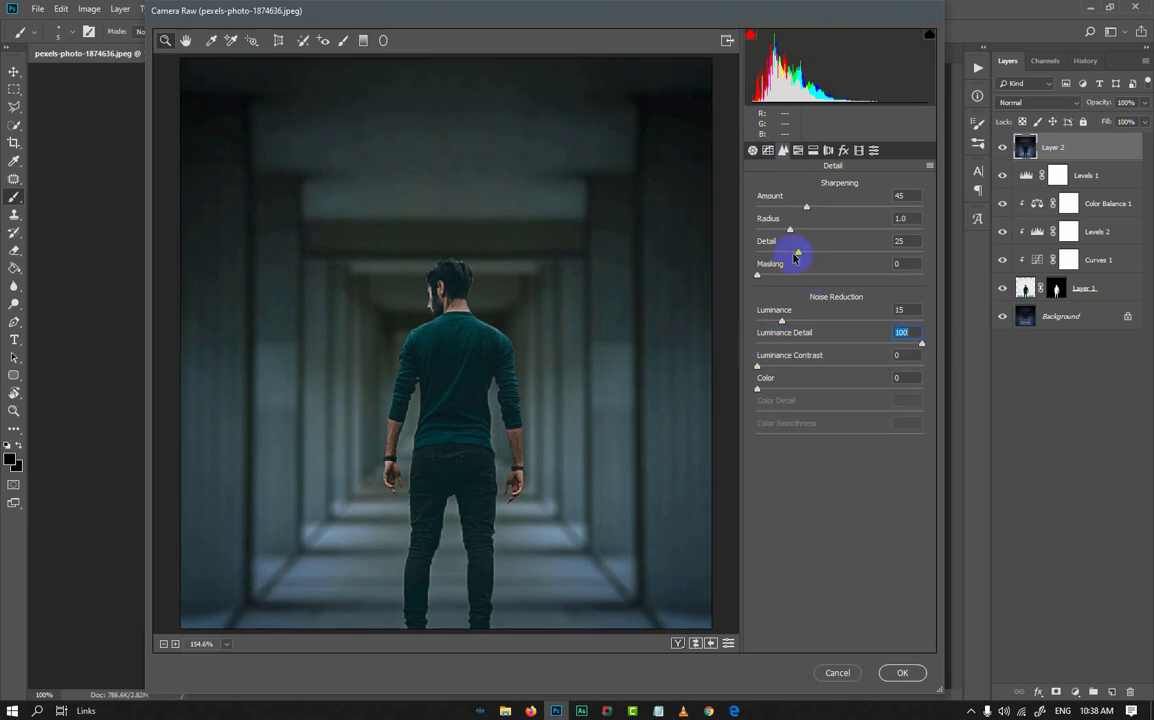
left_click(754, 152)
left_click_drag(872, 492, 918, 498)
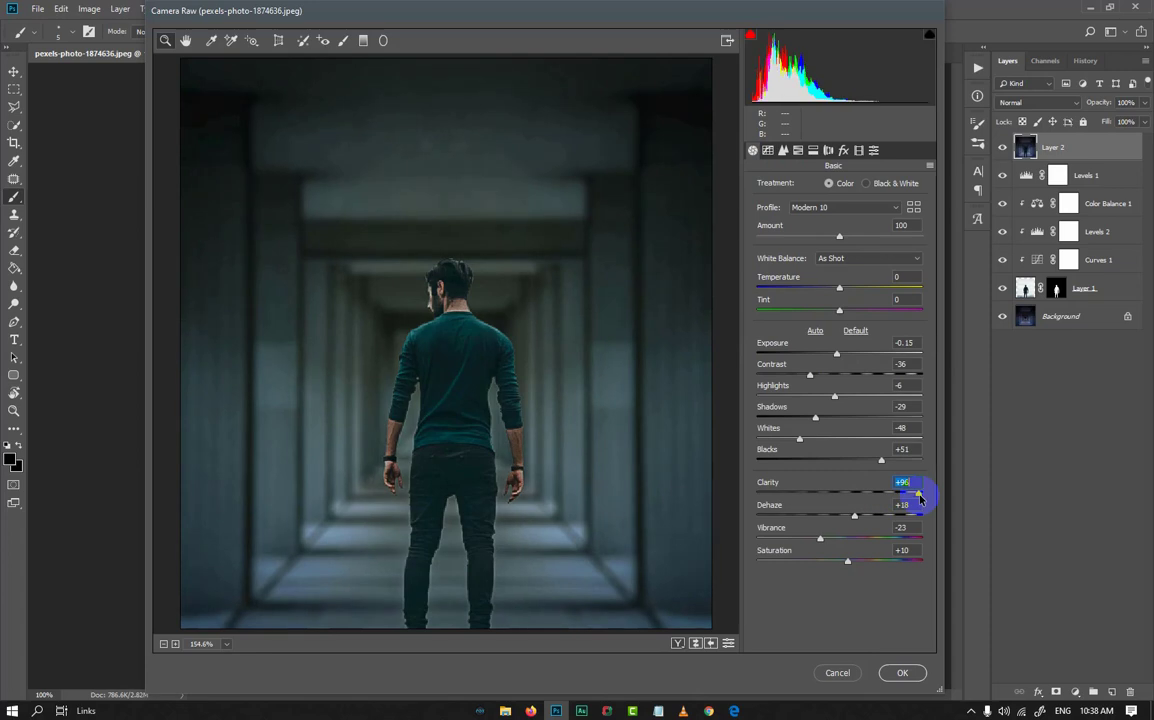
left_click(898, 673)
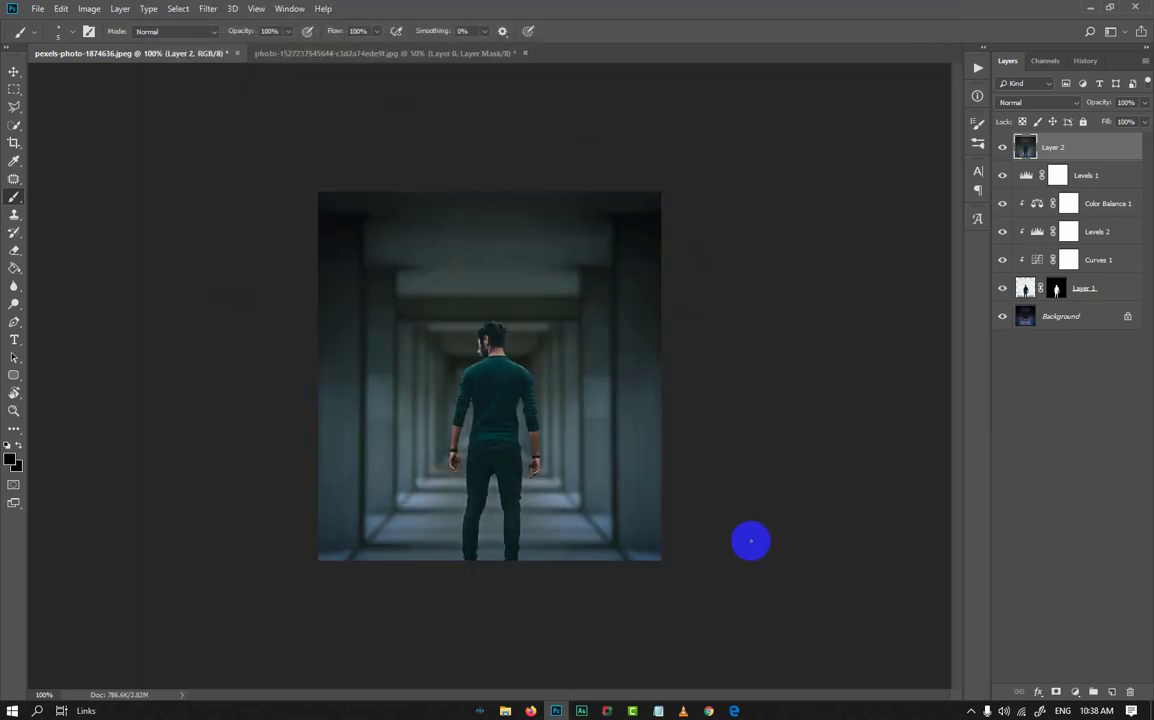
scroll(537, 367, "up", 1)
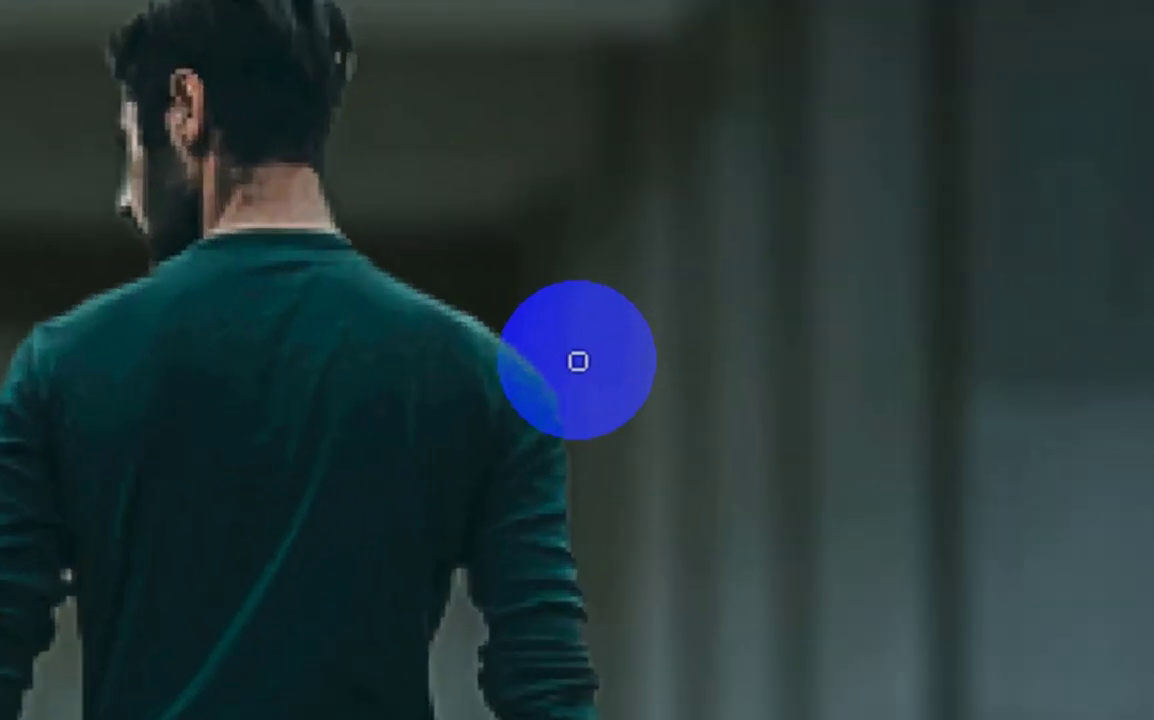
scroll(549, 392, "down", 1)
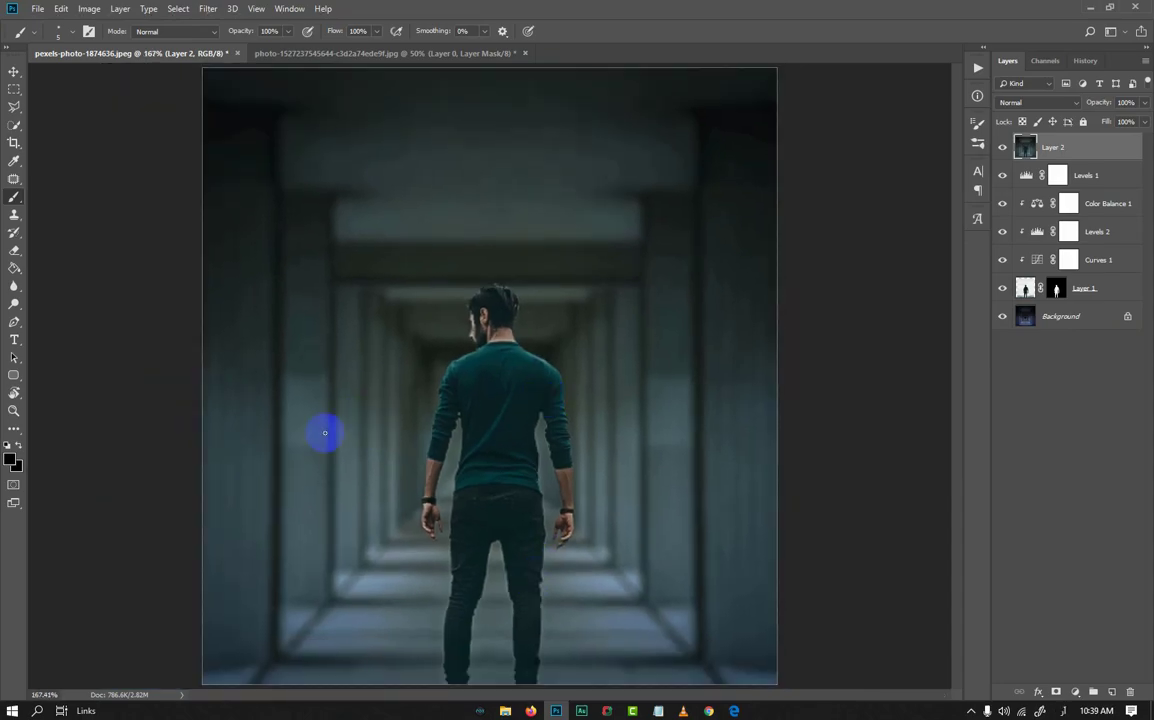
- Start the Type tool, reset the default colours and set the foreground text colour to white (ffffff)
left_click(17, 342)
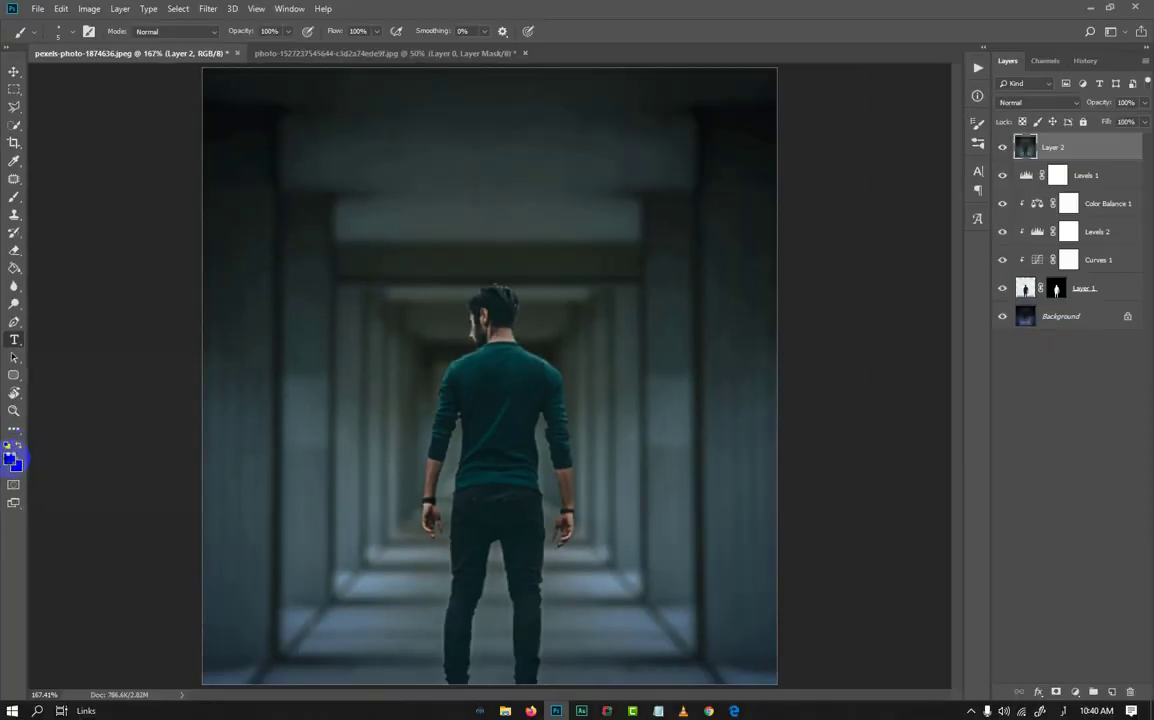
left_click(9, 443)
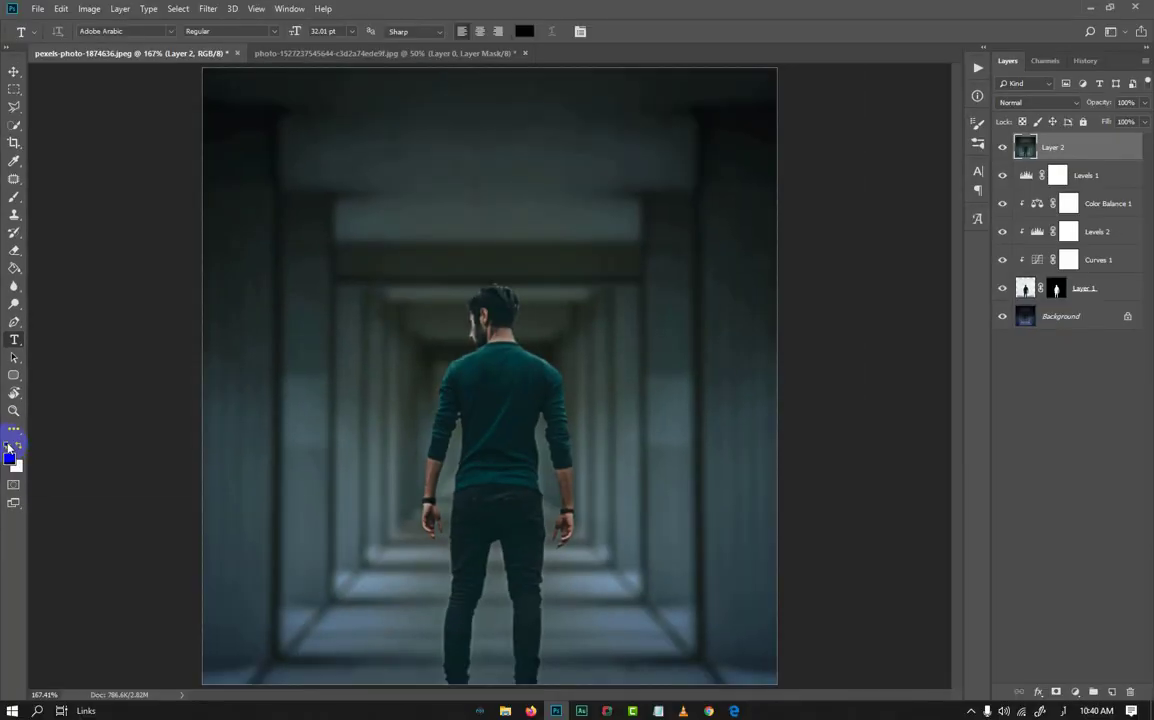
left_click(15, 462)
left_click_drag(795, 75, 747, 52)
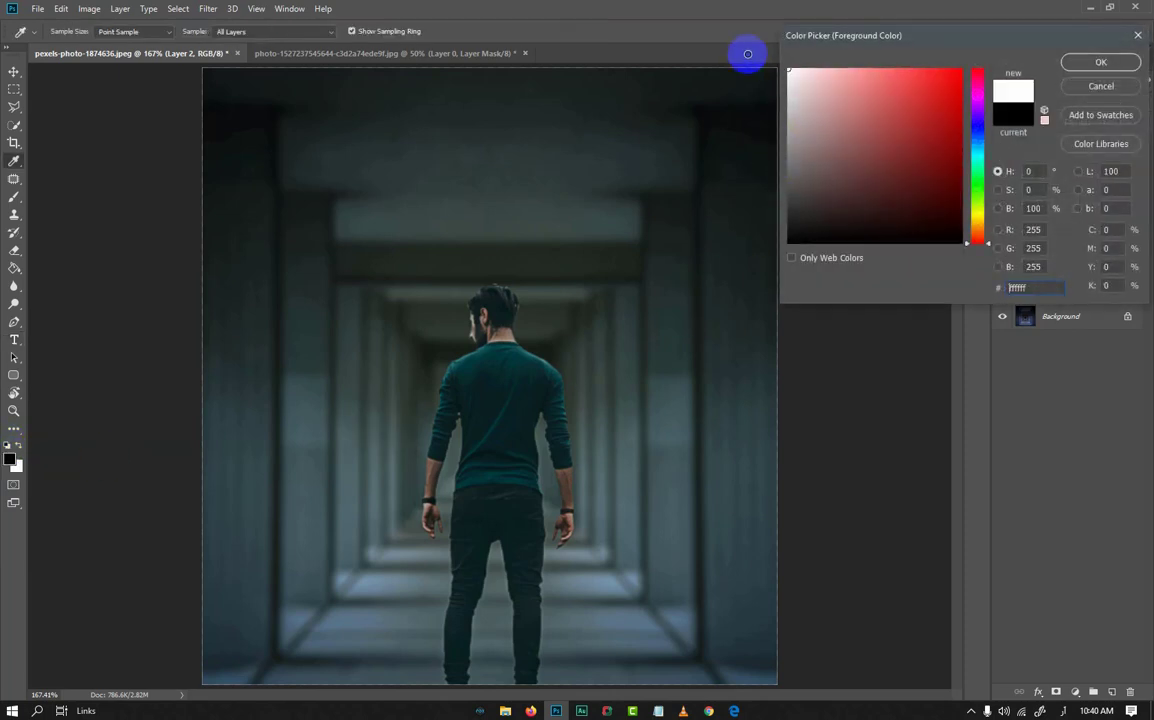
left_click(1077, 57)
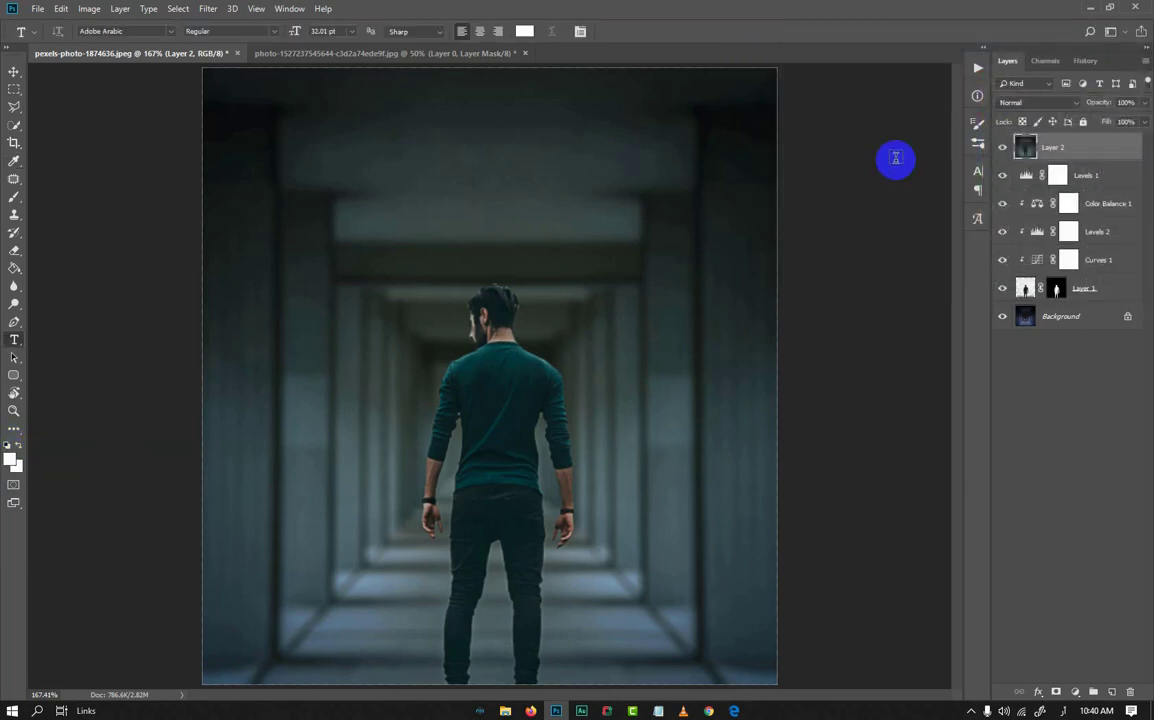
- Add the text "The" in all caps above the man's head and centre it near the top of the corridor
left_click(369, 145)
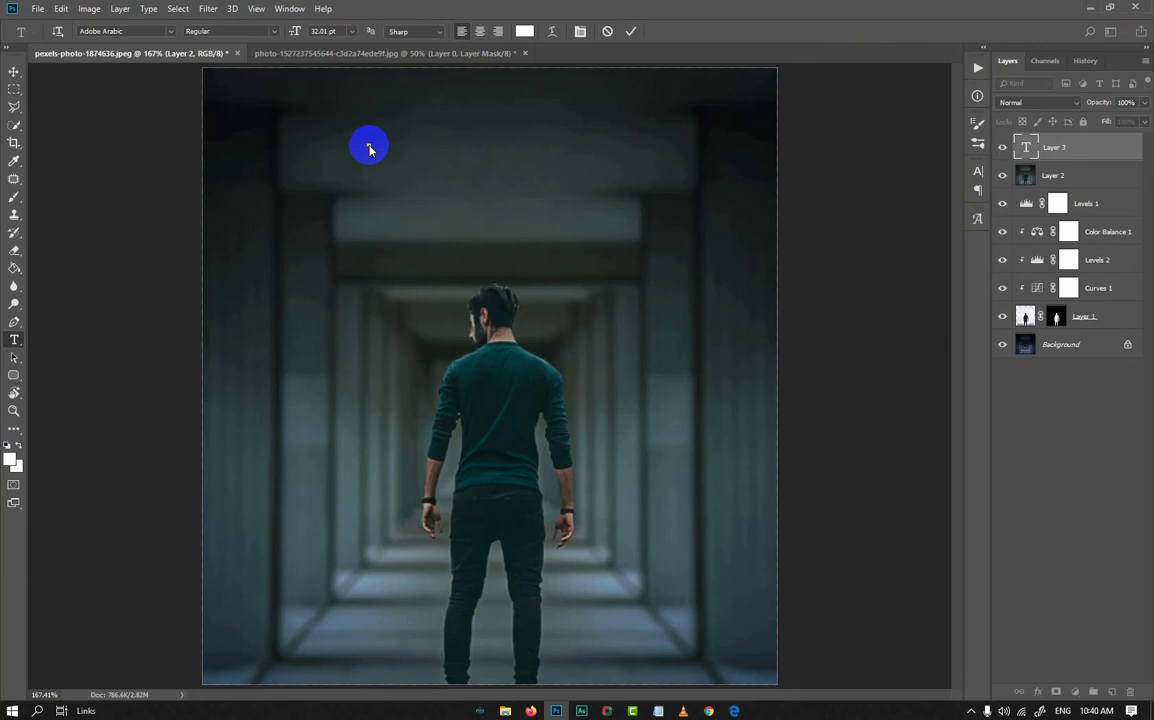
double_click(369, 148)
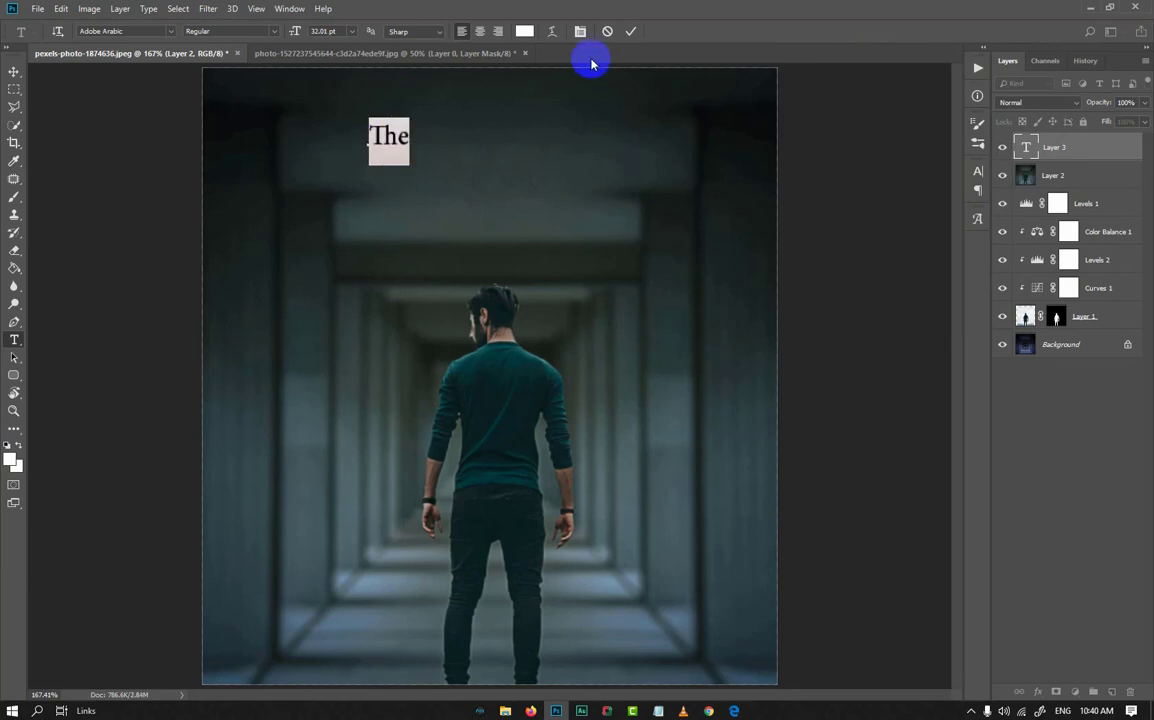
left_click(580, 31)
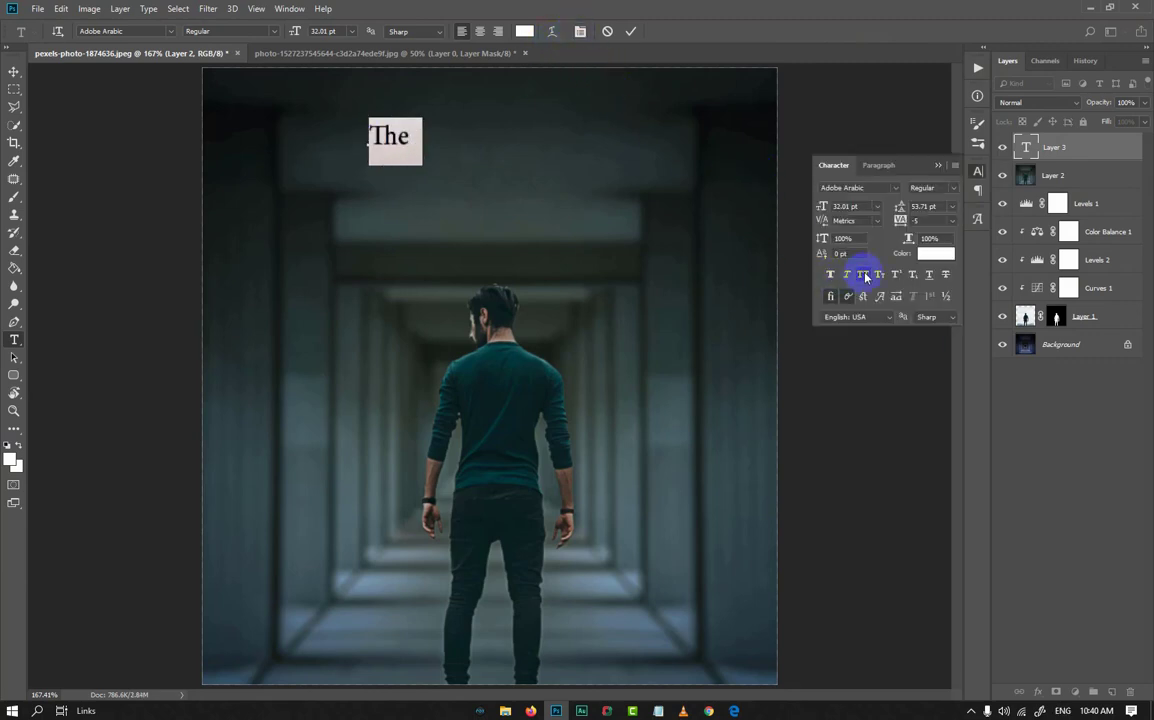
left_click(863, 275)
left_click(422, 135)
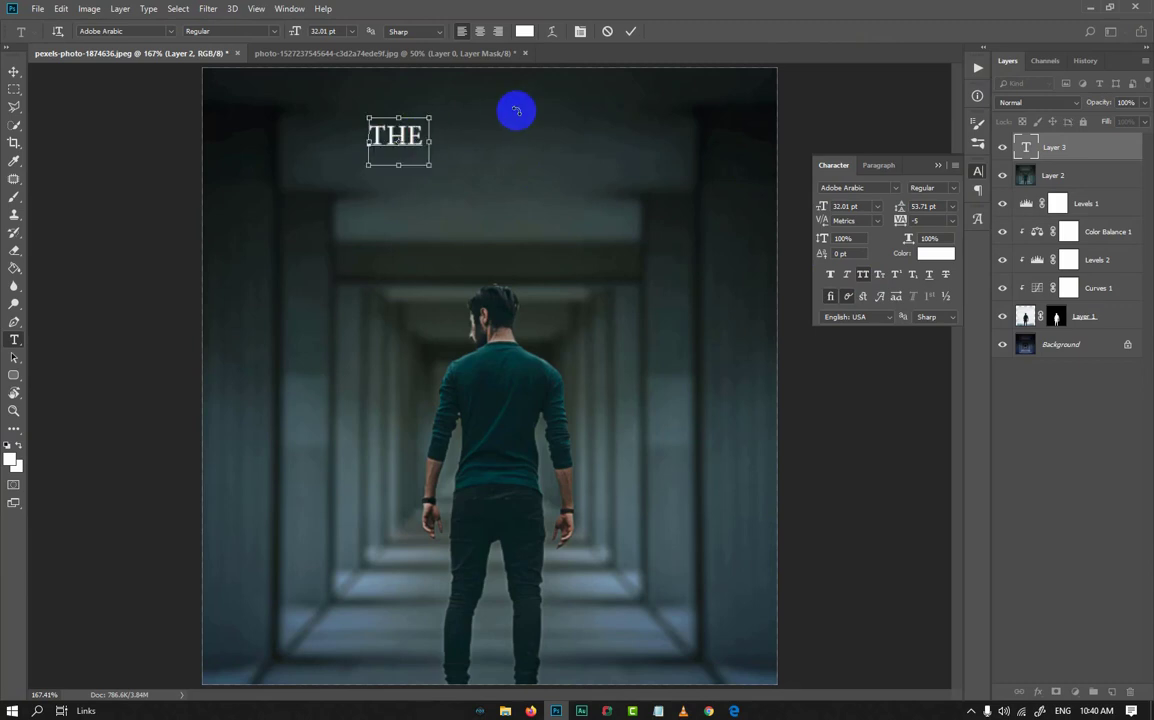
left_click(630, 31)
scroll(417, 148, "down", 1)
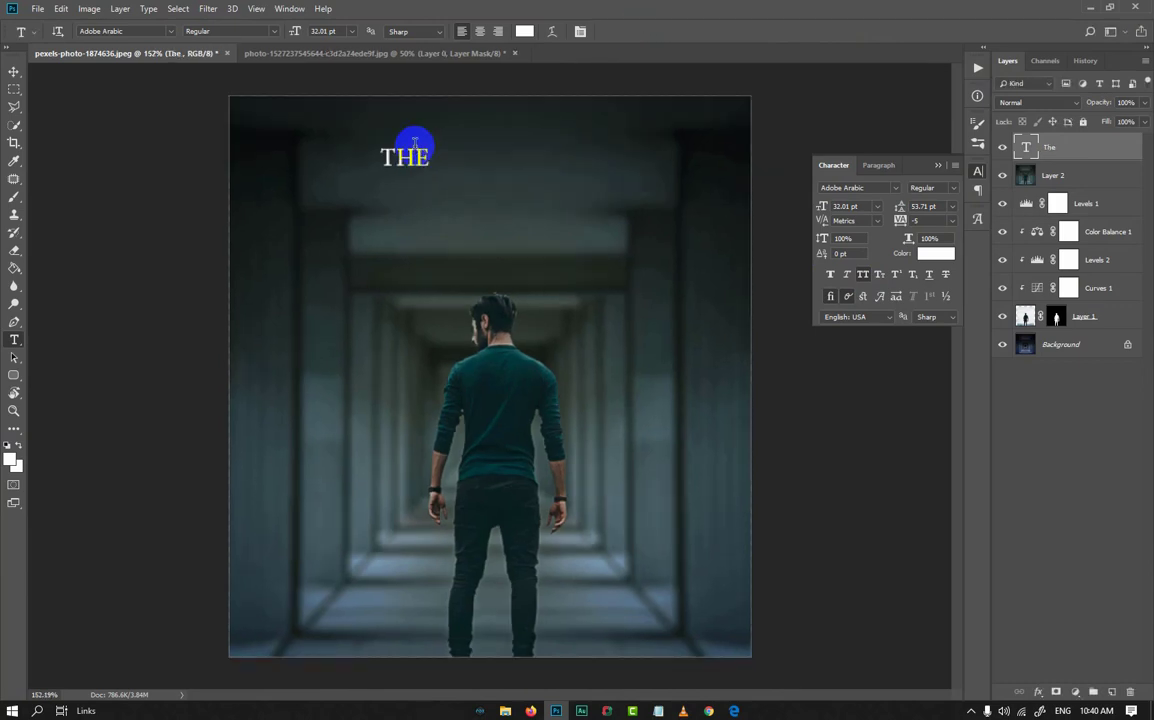
left_click_drag(417, 167, 496, 150)
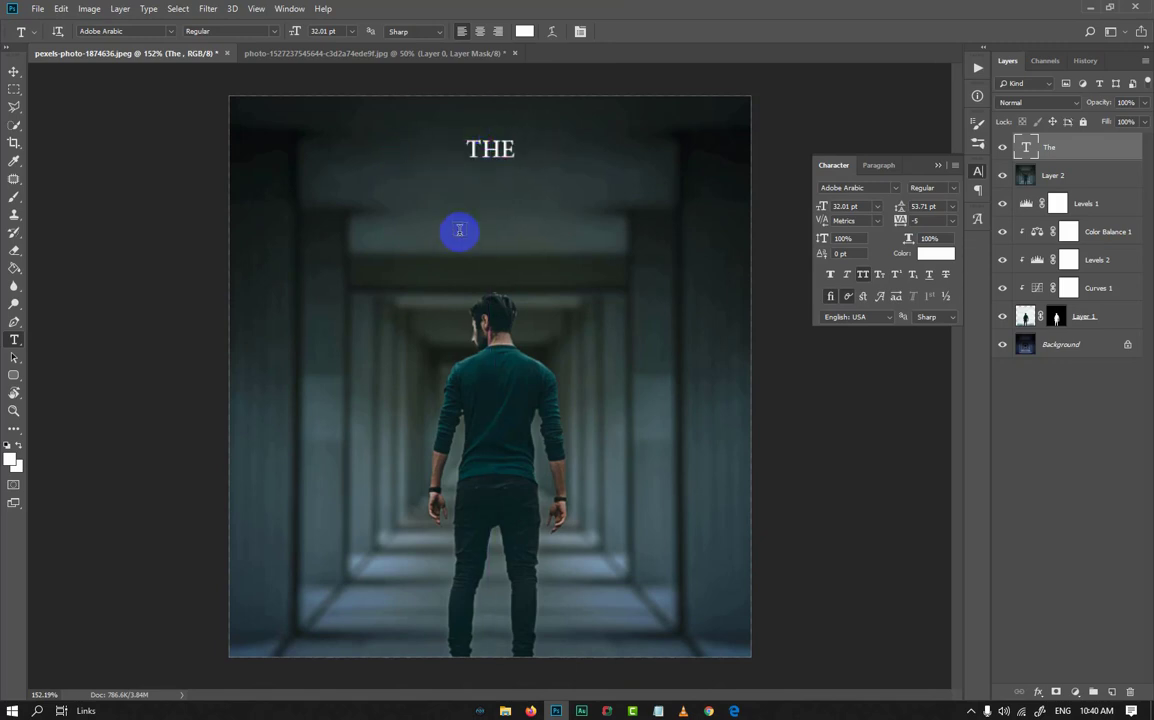
- Add the text "LEGEND" in the Sea Horses font at 50.01 pt and centre it just below THE
left_click(459, 232)
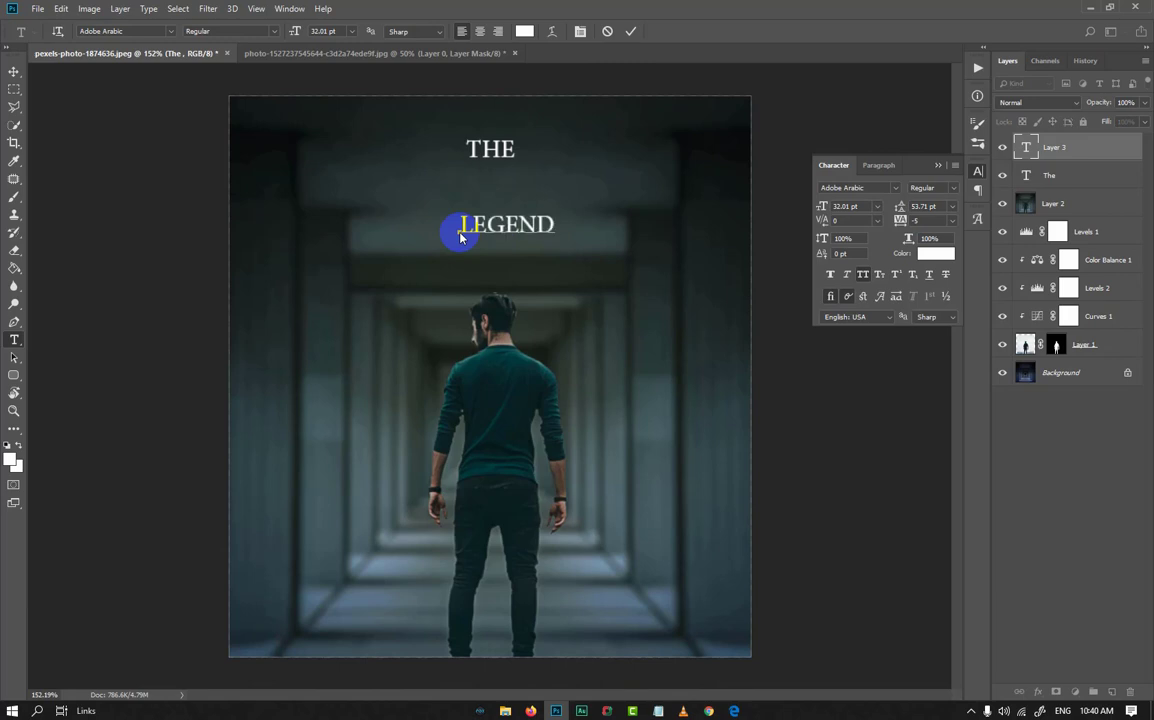
type("LEGEND")
key("ctrl+a")
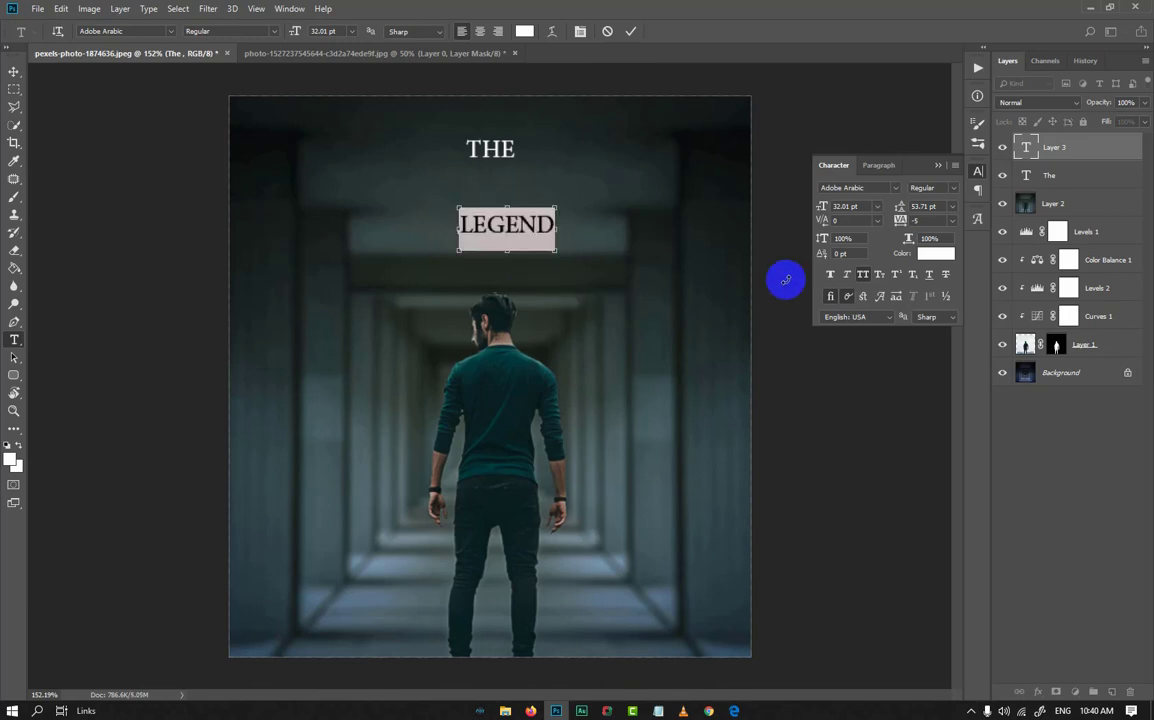
left_click(895, 190)
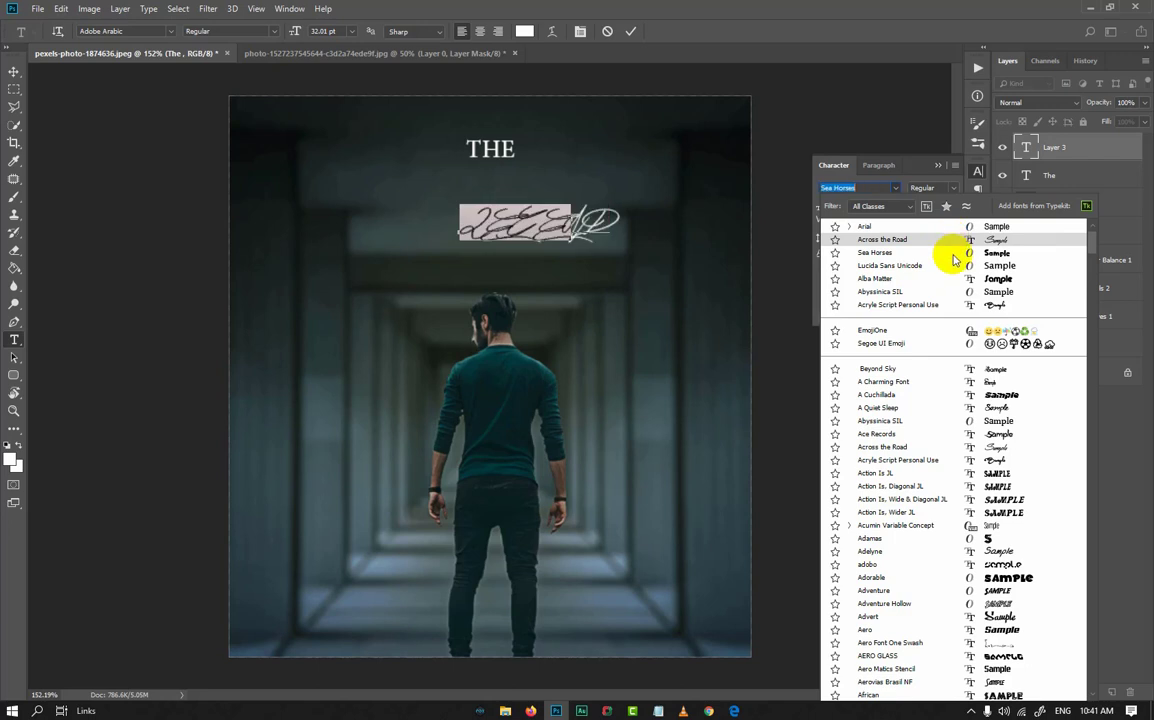
left_click(953, 260)
left_click_drag(820, 206, 834, 212)
left_click(630, 31)
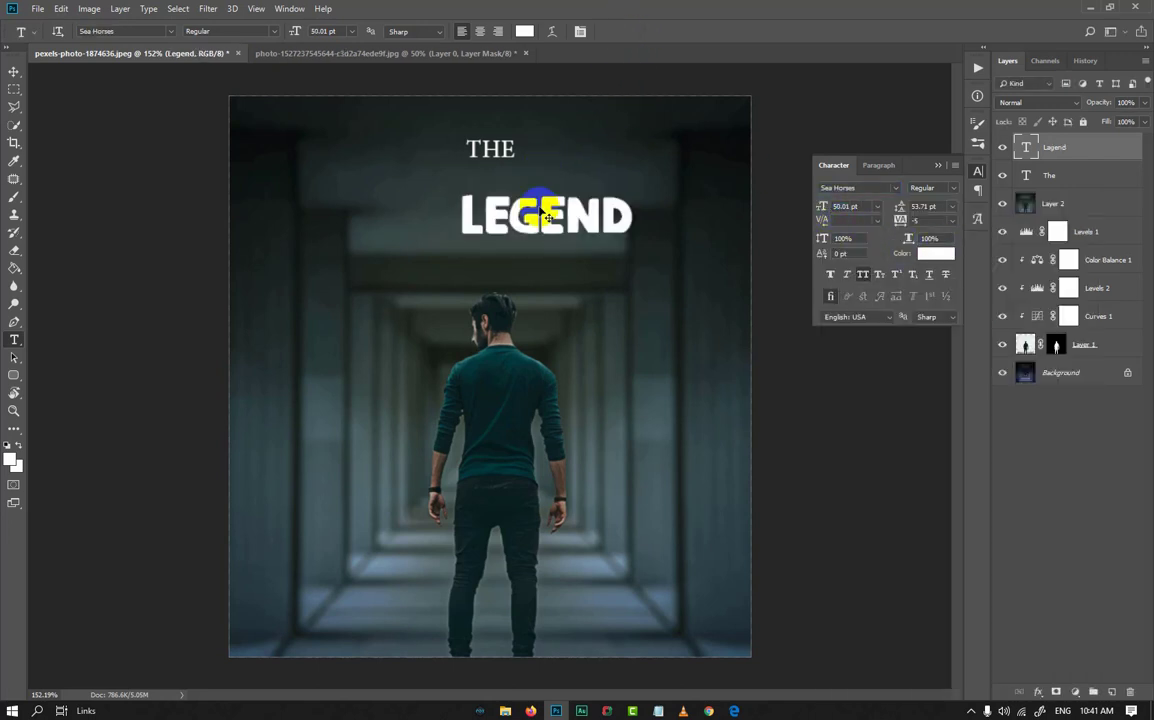
left_click_drag(545, 203, 505, 183)
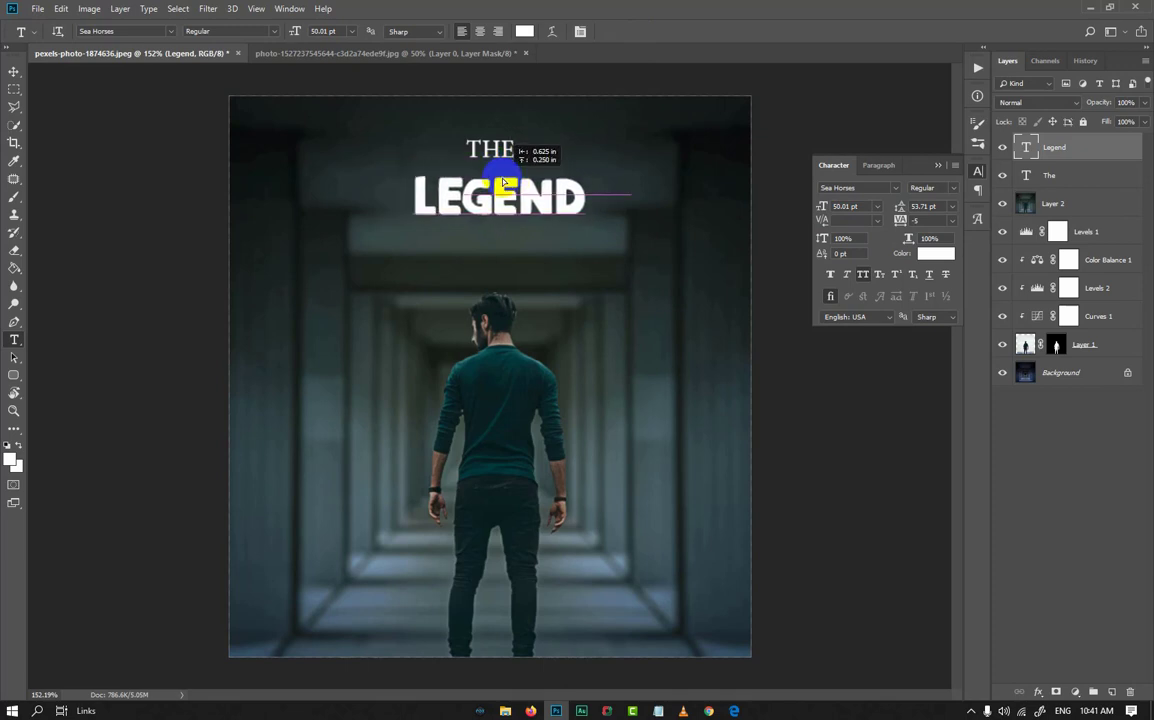
- Select the Legend and The text layers together and scale them up to about 120%
key("ctrl+minus")
key("ctrl+plus")
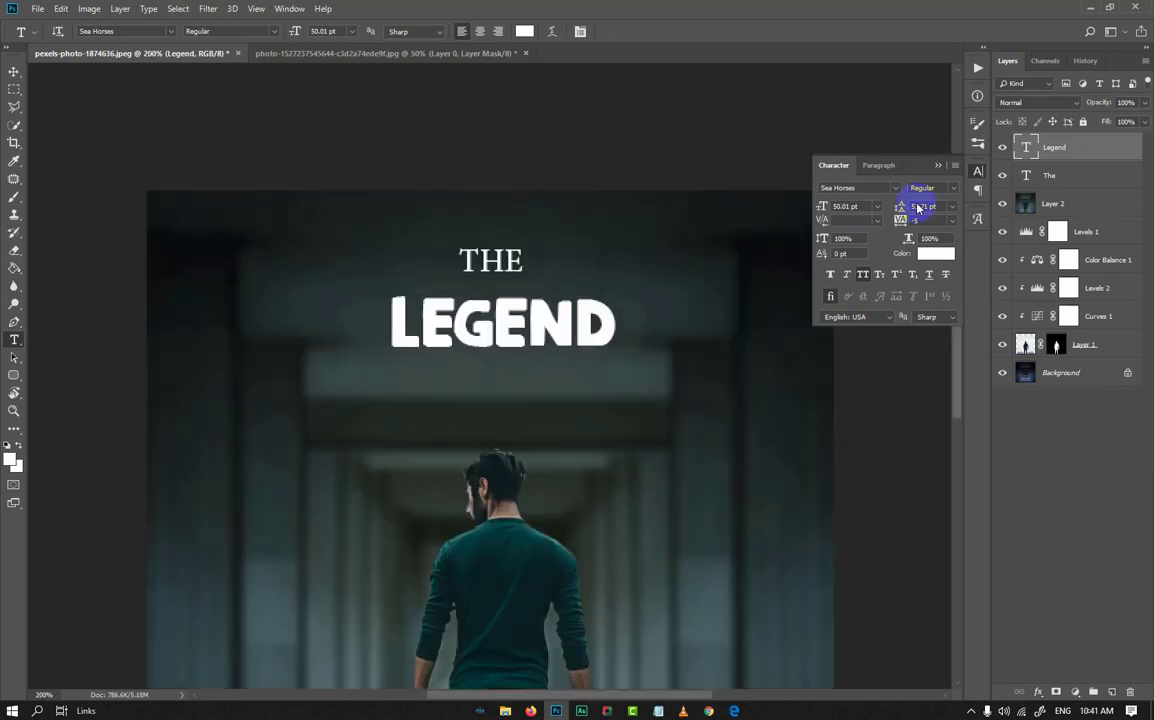
left_click(1059, 178)
left_click(1067, 160, "shift")
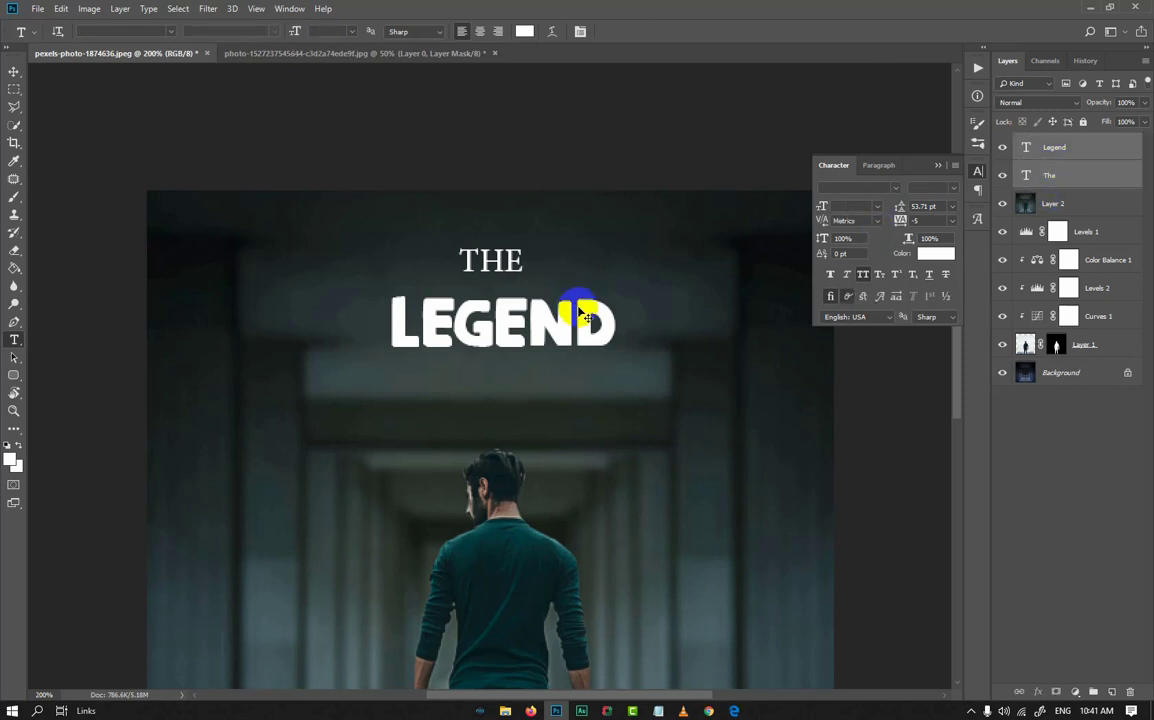
key("ctrl+t")
left_click_drag(613, 350, 634, 370)
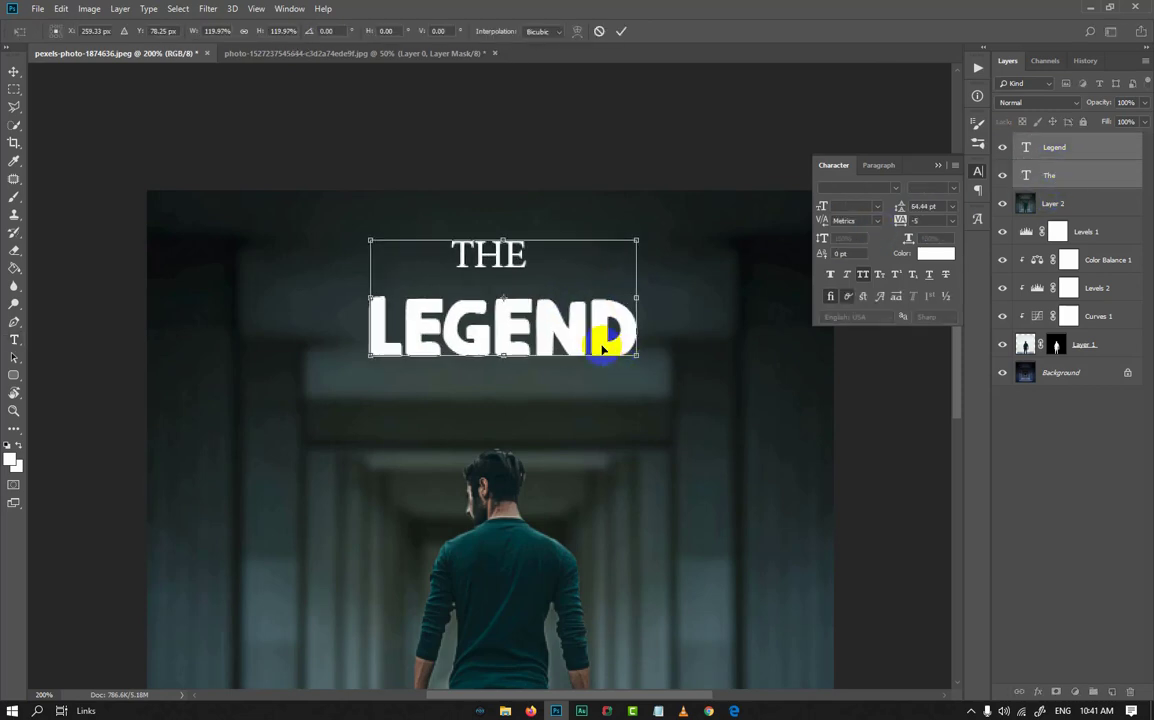
key("Return")
- Browse the fonts for the word THE and apply Aerovias Brasil NF
double_click(492, 250)
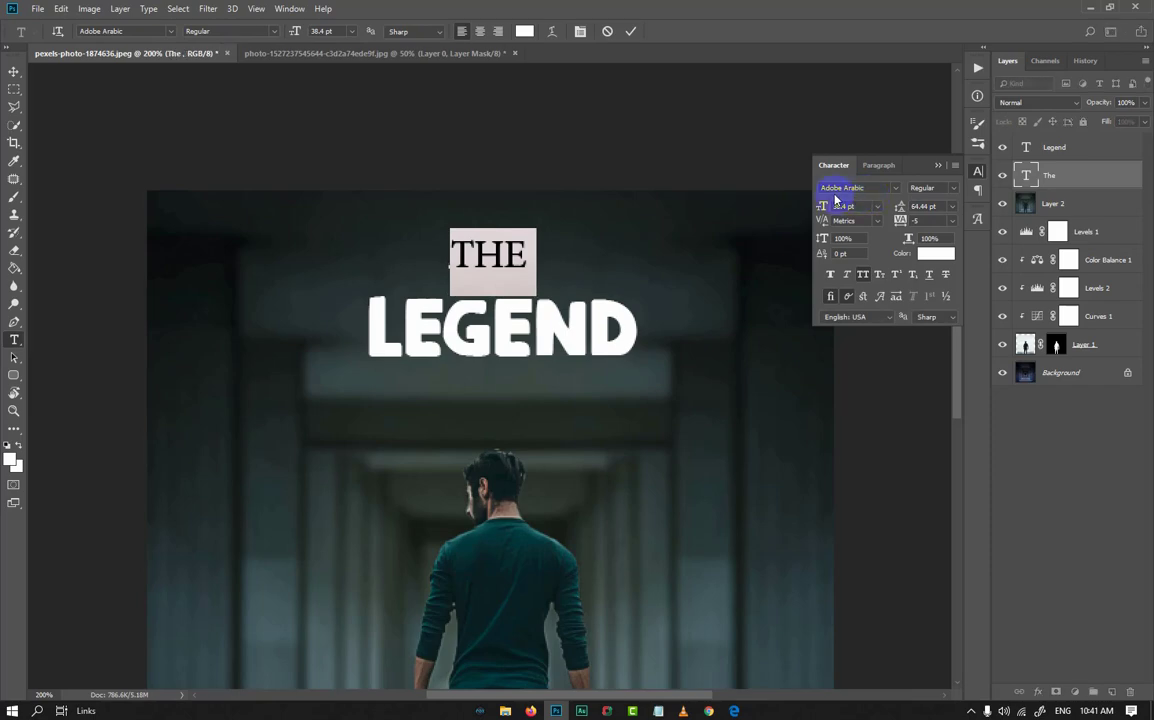
left_click(895, 188)
key("Up")
key("Up")
key("Up")
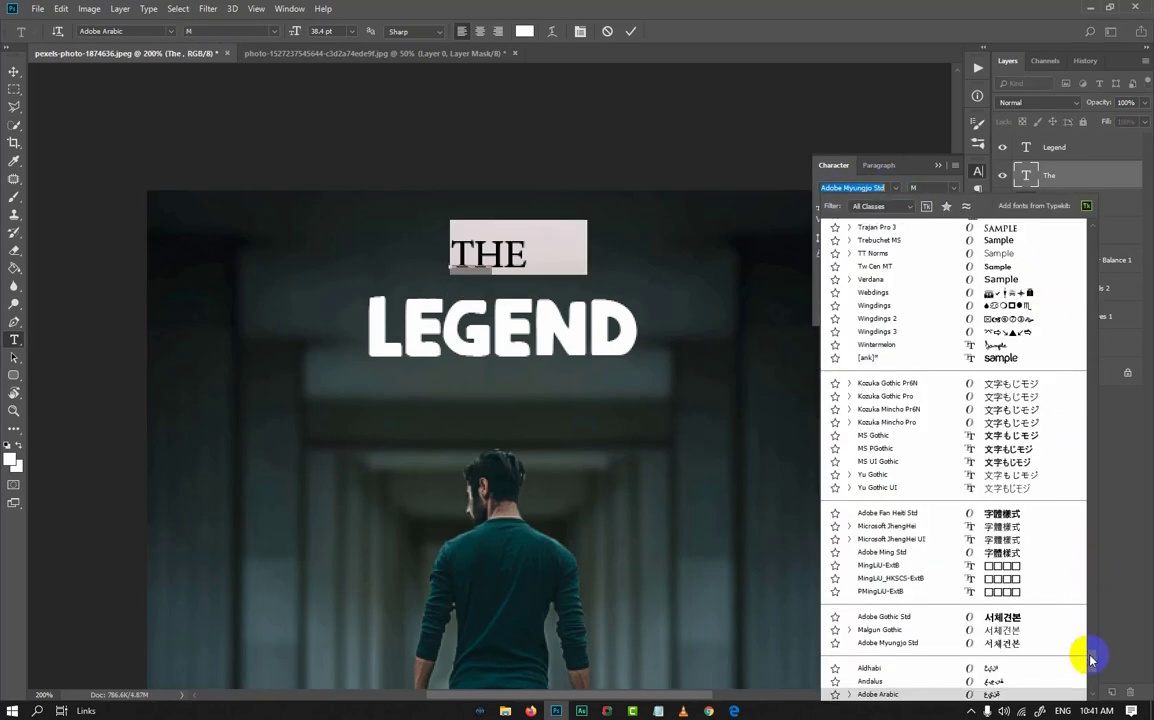
scroll(990, 260, "up", 15)
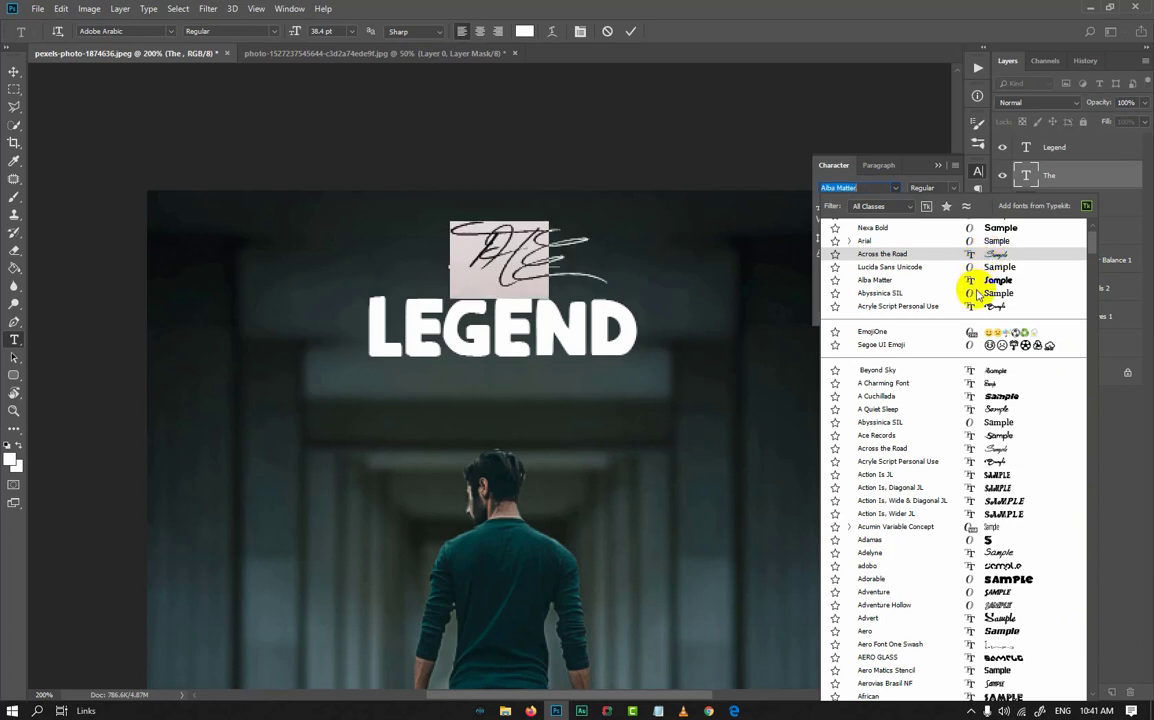
scroll(978, 303, "down", 1)
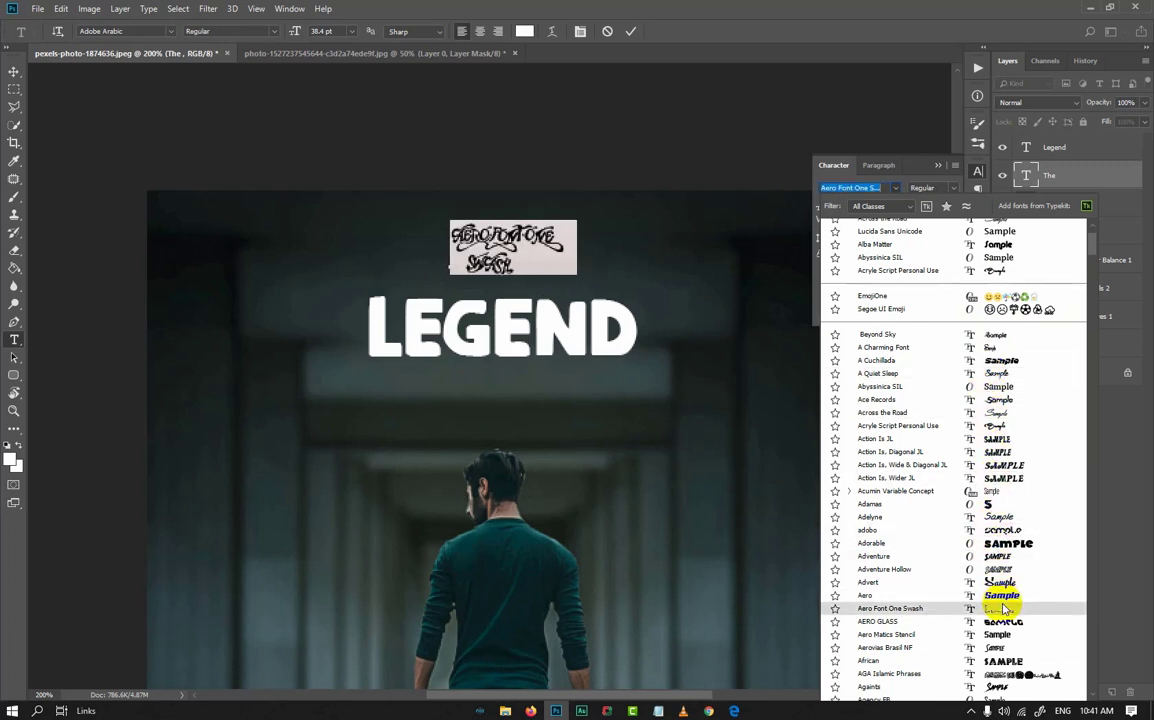
scroll(998, 646, "down", 4)
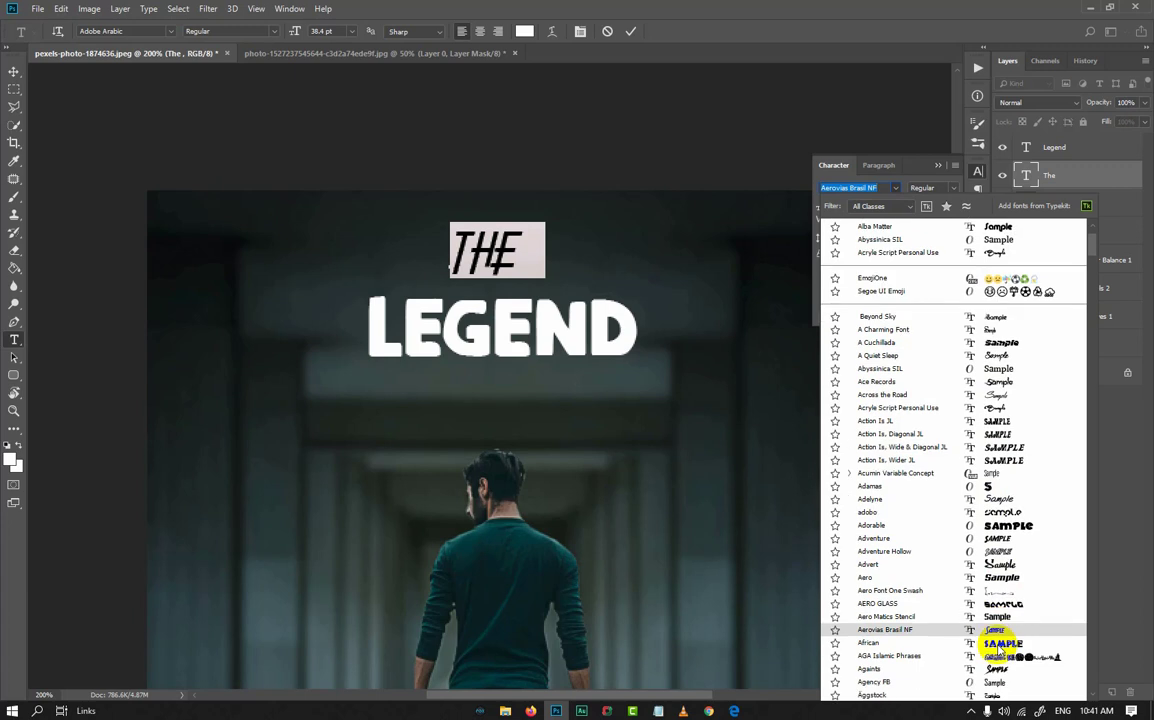
left_click(988, 573)
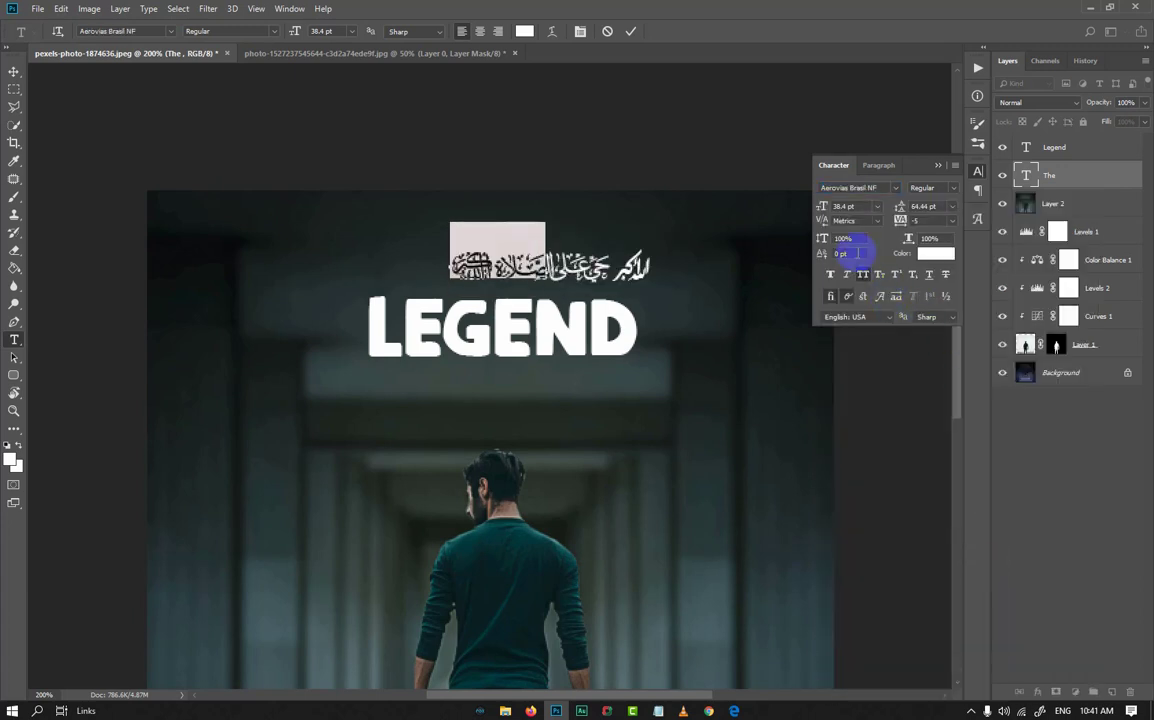
- Set the word THE to 42.4 pt without All Caps and move it closer to the centre above LEGEND
left_click(540, 235)
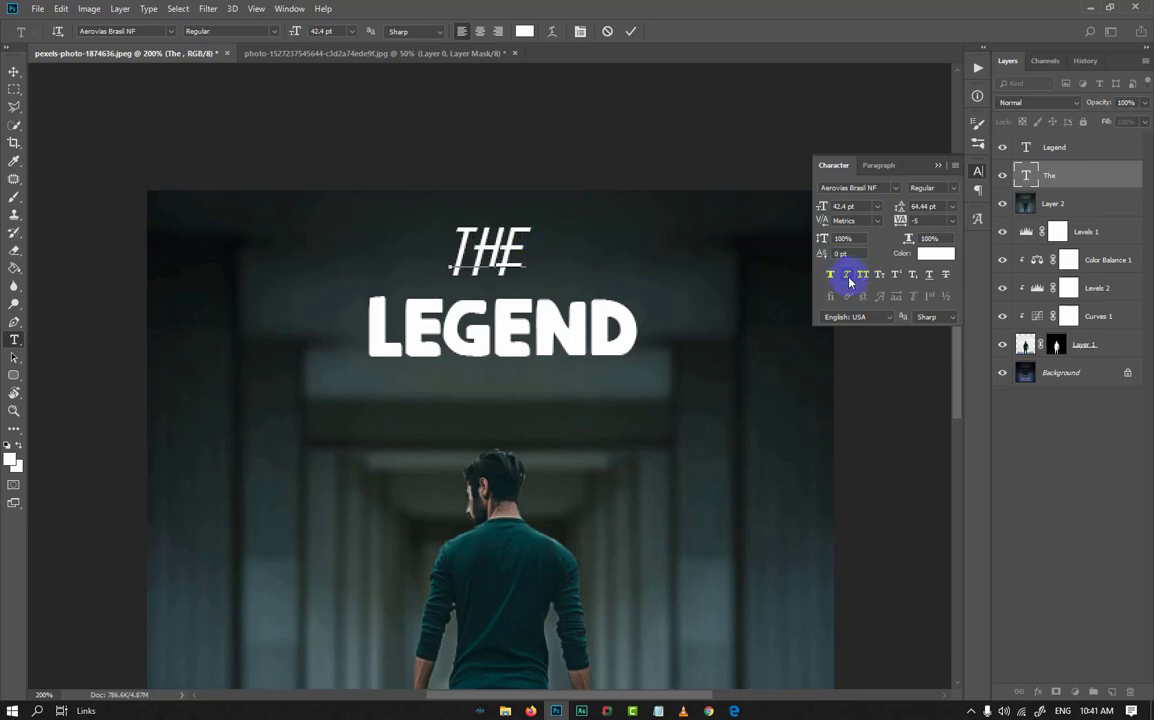
left_click_drag(528, 250, 452, 240)
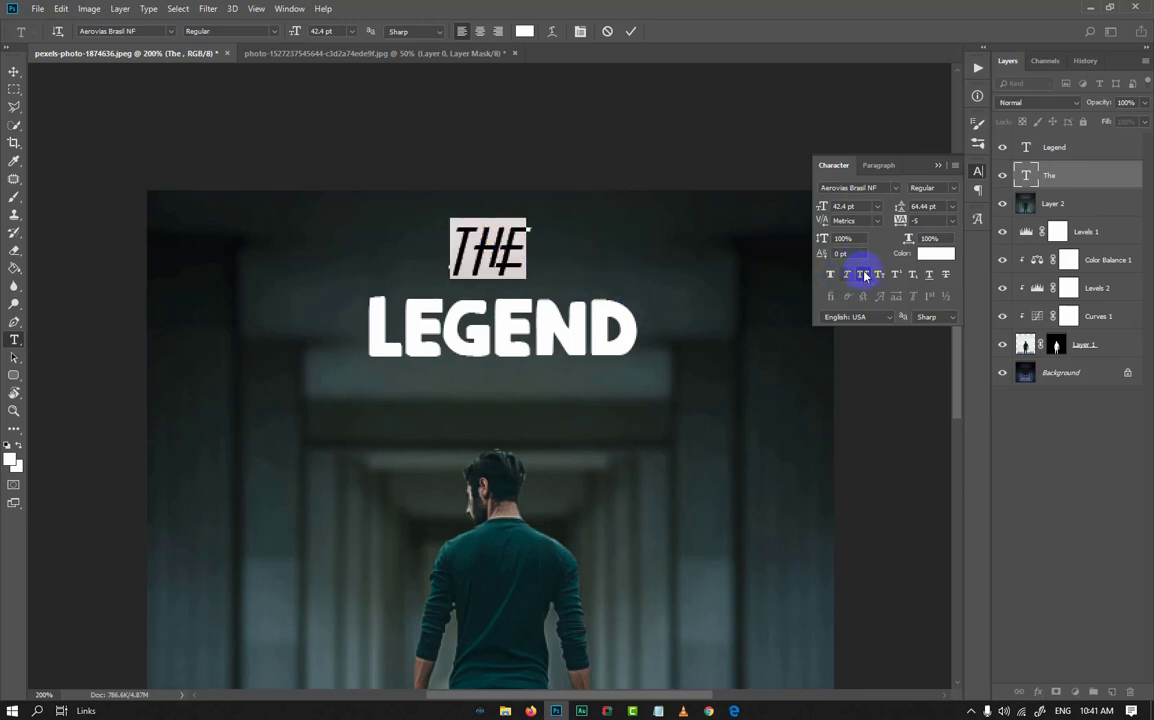
left_click(630, 31)
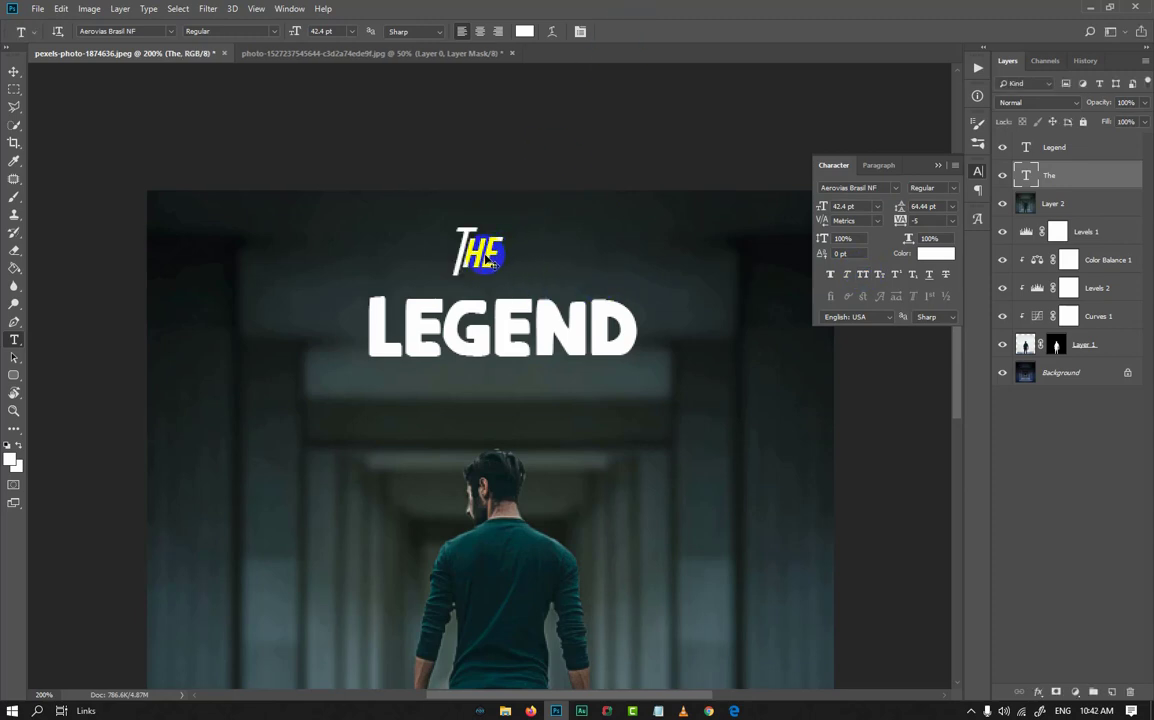
mouse_move(488, 260)
left_mouse_down()
mouse_move(368, 245)
mouse_move(352, 308)
mouse_move(347, 298)
mouse_move(496, 272)
left_mouse_up()
- Select the The and Legend text layers together and scale the title down slightly around its centre
key("ctrl+minus")
key("ctrl+minus")
key("ctrl+minus")
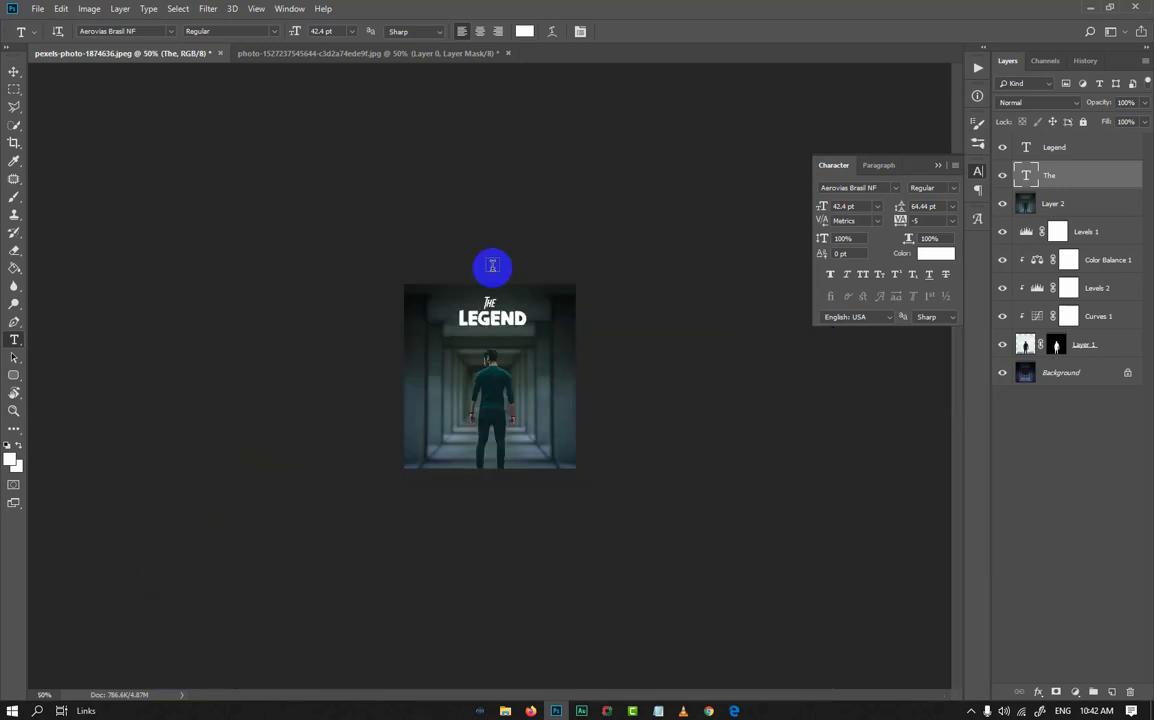
key("ctrl+equal")
key("ctrl+equal")
key("ctrl+equal")
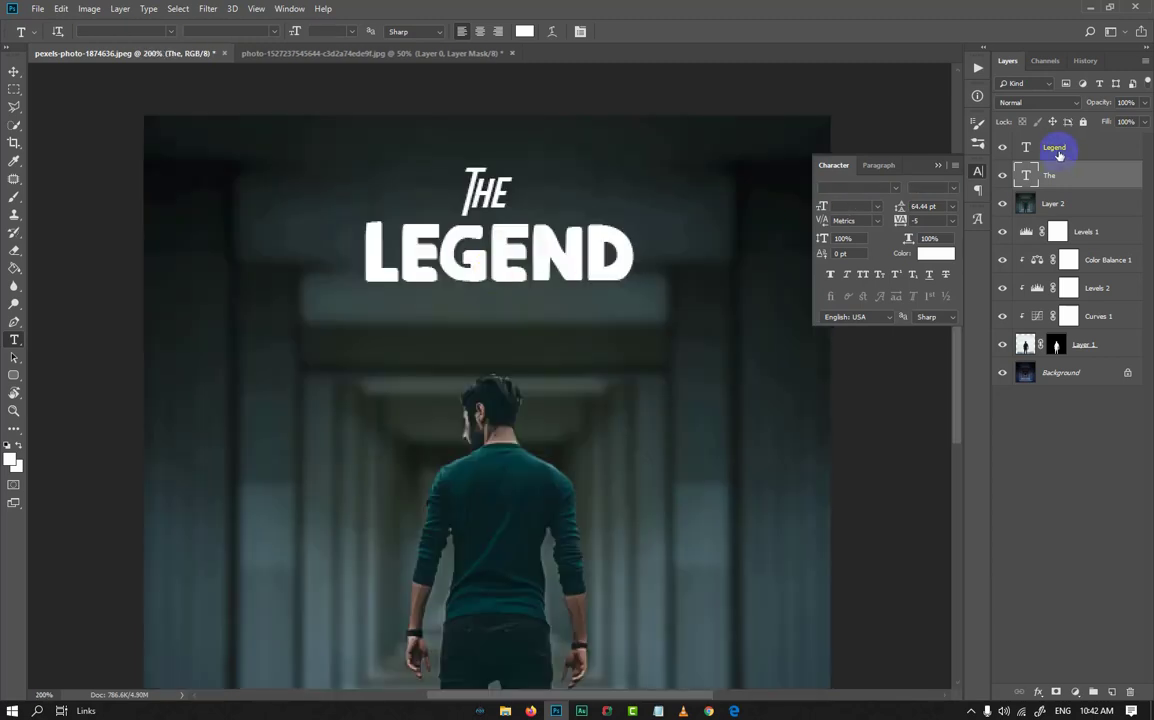
left_click(1059, 150, "shift")
key("ctrl+t")
left_click_drag(634, 278, 598, 250)
key("Return")
key("t")
key("ctrl+minus")
key("ctrl+minus")
key("ctrl+equal")
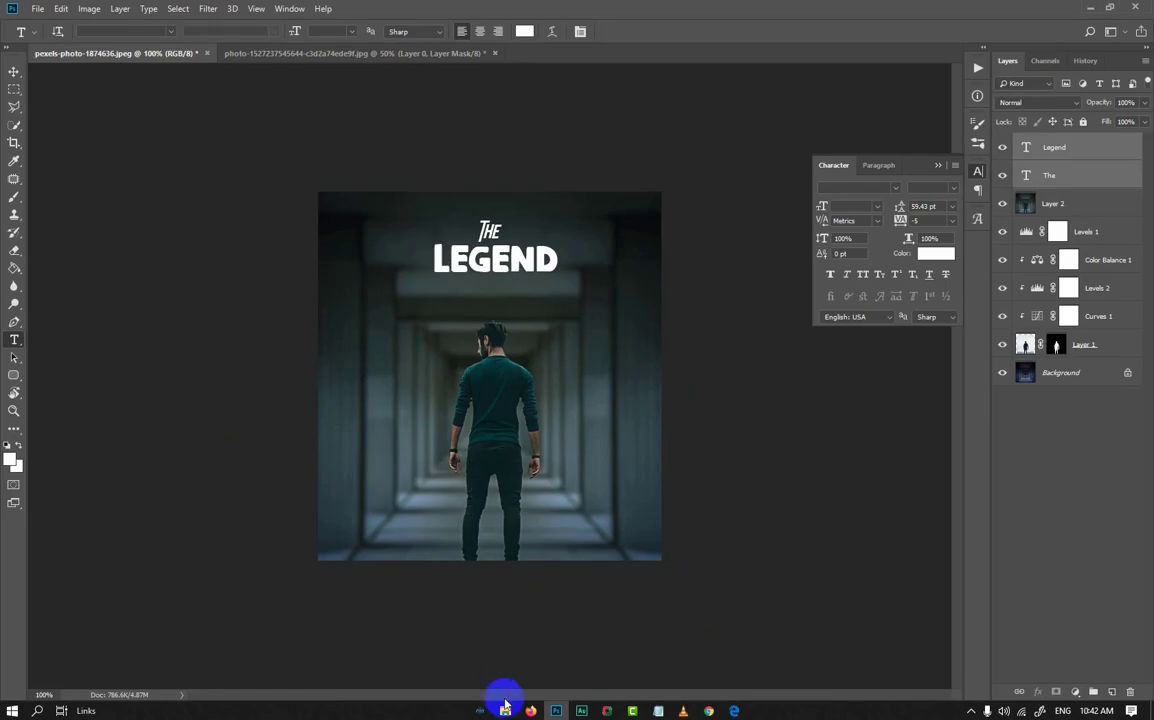
- Place the movie-poster-text-png image from the file folder into the poster as a new layer
left_click(505, 706)
left_click_drag(600, 175, 548, 487)
key("t")
scroll(453, 487, "up", 2)
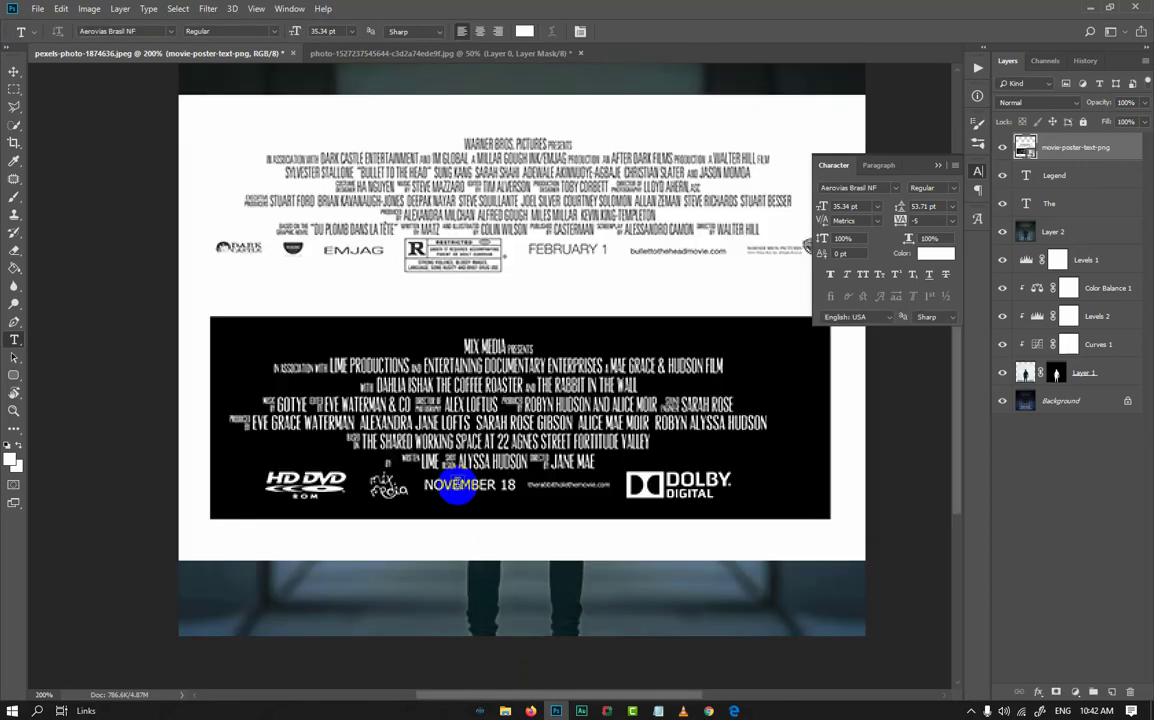
- Select the white credits text inside the black block with a rectangular marquee and invert the selection
left_click(940, 166)
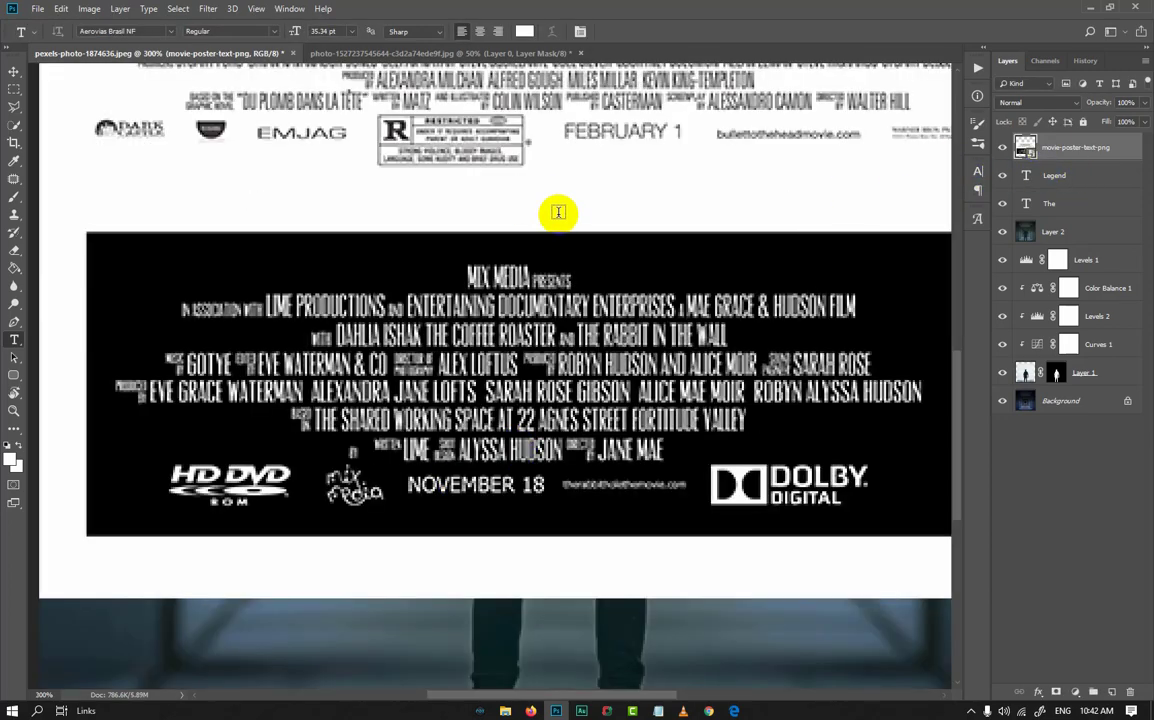
left_click(15, 88)
left_click_drag(95, 237, 945, 512)
scroll(836, 474, "down", 1)
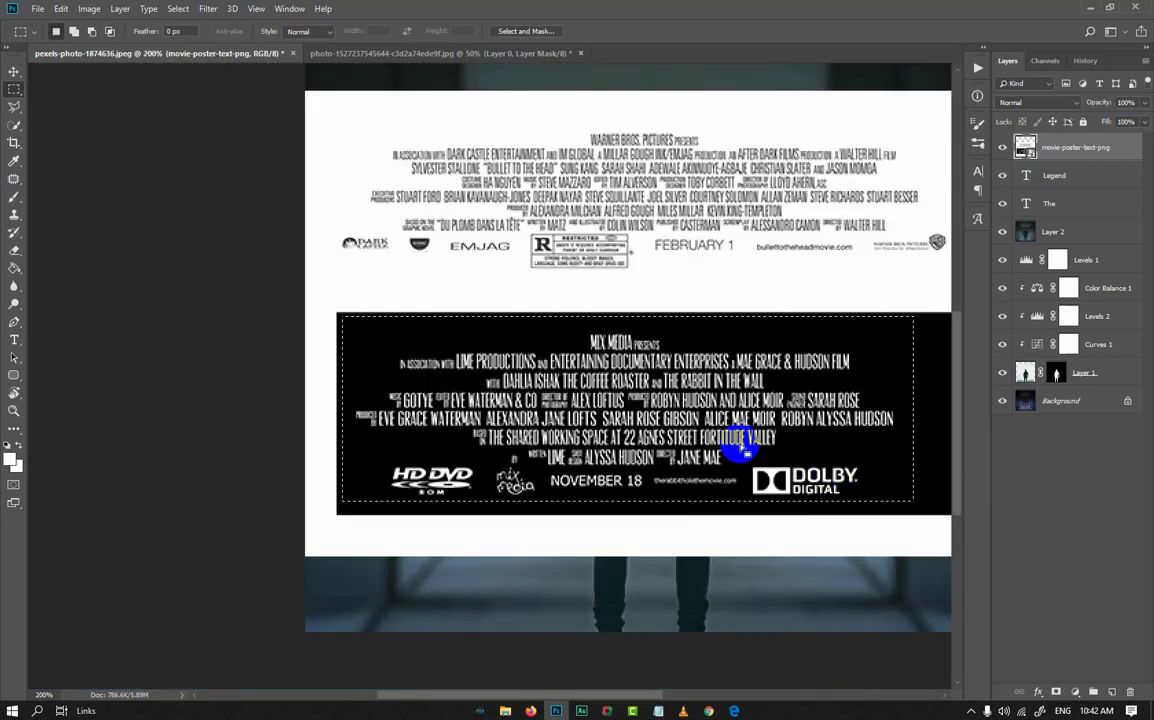
right_click(740, 450)
left_click(765, 463)
scroll(765, 463, "down", 1)
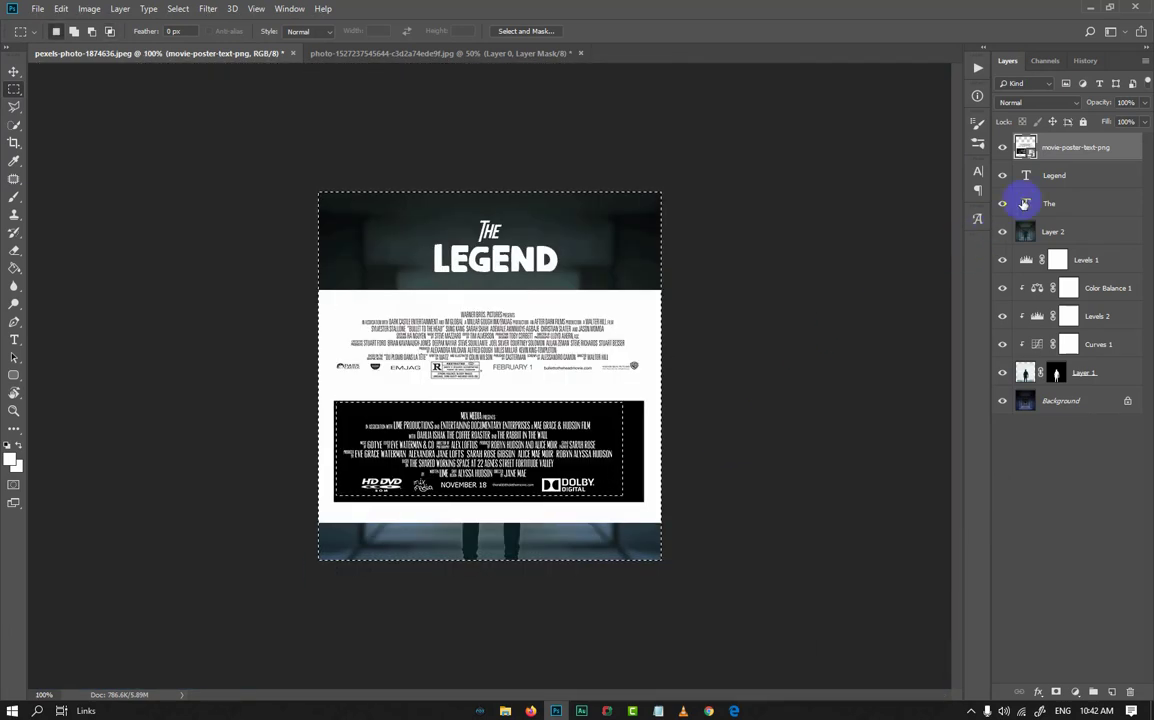
- Rasterize the movie-poster-text-png layer and delete everything in the inverted selection, keeping only the block with the white credits text
right_click(1084, 150)
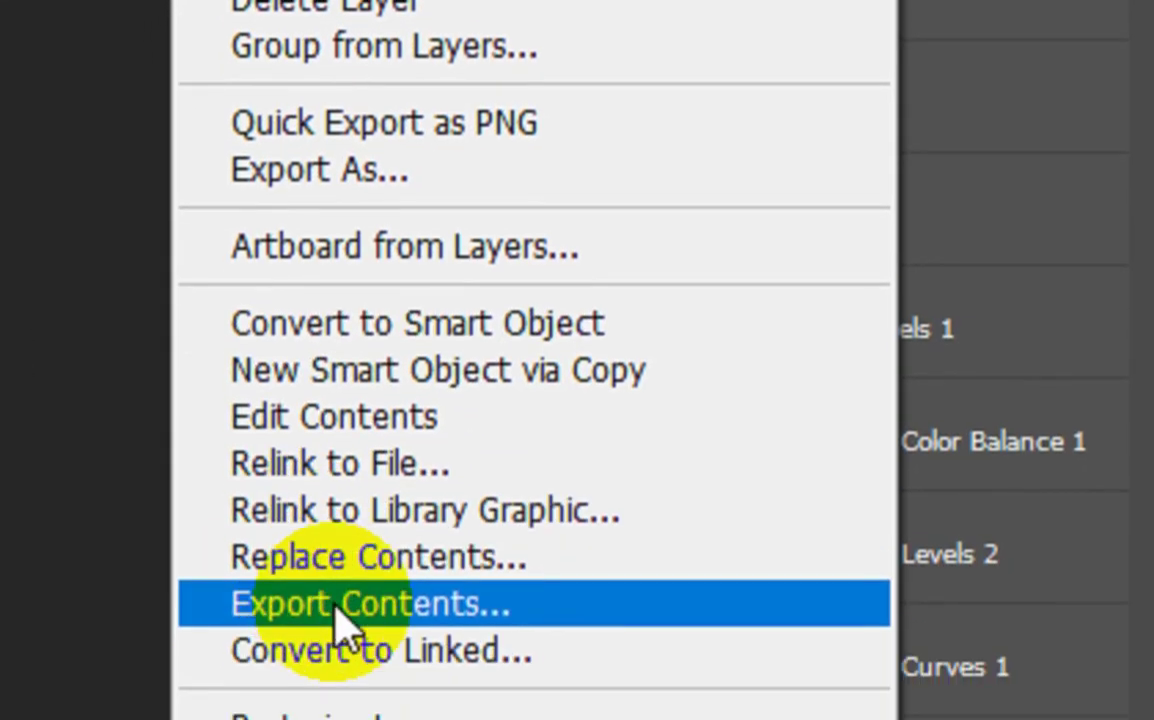
left_click(320, 562)
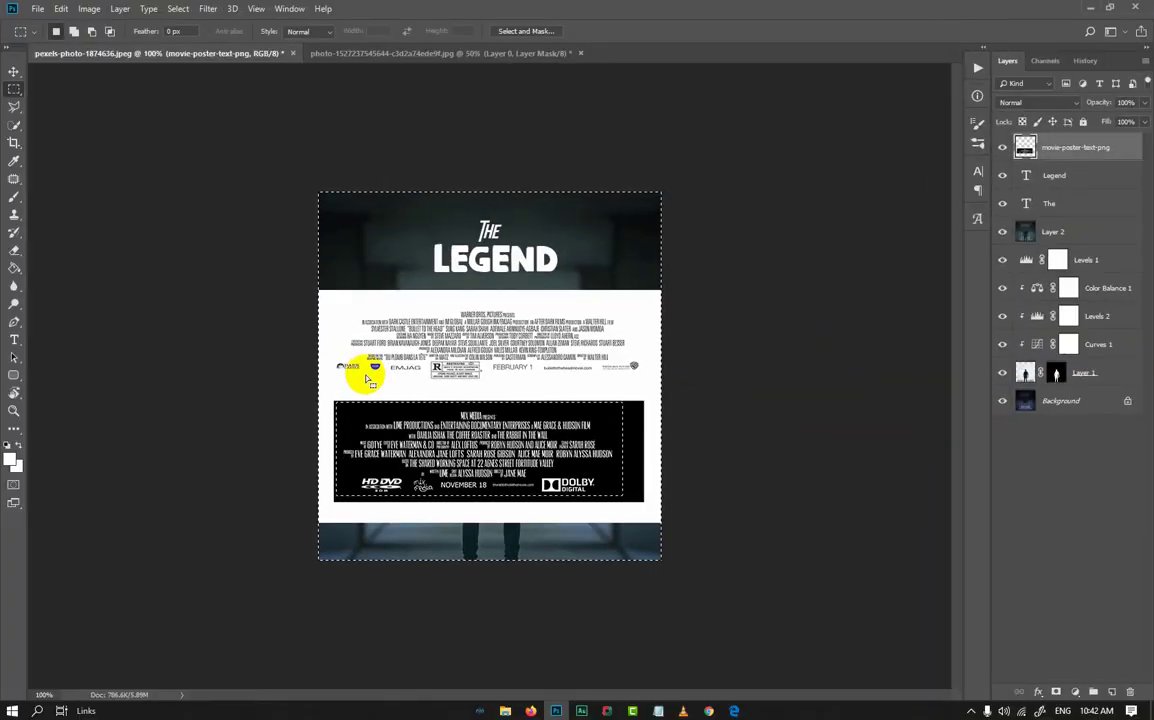
key("Delete")
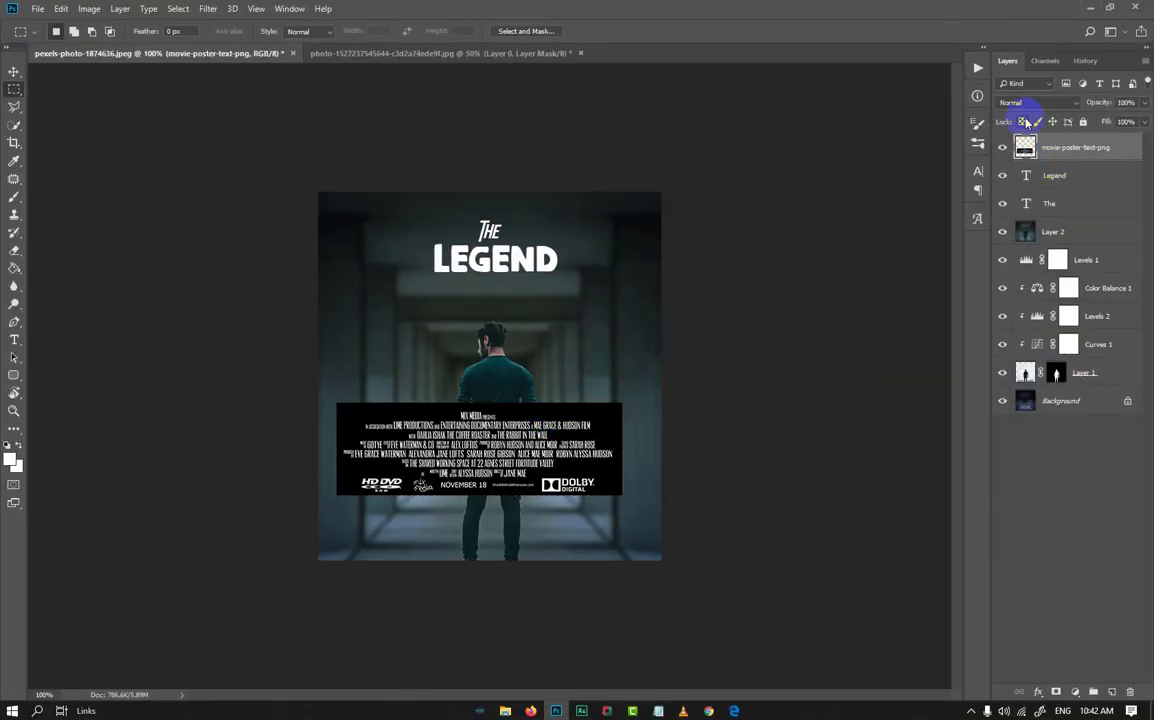
- Set the credits layer's blend mode to Screen and scale it down, placing it over the man's lower legs near the poster's bottom edge
left_click(1019, 106)
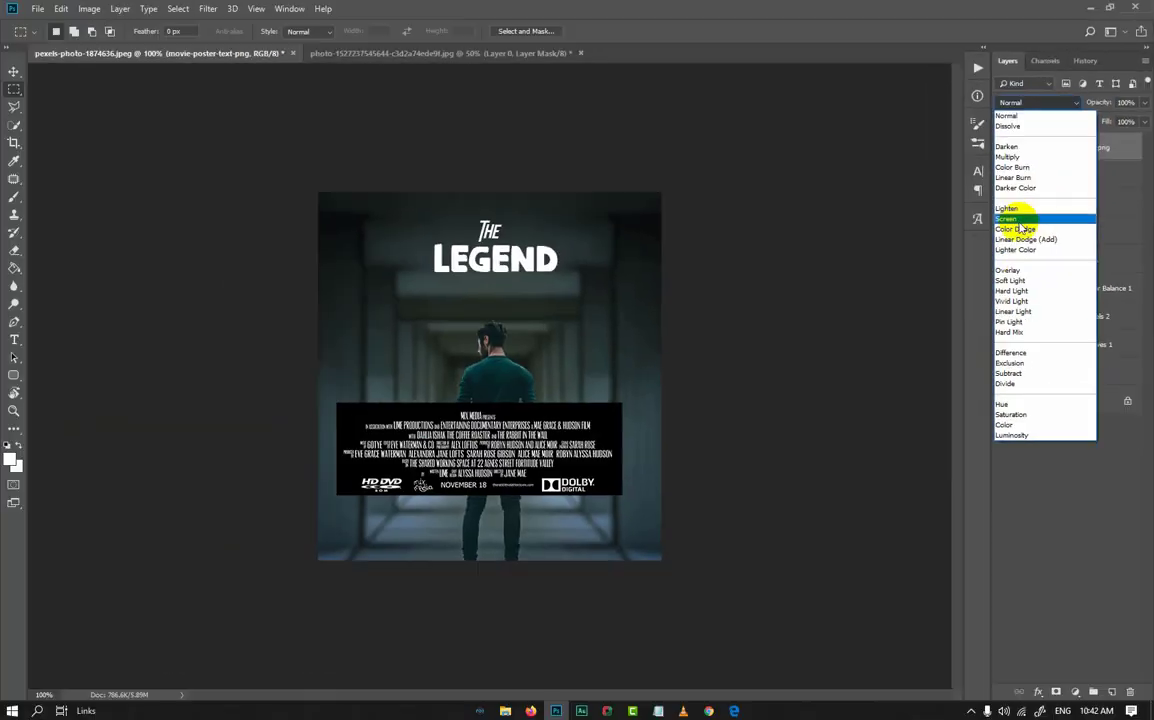
left_click(575, 655)
left_click_drag(500, 410, 515, 464)
key("ctrl+t")
left_click_drag(638, 453, 548, 515)
key("Return")
key("m")
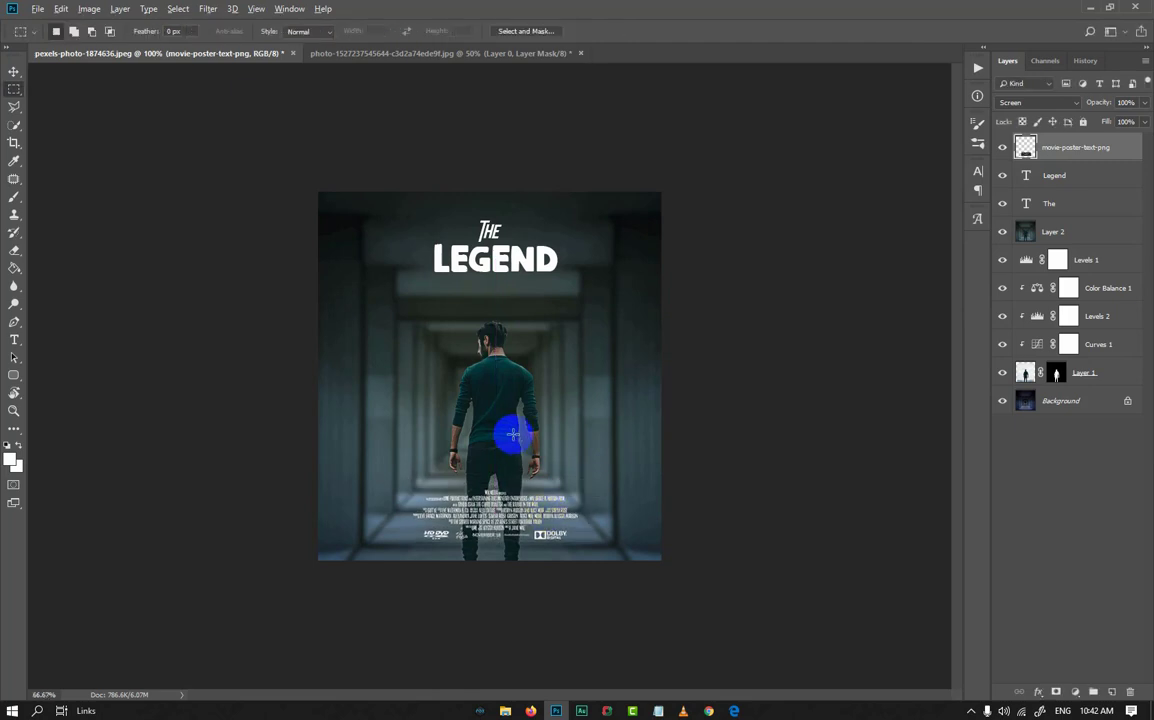
scroll(505, 425, "down", 1)
scroll(505, 420, "up", 2)
scroll(503, 416, "down", 1)
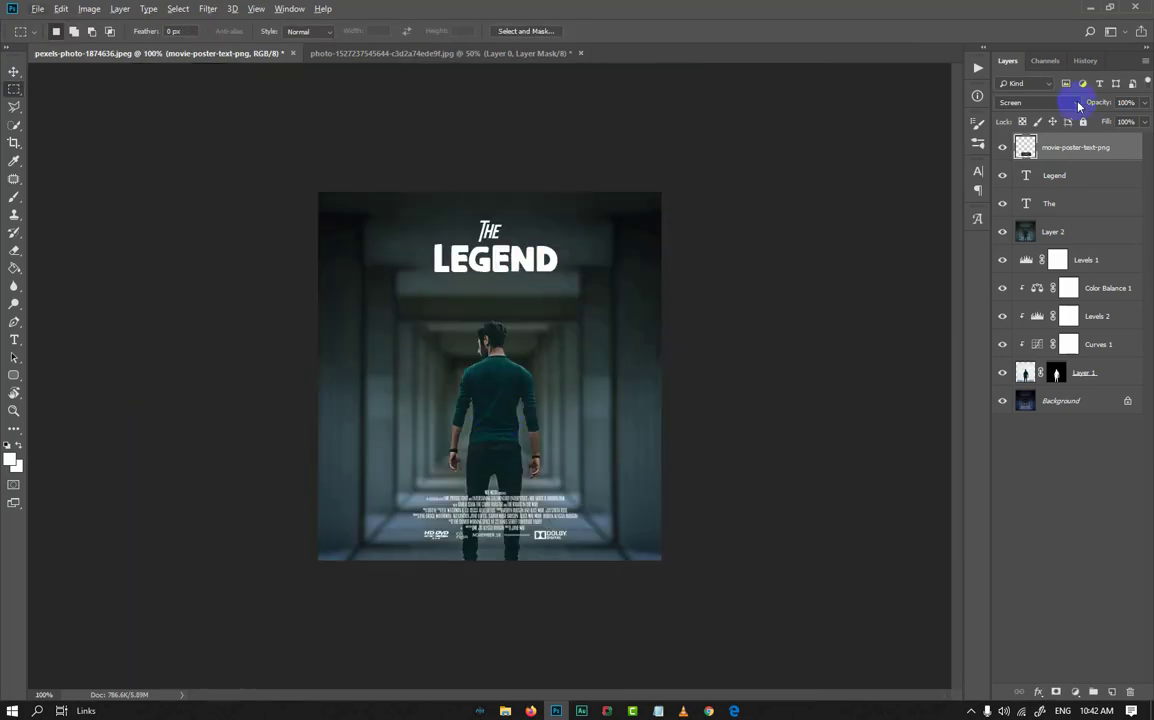
- Select the Legend and The text layers together and move the title up slightly
left_click(1055, 175)
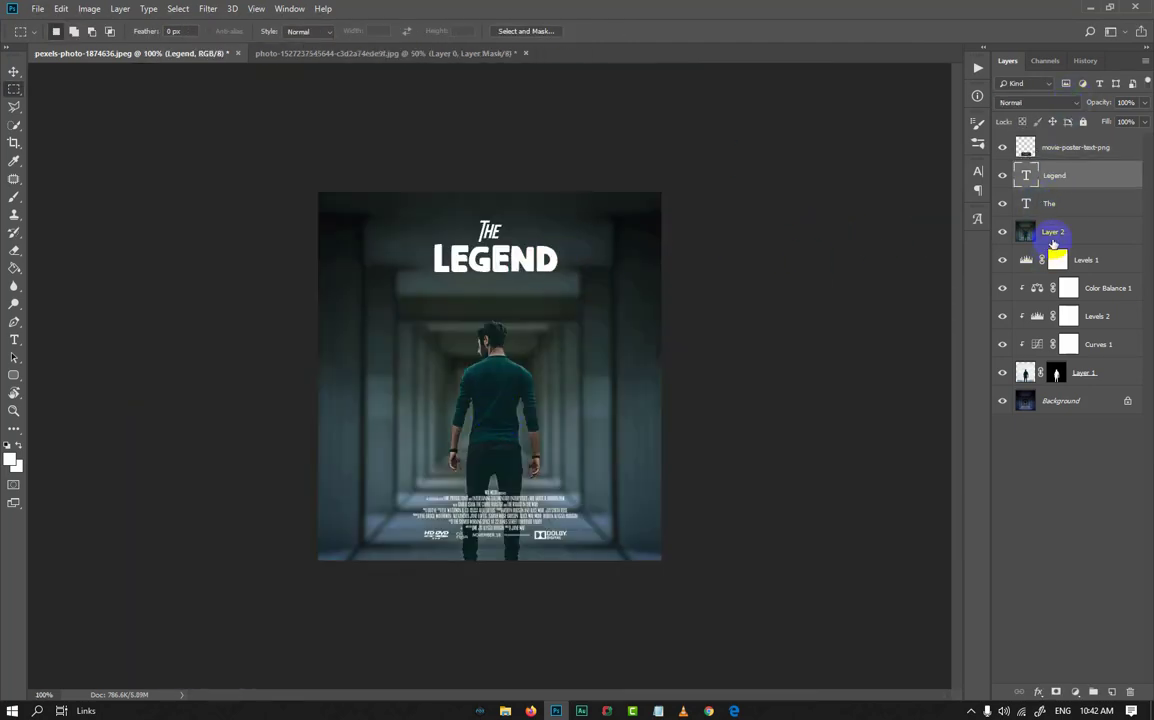
left_click(1050, 203, "shift")
left_click_drag(546, 252, 545, 247)
scroll(526, 263, "down", 1)
scroll(525, 263, "up", 2)
scroll(525, 262, "down", 1)
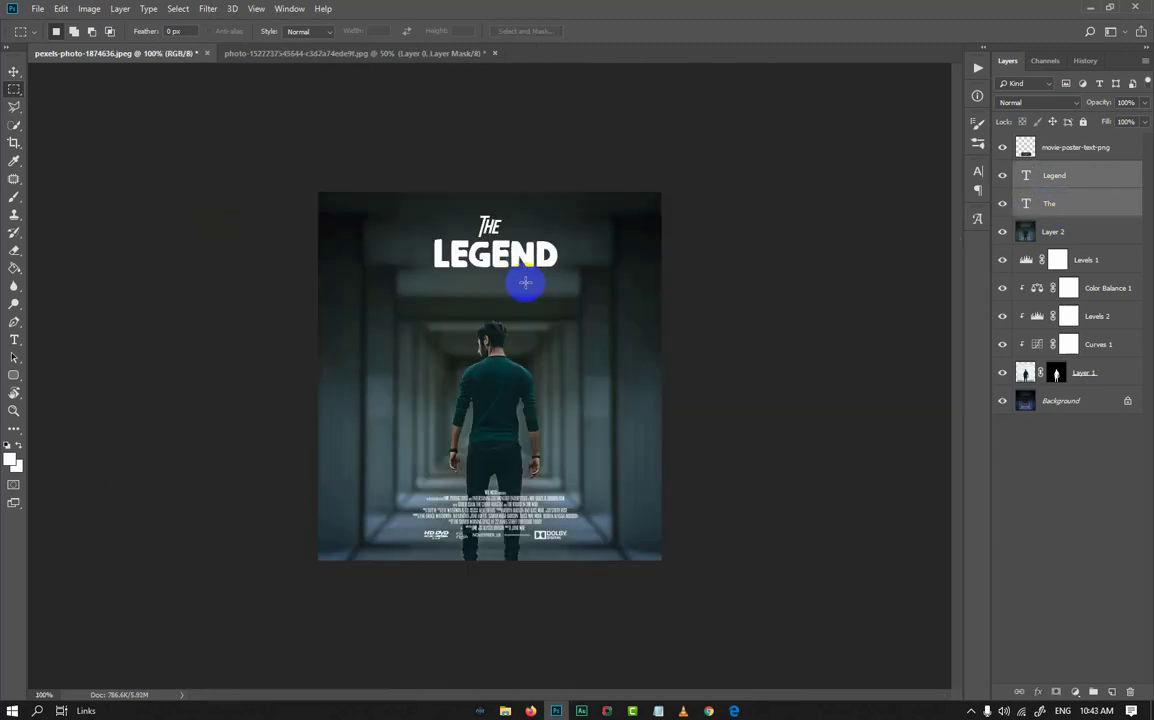
- Add a new text line reading COMING SOON over the man's head below the LEGEND title
left_click(14, 339)
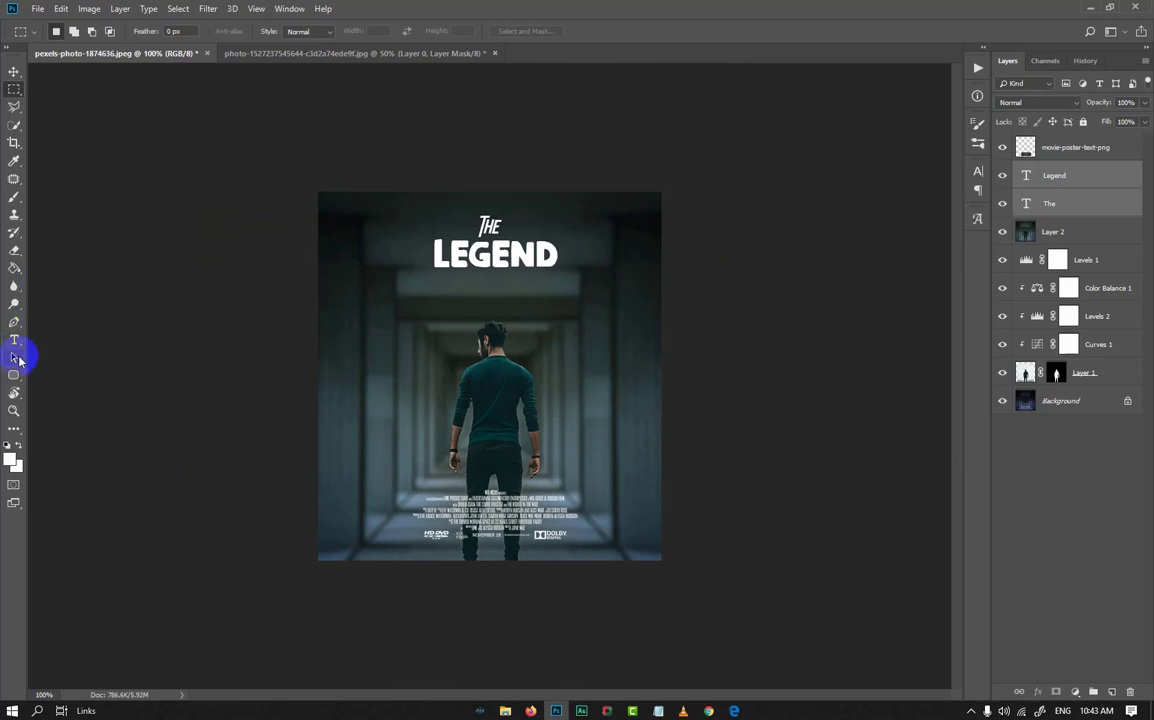
left_click(10, 447)
left_click(7, 445)
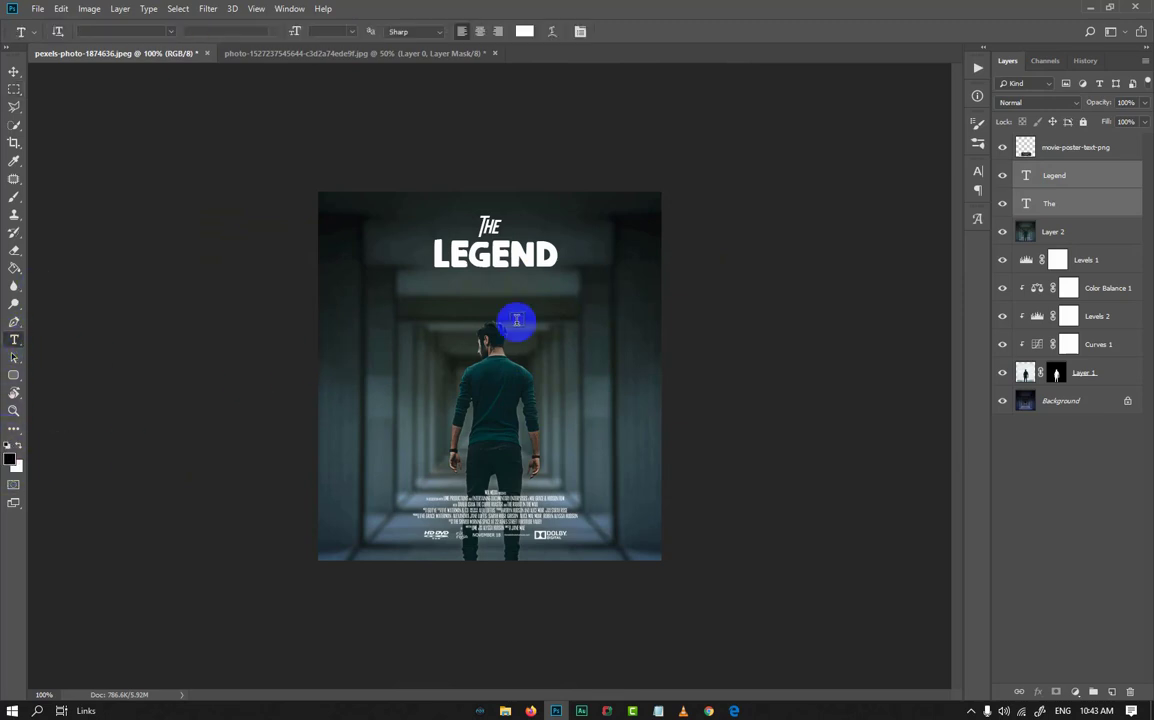
left_click(410, 305)
type("CO")
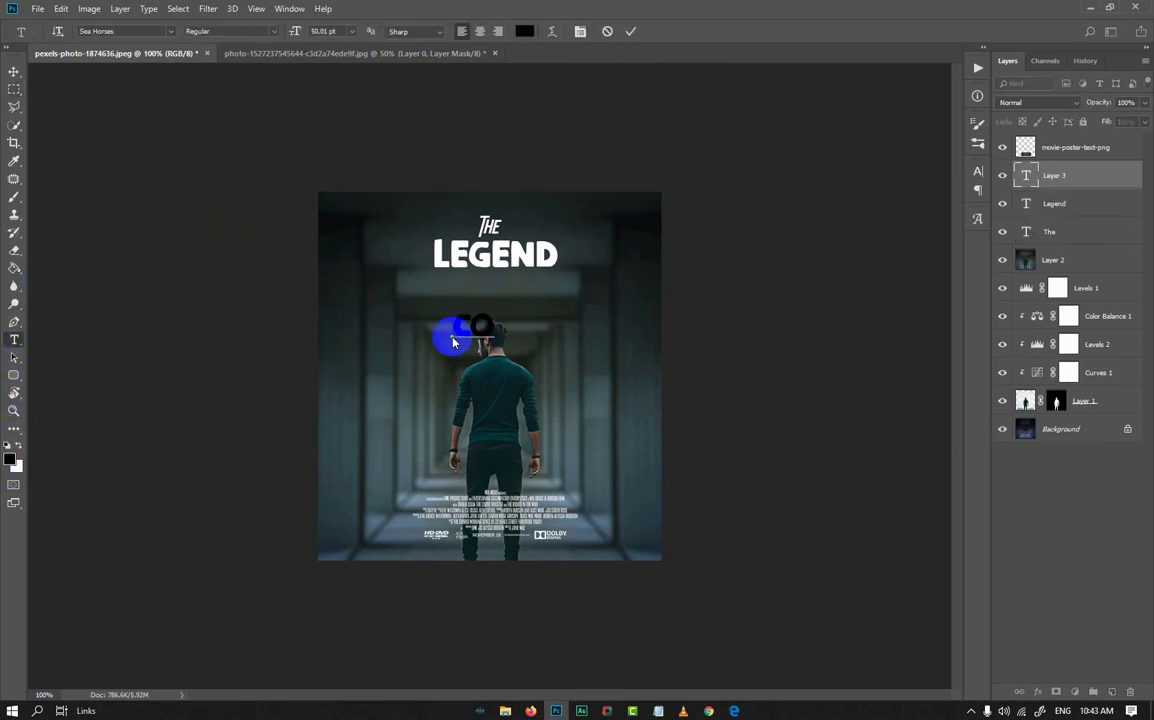
type("MING S")
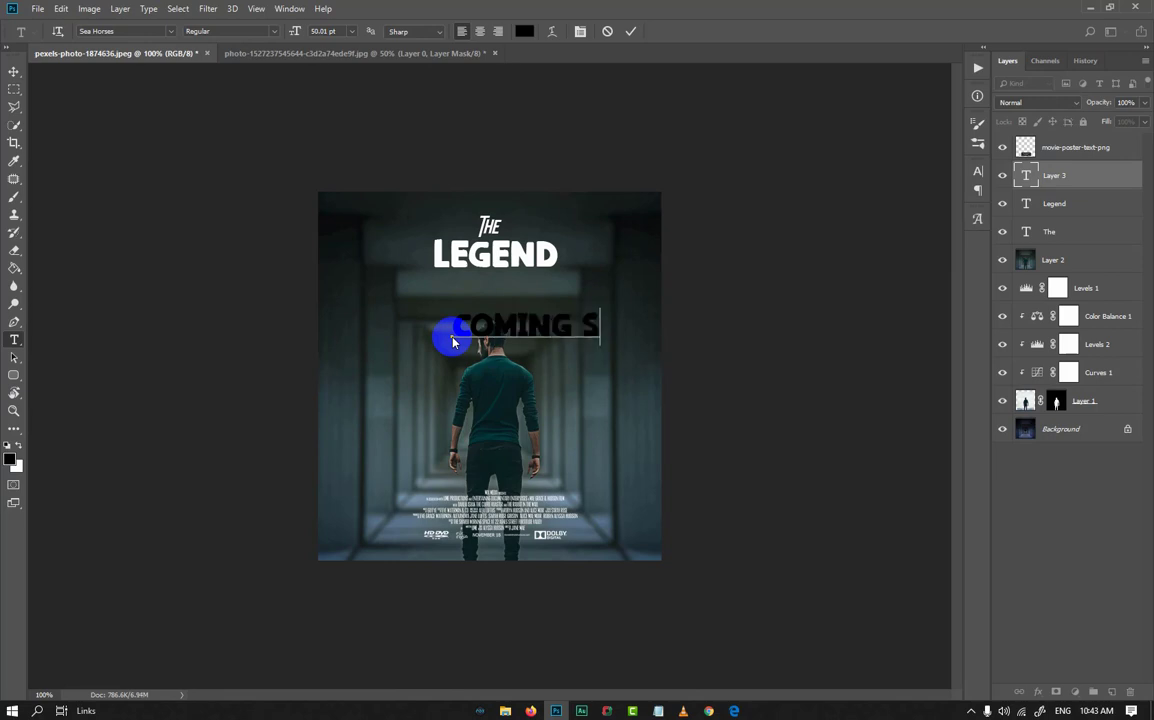
type("OON")
triple_click(451, 332)
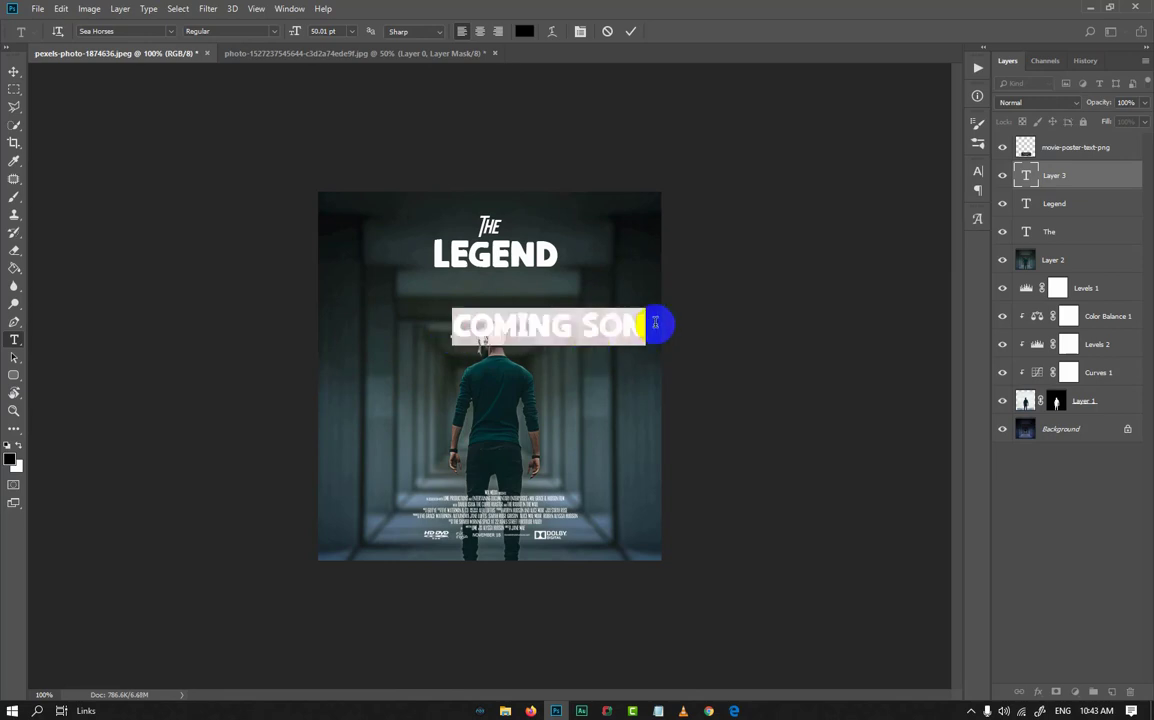
left_click(624, 325)
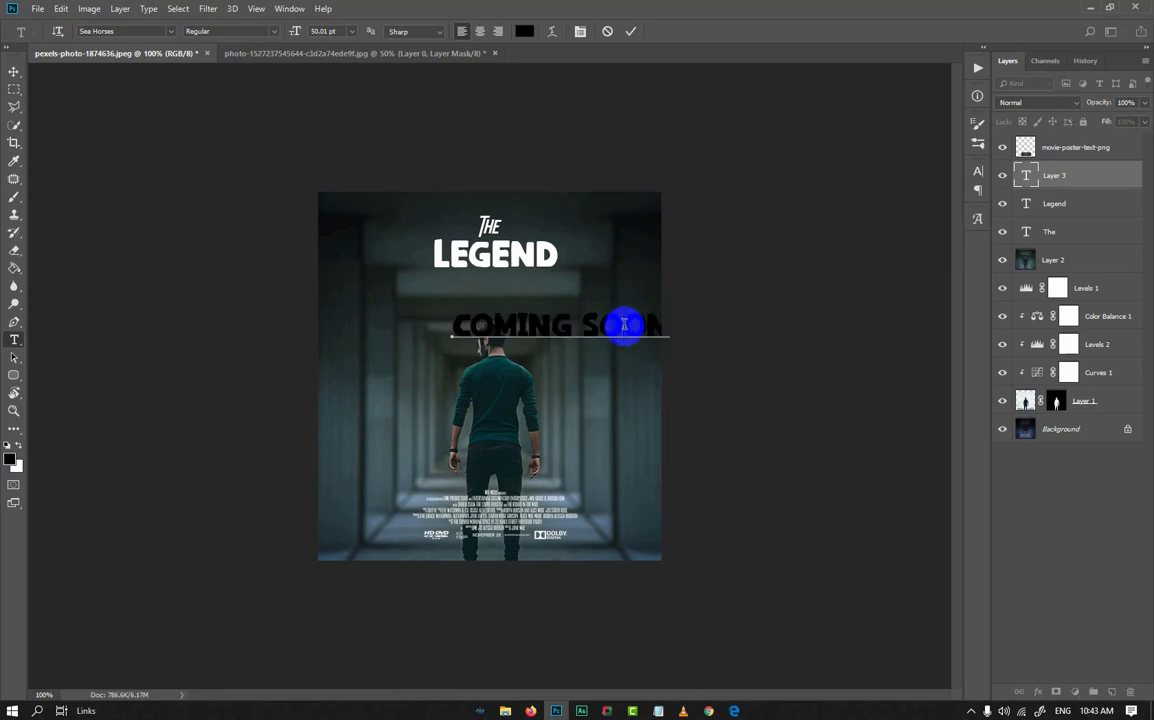
- Change the whole COMING SOON text to white and set its font to Nexa Light
key("ctrl+a")
left_click(580, 31)
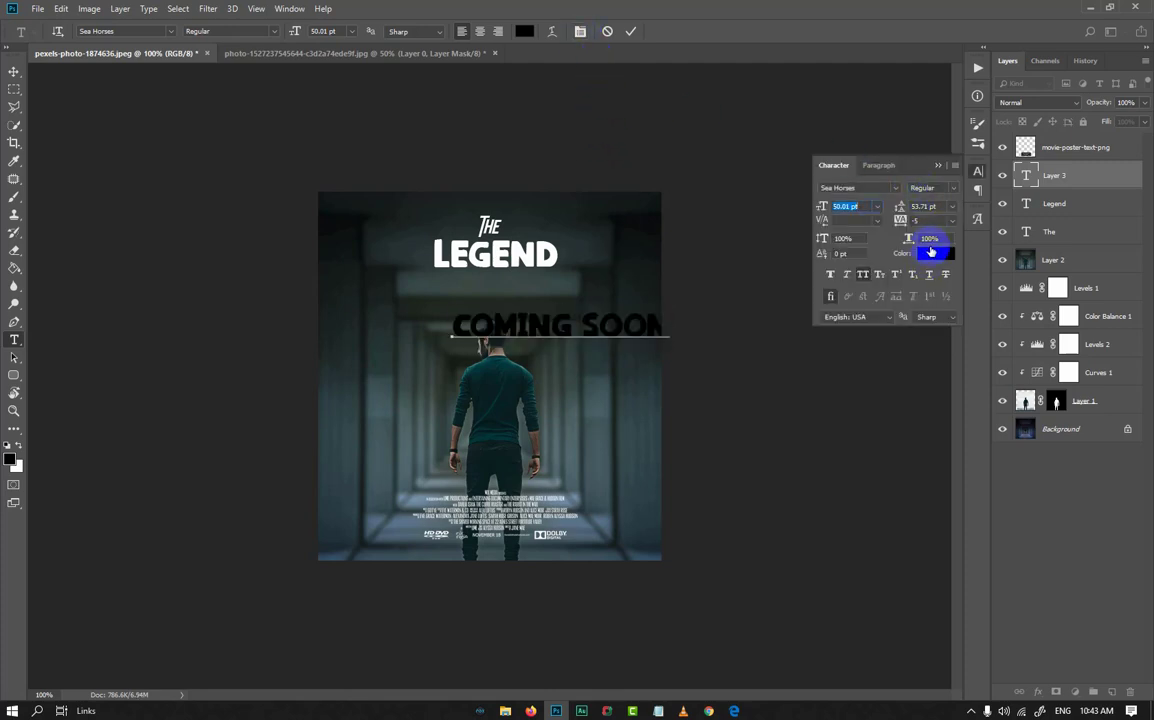
left_click(930, 252)
left_click(910, 78)
left_click(1077, 58)
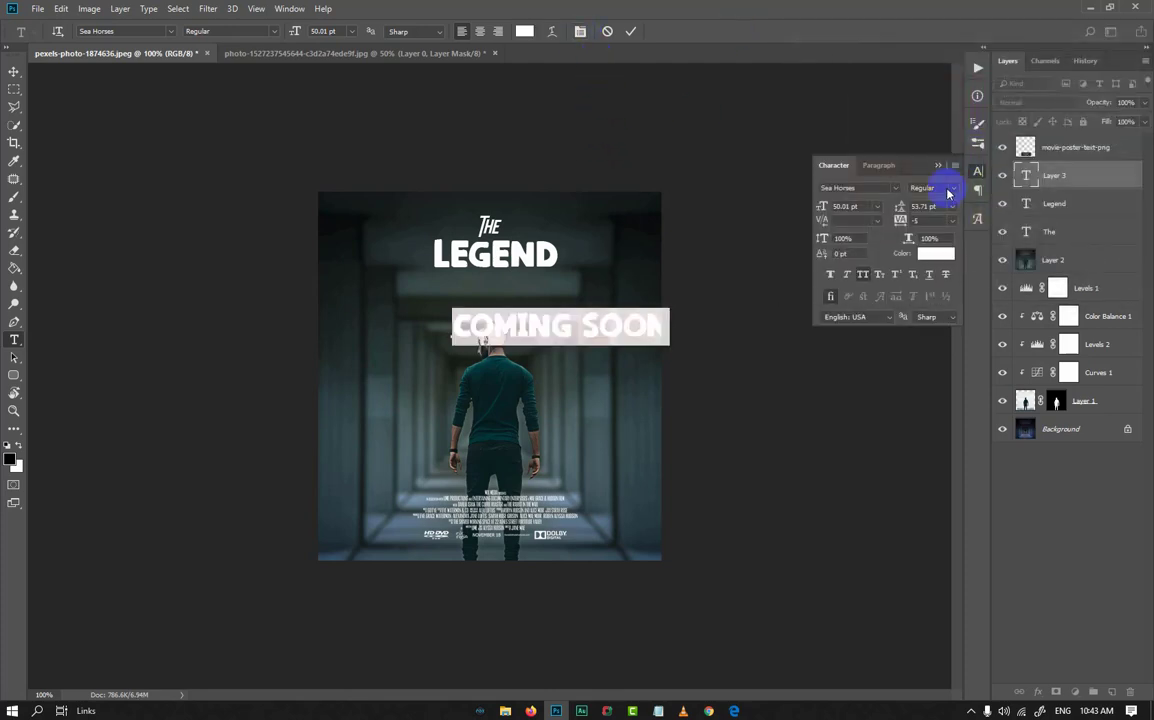
left_click(895, 188)
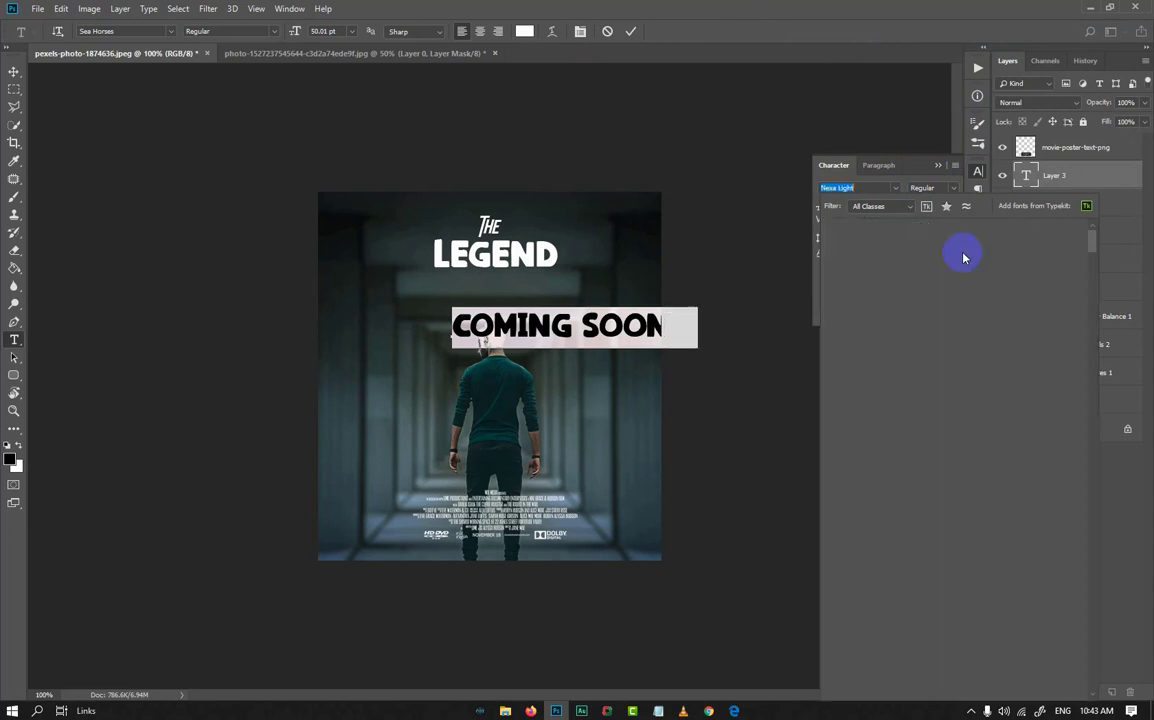
left_click(963, 258)
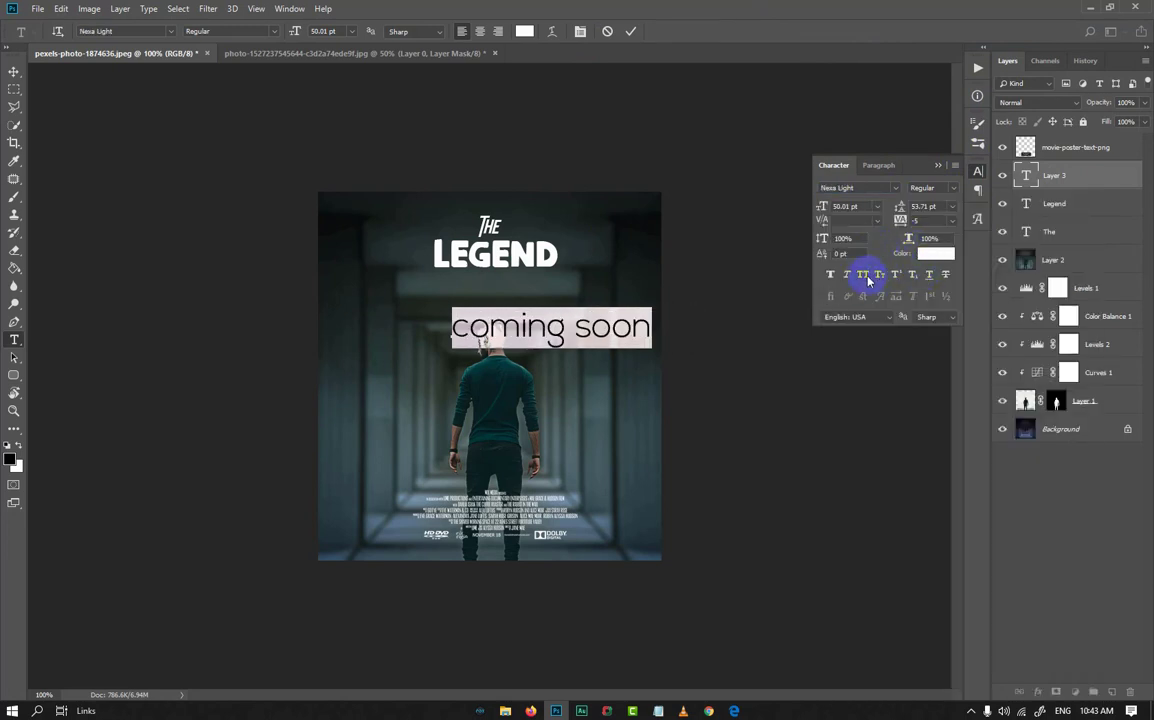
- Format COMING SOON in All Caps with a tracking of 495 and a size of 12.01 pt
left_click_drag(900, 220, 889, 227)
left_click_drag(822, 206, 791, 209)
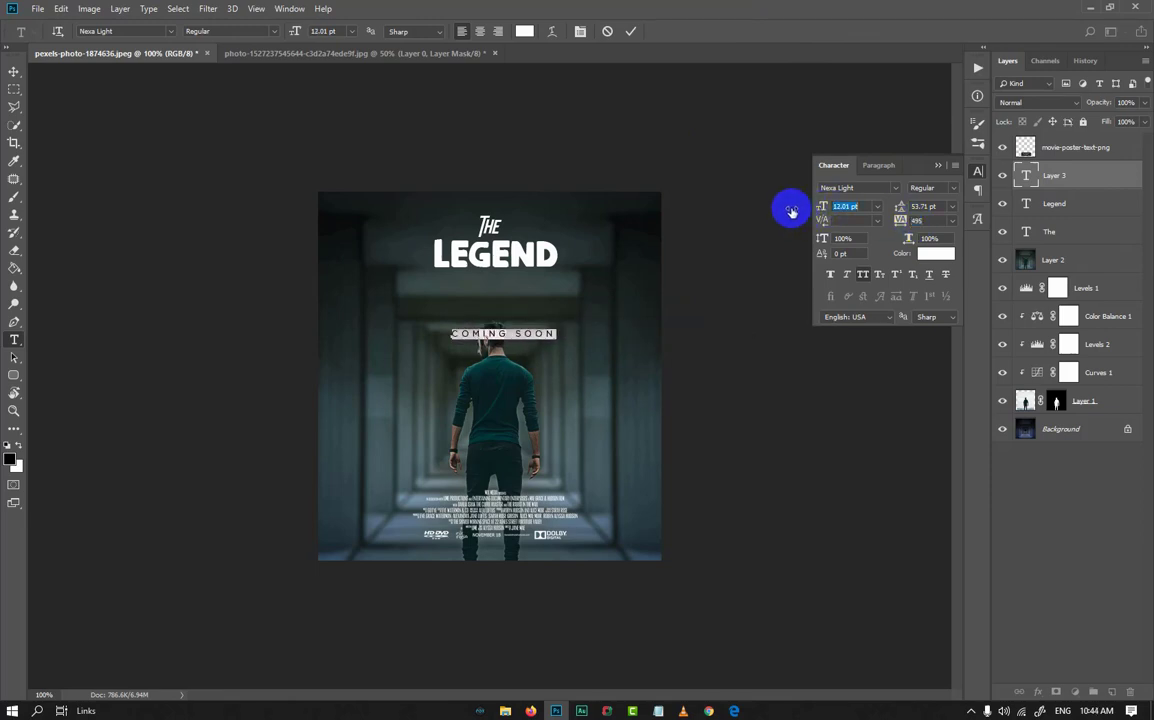
left_click(631, 31)
- Move the COMING SOON line directly beneath LEGEND and centre it under the title
scroll(546, 255, "up", 1)
left_click_drag(479, 412, 464, 296)
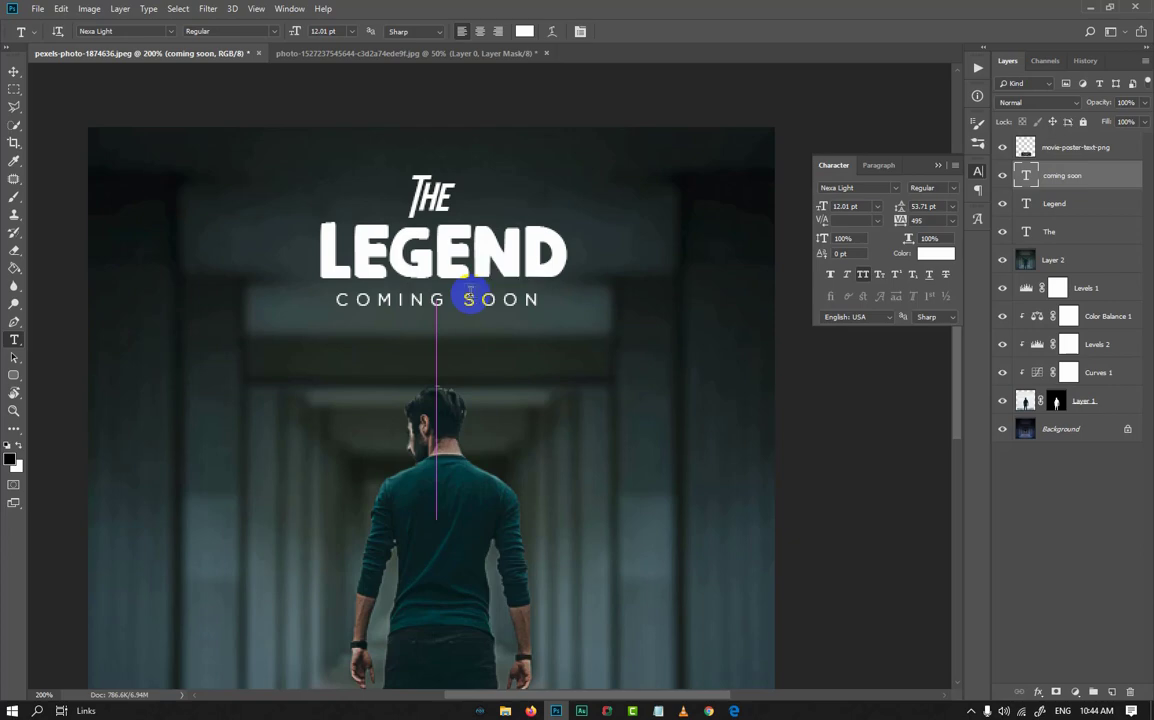
scroll(466, 293, "down", 3)
scroll(466, 291, "up", 5)
left_click_drag(509, 260, 522, 252)
scroll(522, 254, "down", 3)
scroll(524, 252, "up", 3)
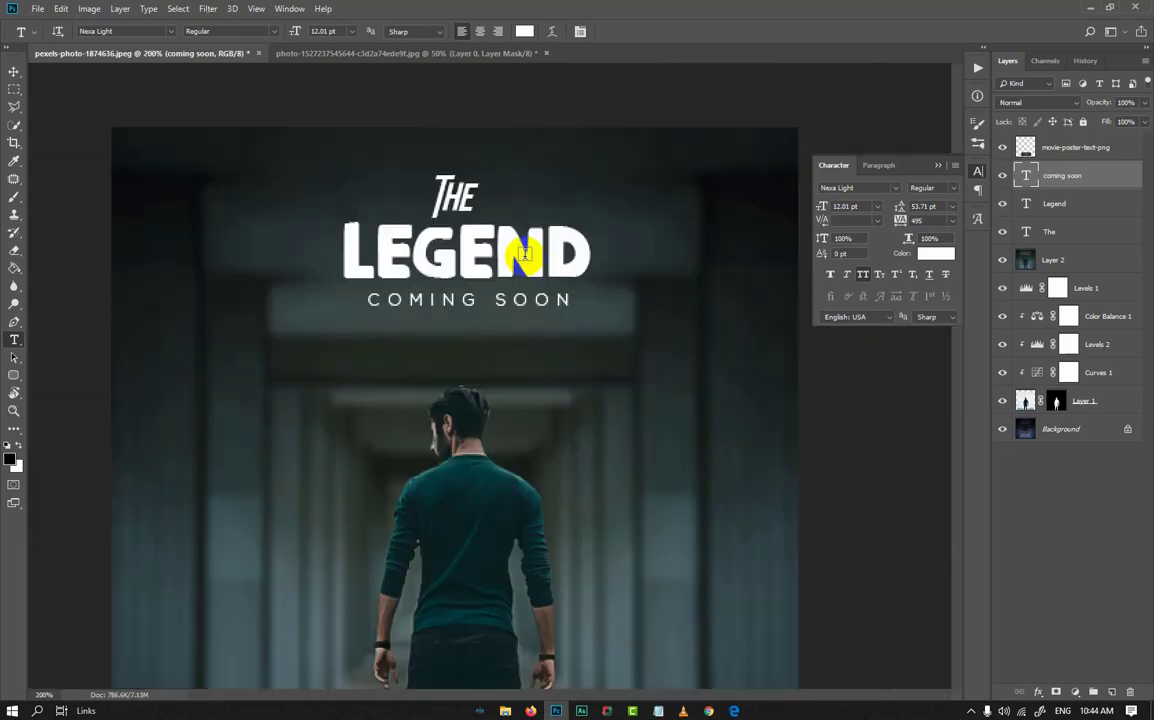
scroll(526, 251, "down", 3)
left_click(938, 165)
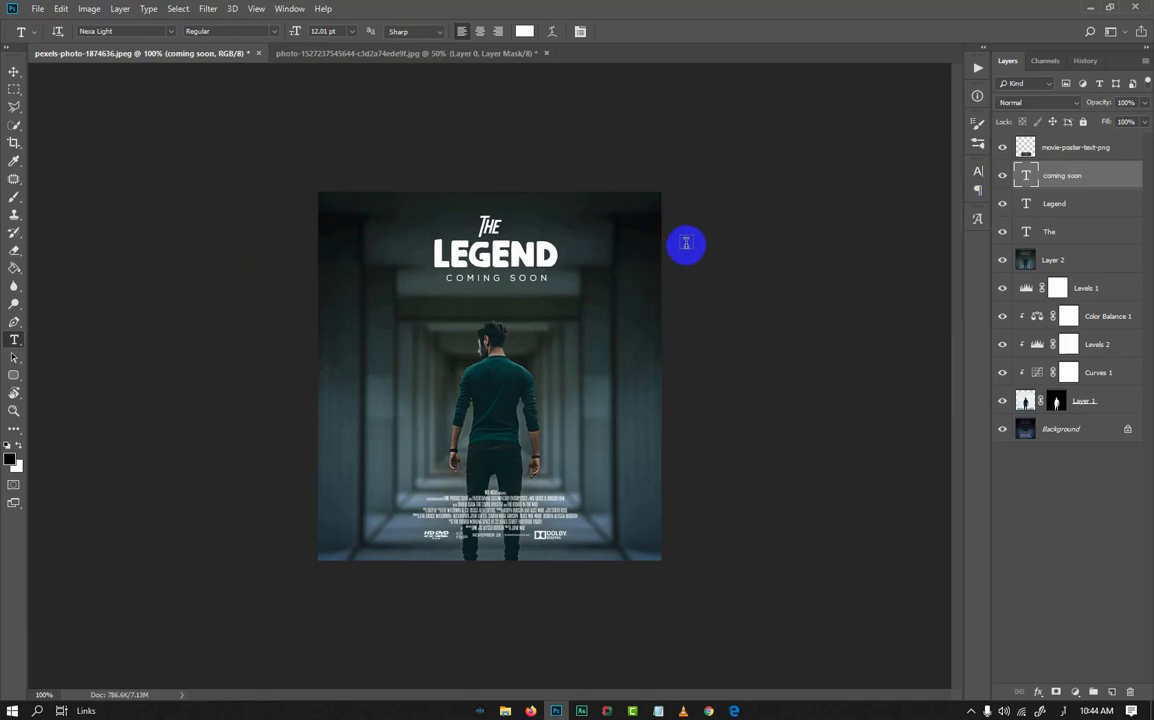